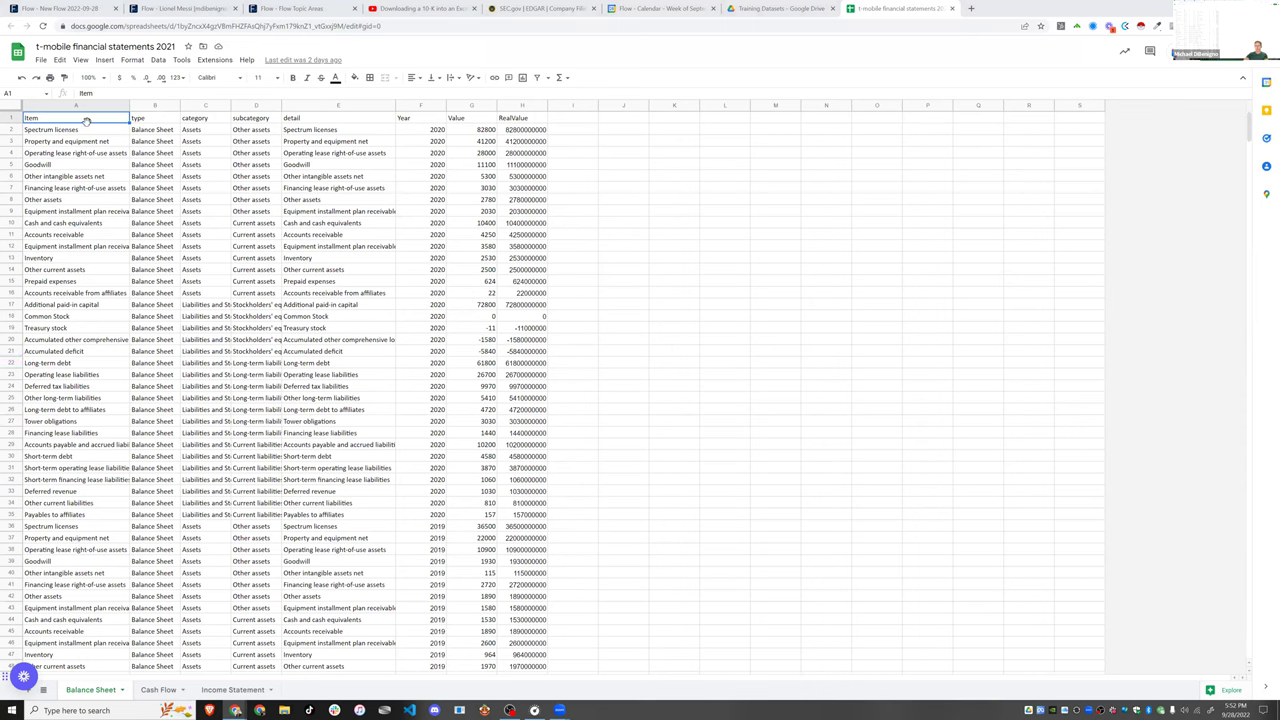
- Examine the Balance Sheet's Item, category, subcategory and detail columns, plus its Year and Value columns
left_click_drag(85, 119, 148, 370)
scroll(103, 387, "down", 1)
scroll(148, 370, "down", 3)
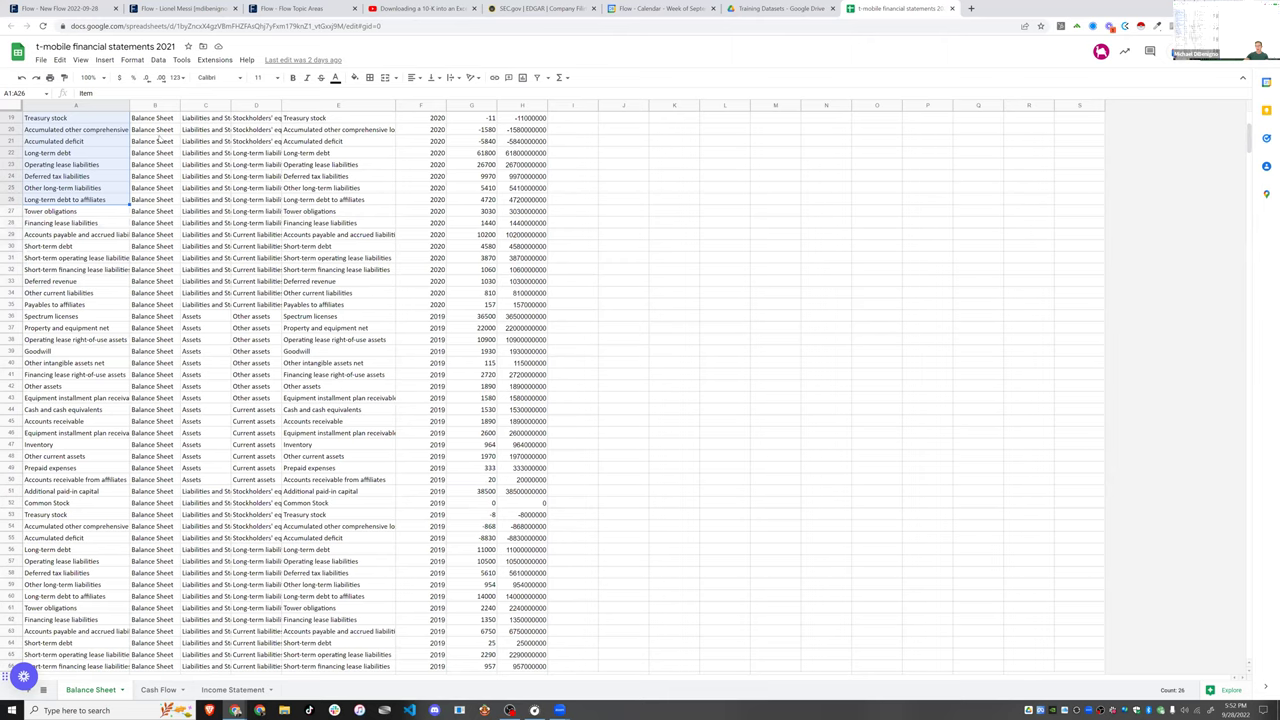
scroll(160, 146, "up", 6)
left_click_drag(195, 130, 211, 223)
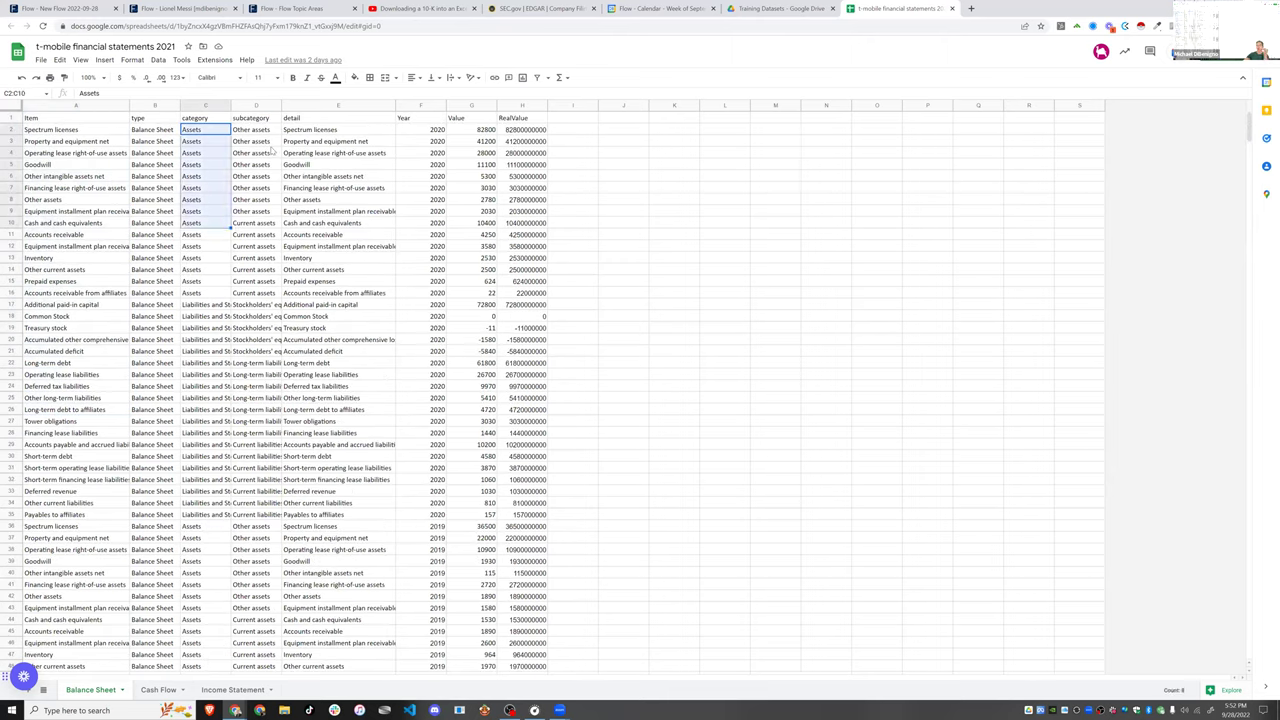
left_click_drag(261, 133, 256, 213)
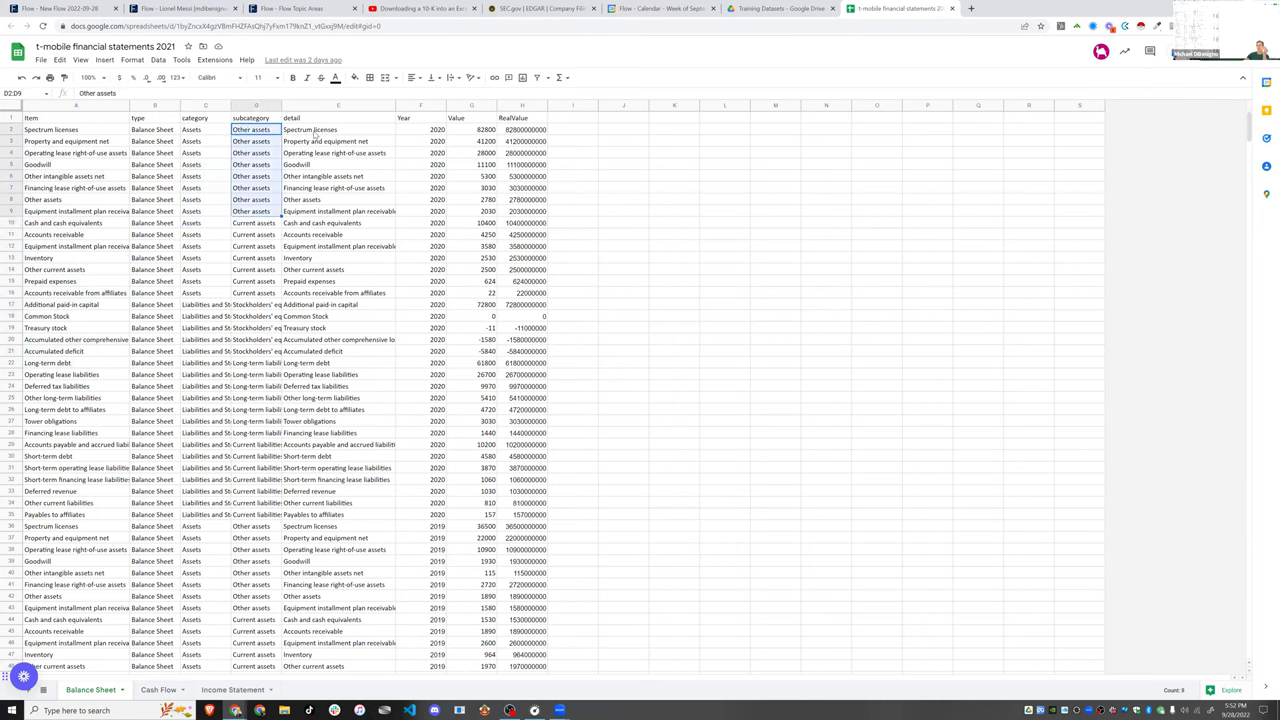
left_click_drag(316, 134, 330, 218)
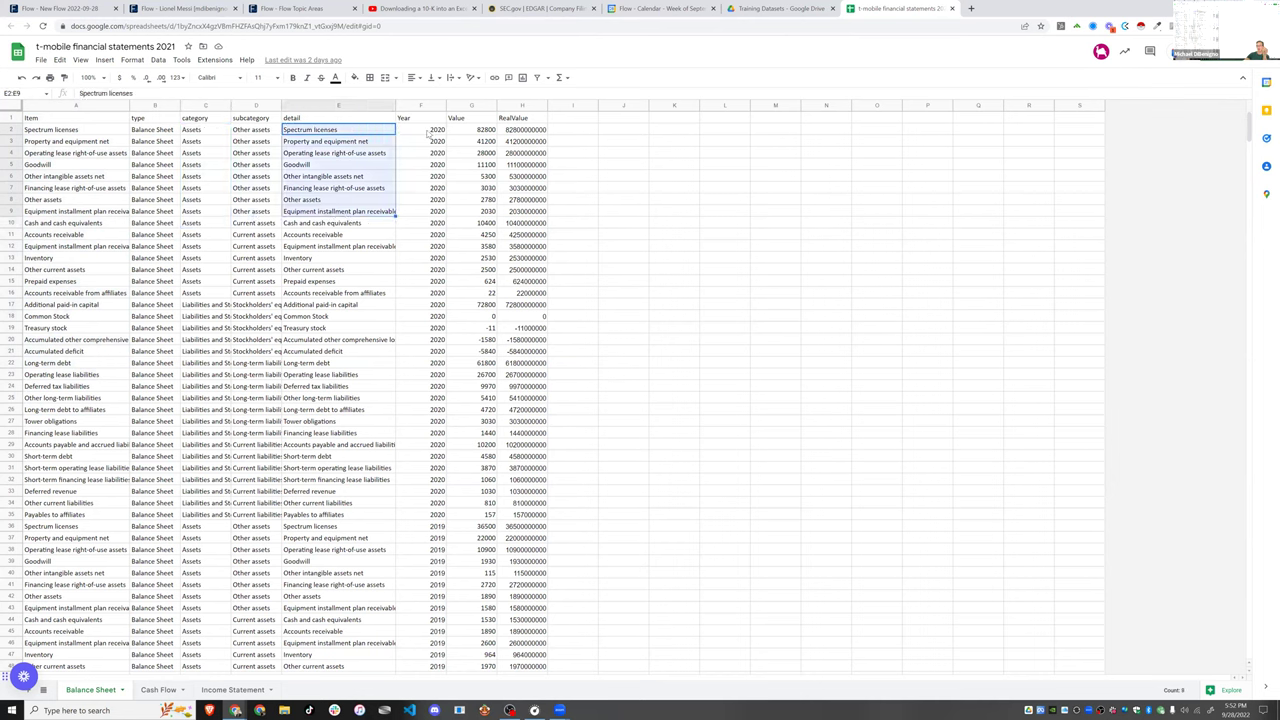
left_click_drag(427, 131, 437, 684)
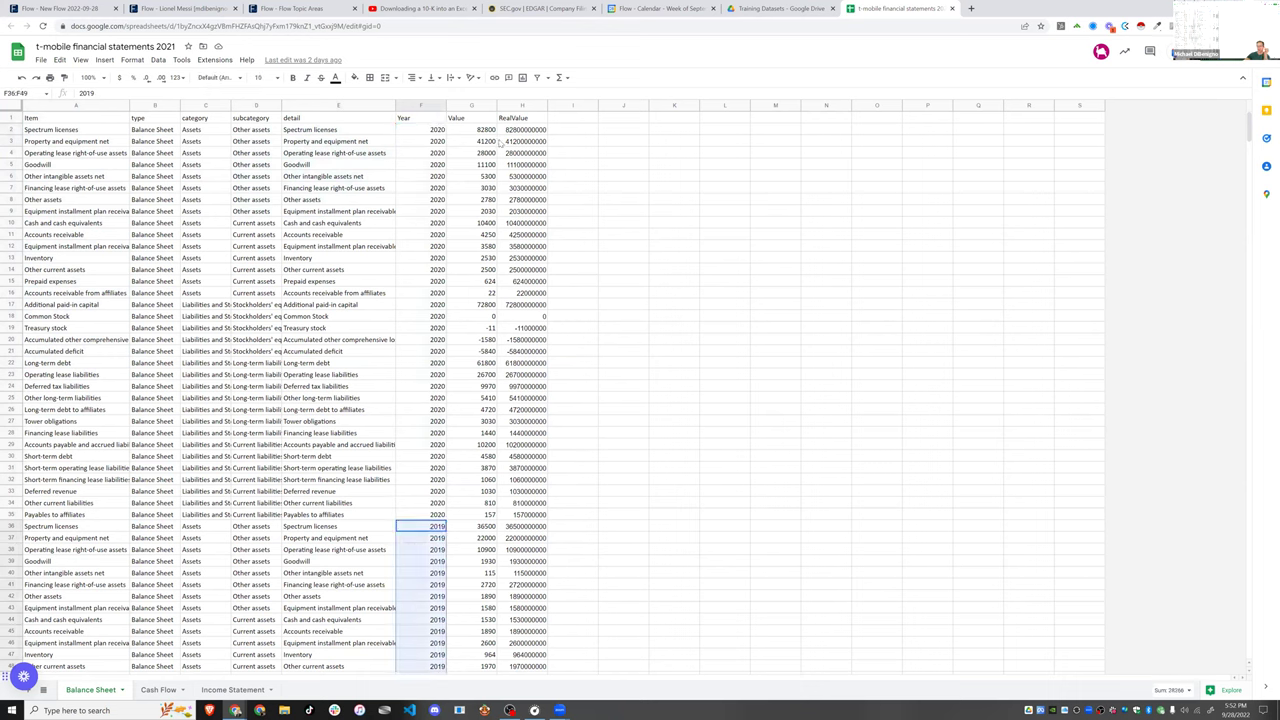
left_click_drag(484, 130, 485, 514)
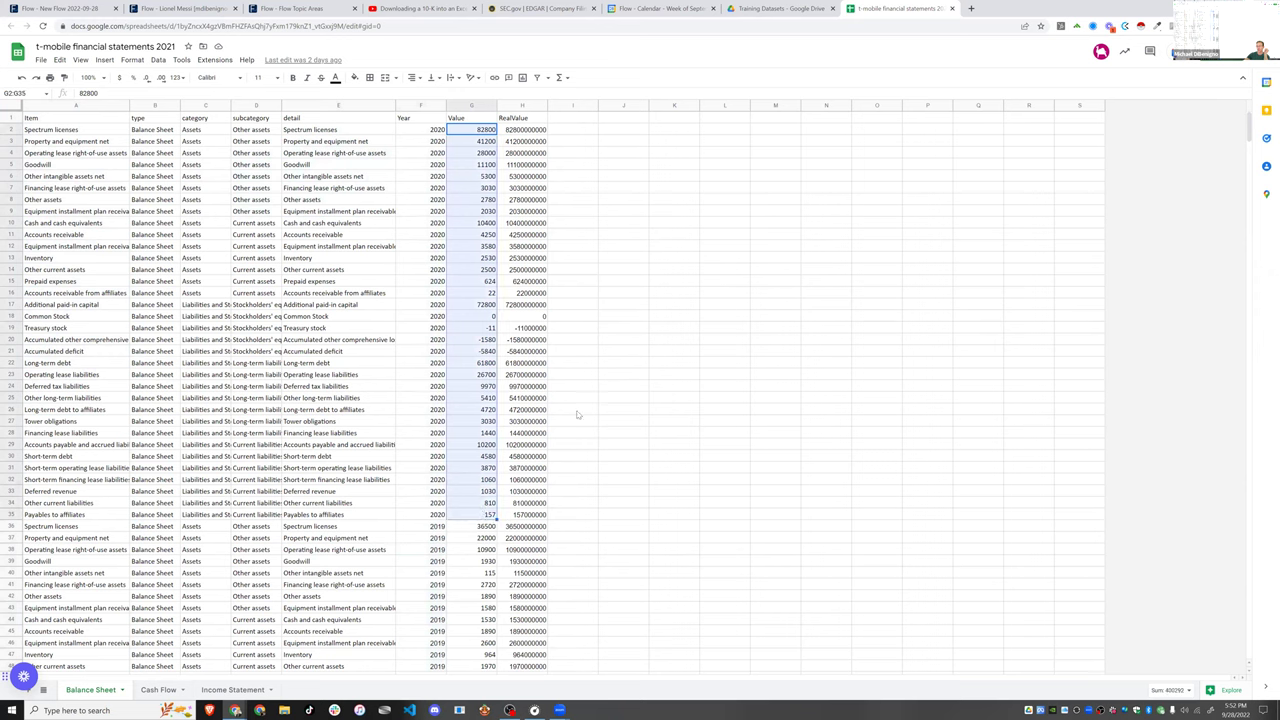
- Inspect the RealValue column's header and the formula in H2, comparing it with the Value entry in G2
left_click(528, 141)
left_click(527, 121)
left_click(534, 131)
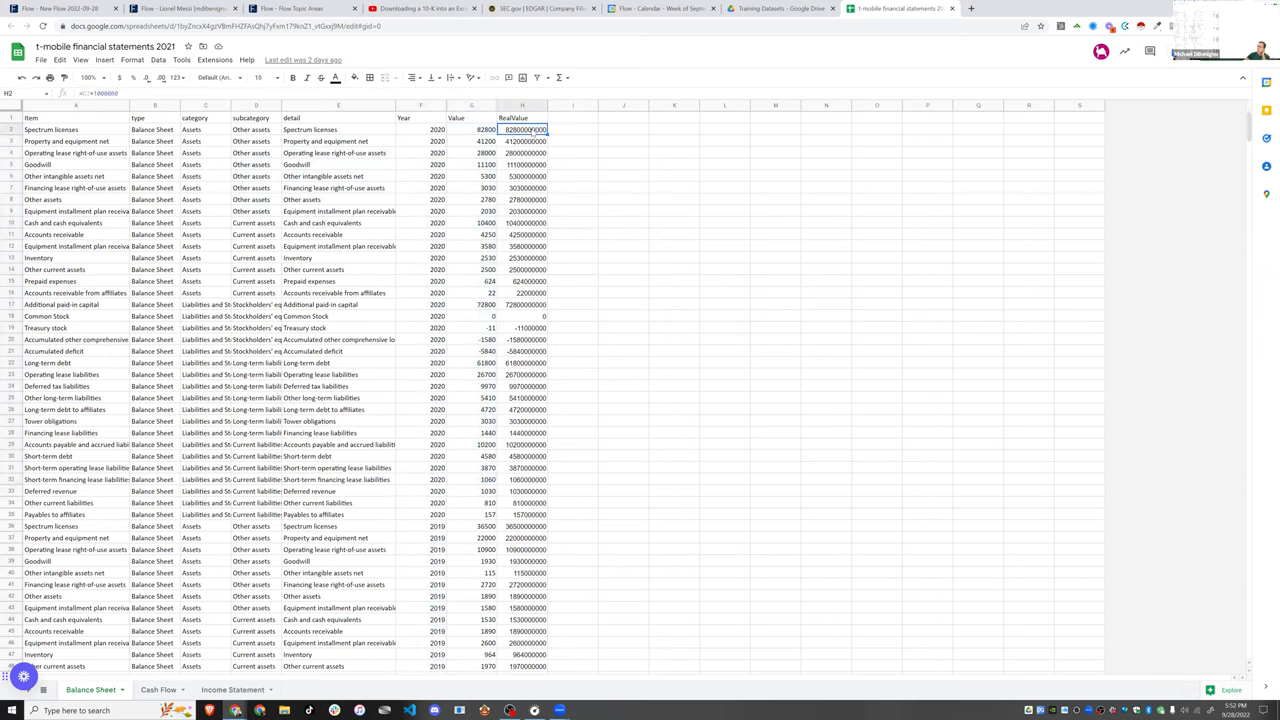
left_click(536, 119)
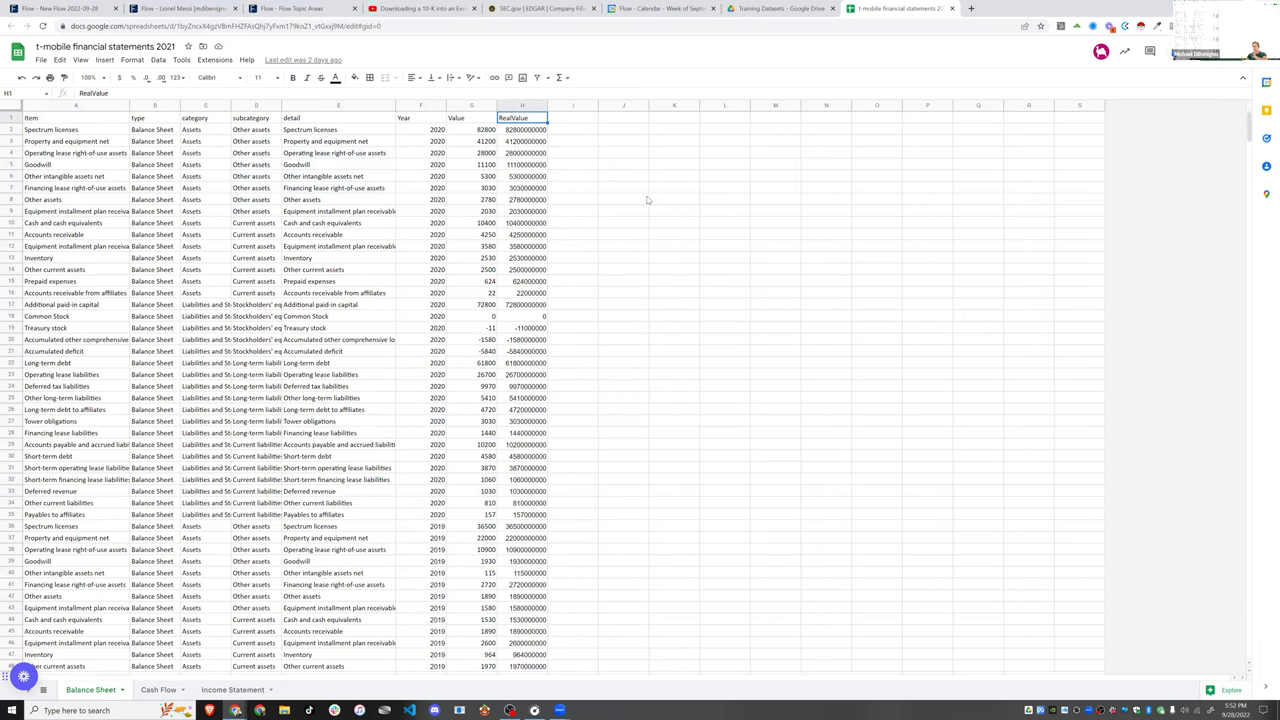
left_click(490, 131)
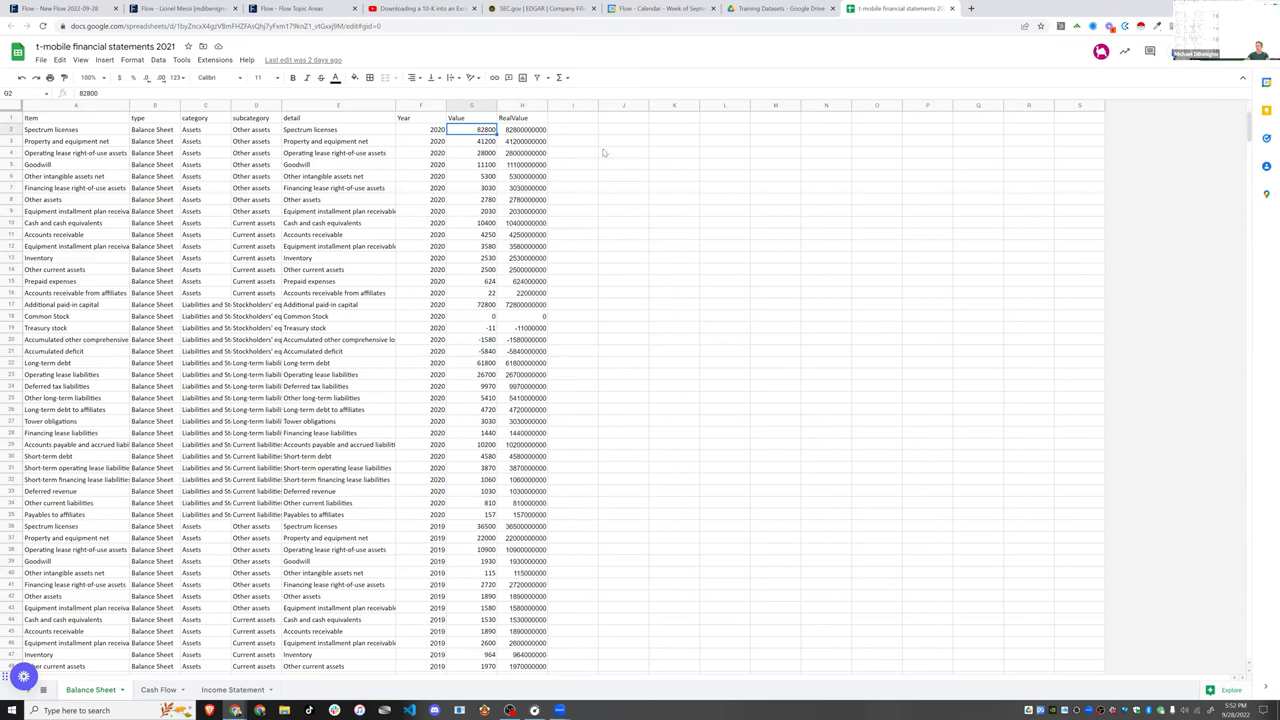
left_click(512, 131)
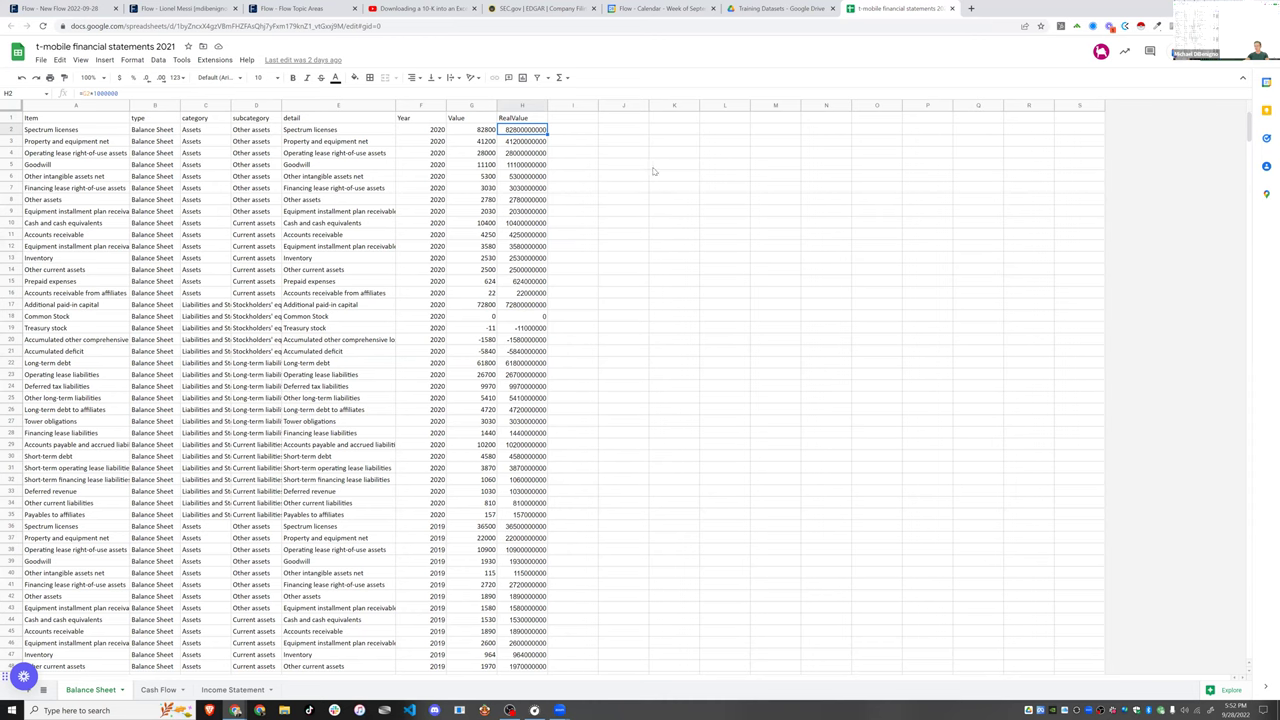
left_click(630, 177)
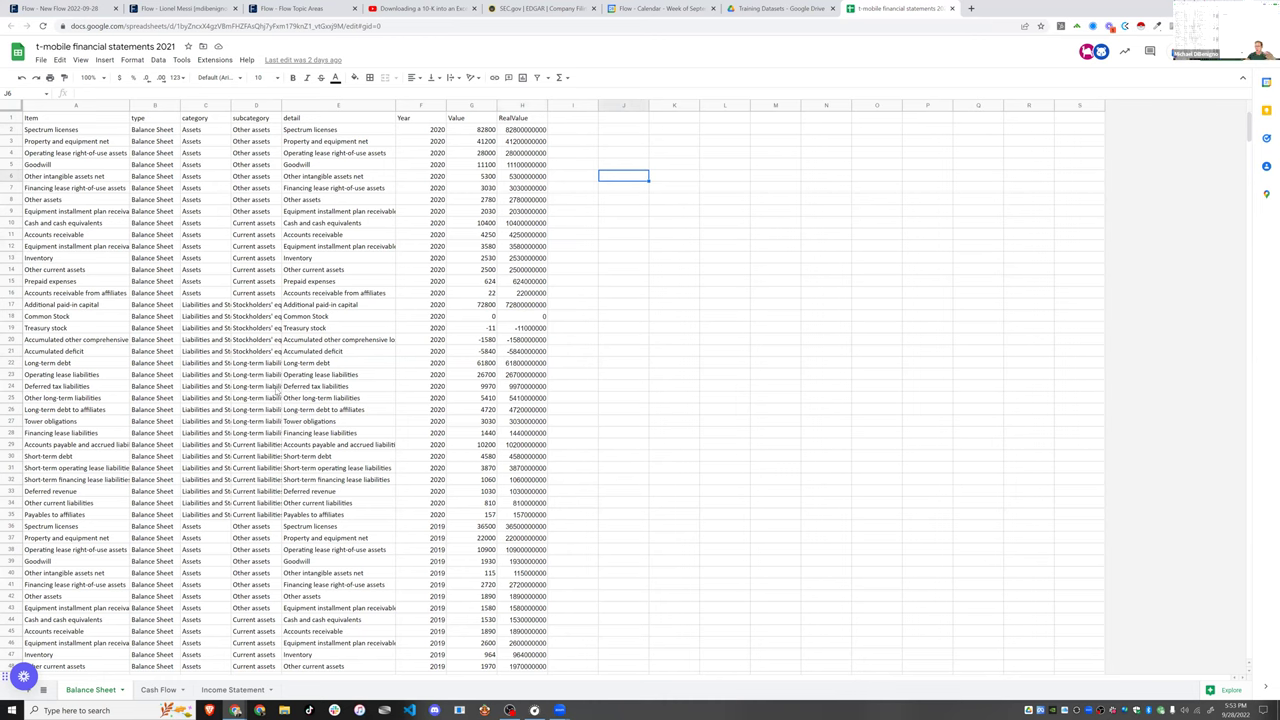
left_click(465, 282)
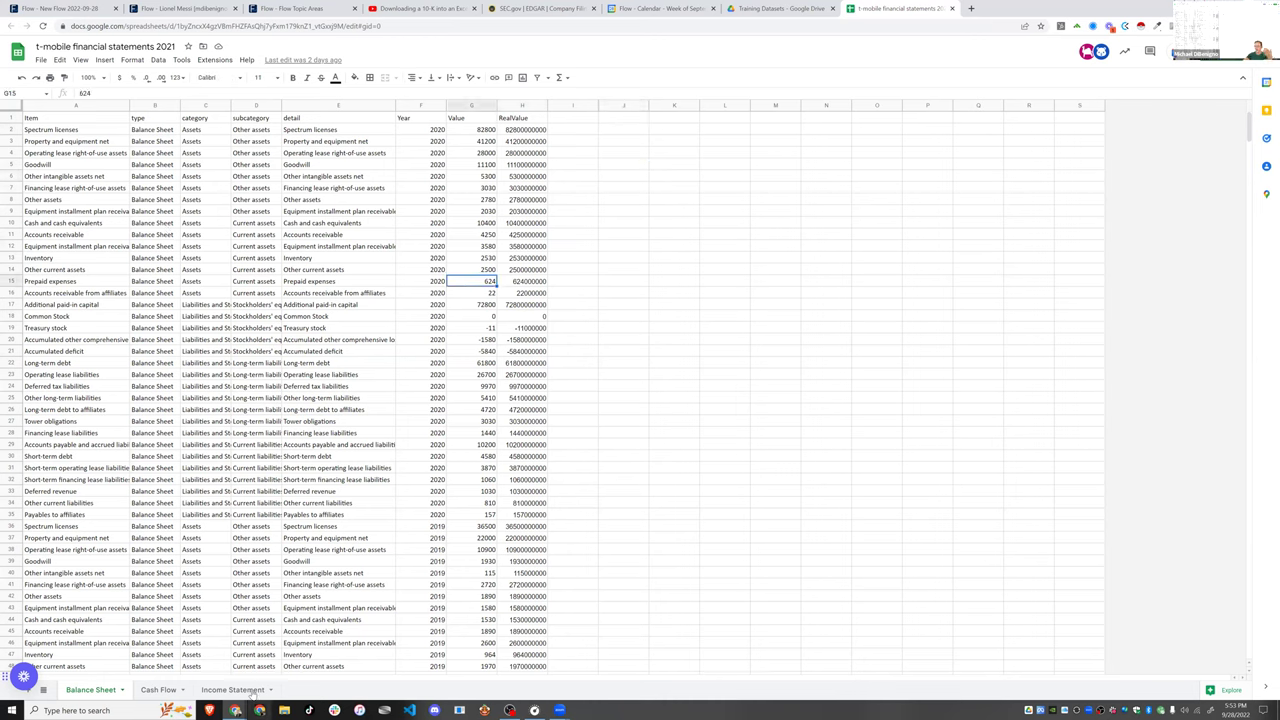
- Open the Cash Flow sheet and compare its separate Sum Y2020 and Sum Y2019 columns
left_click(162, 690)
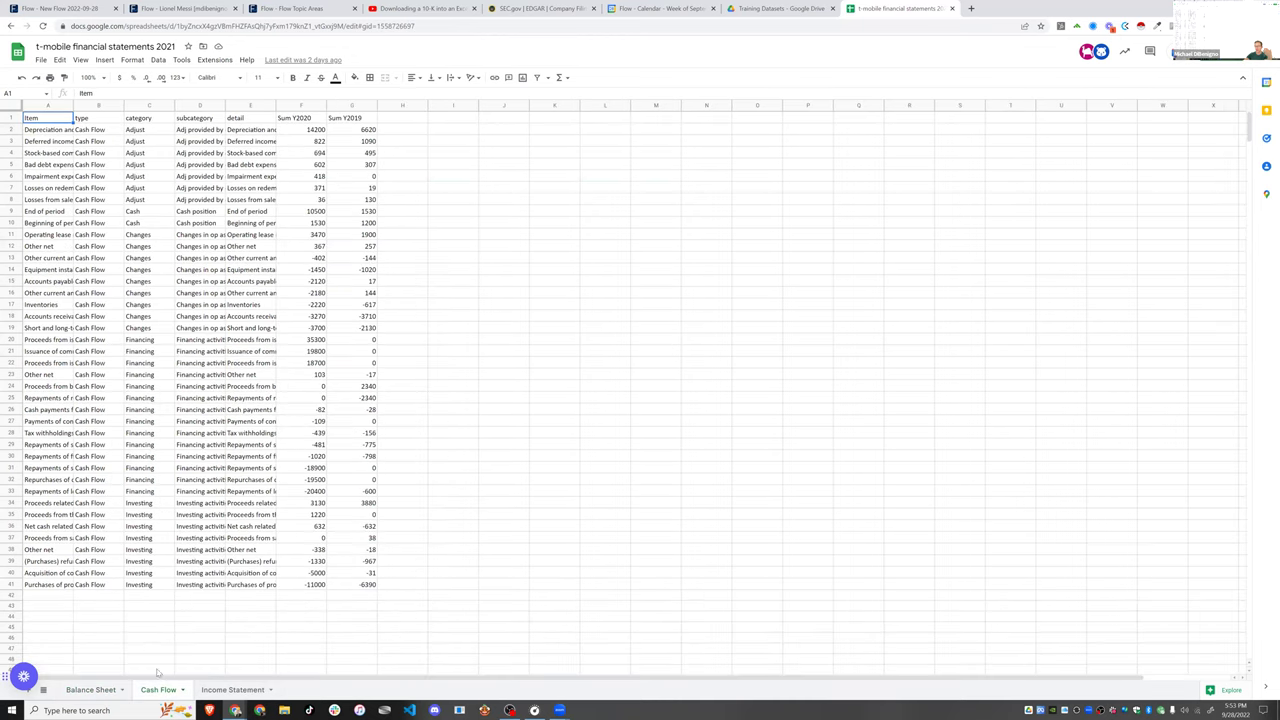
left_click(305, 106)
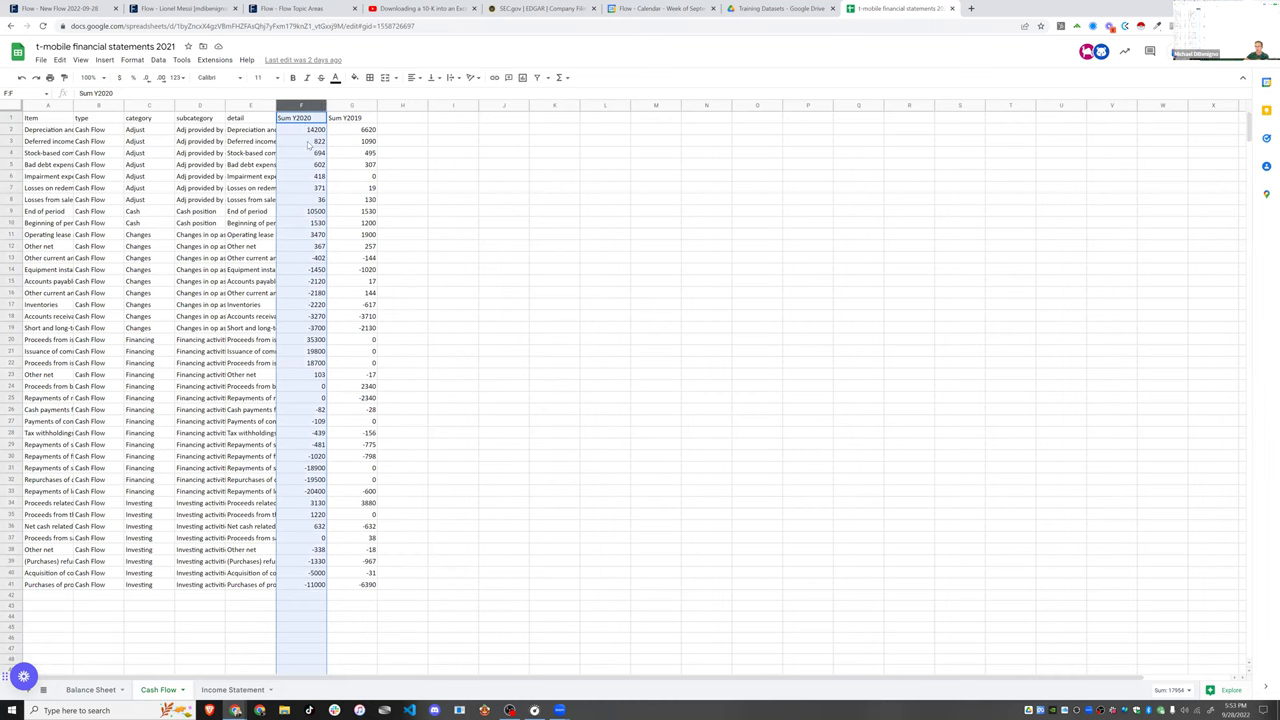
left_click(358, 105)
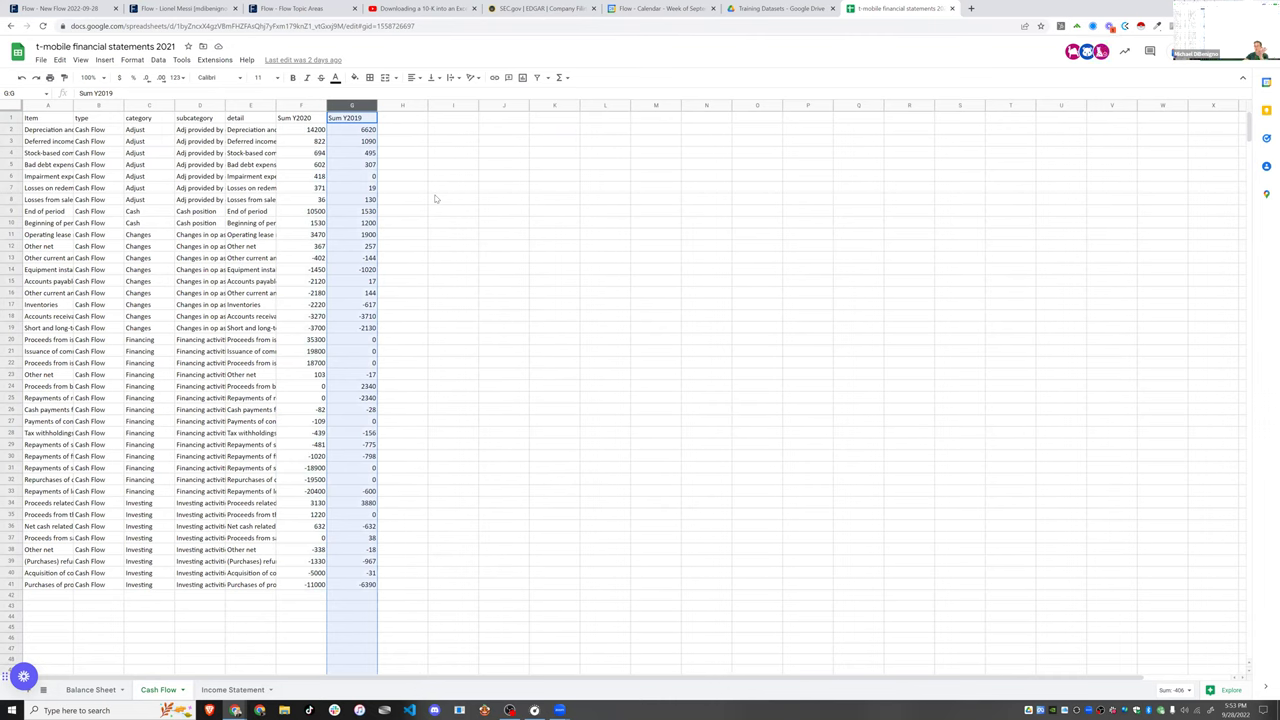
left_click(435, 199)
left_click(304, 120)
left_click(306, 105)
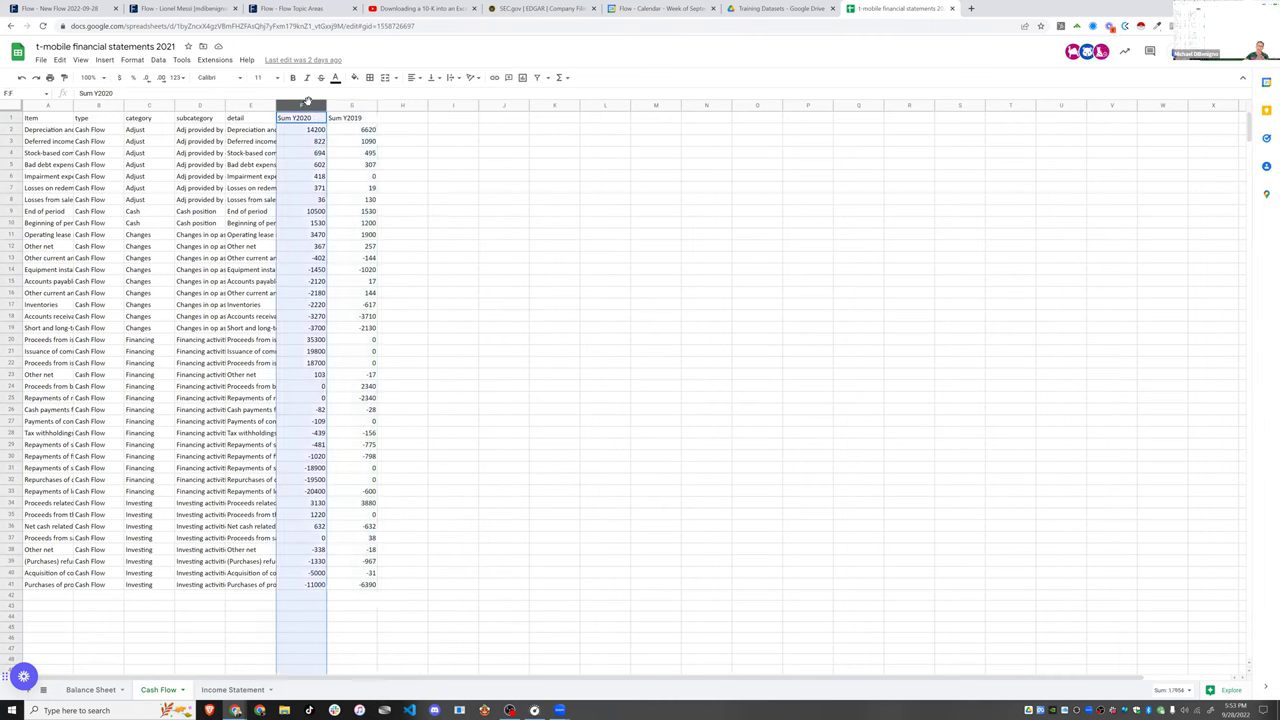
left_click(365, 105)
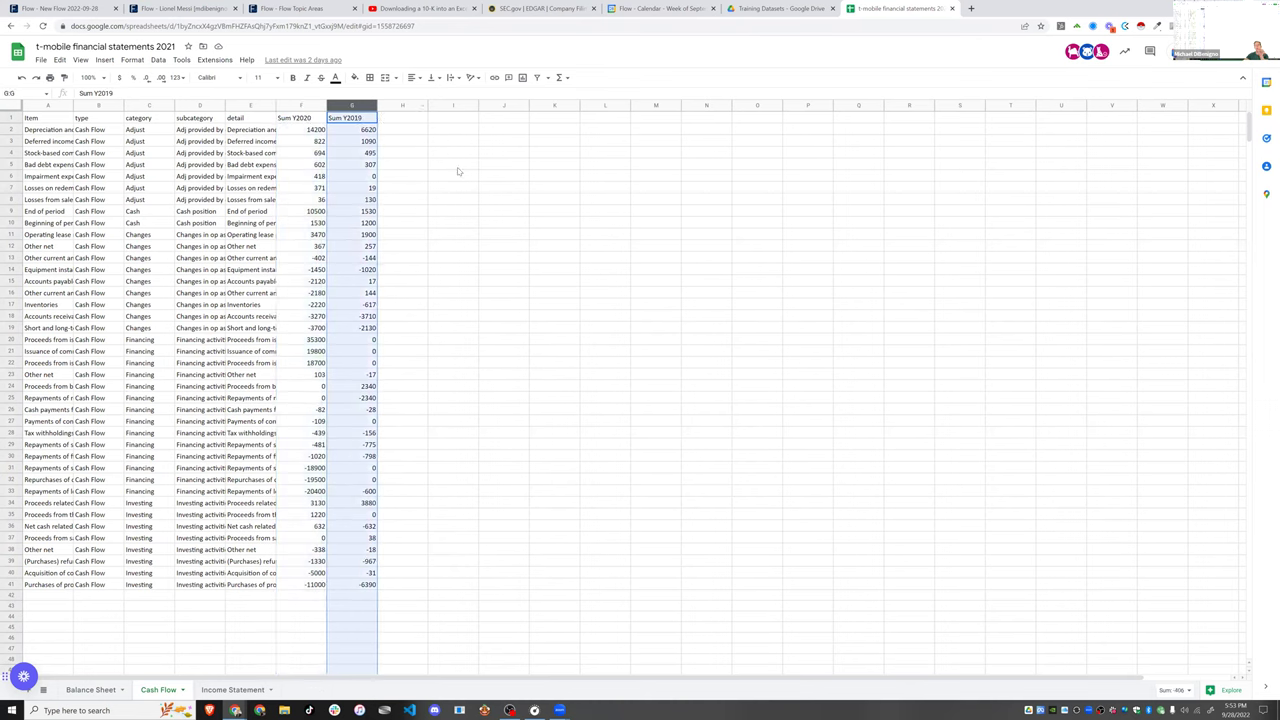
left_click(468, 236)
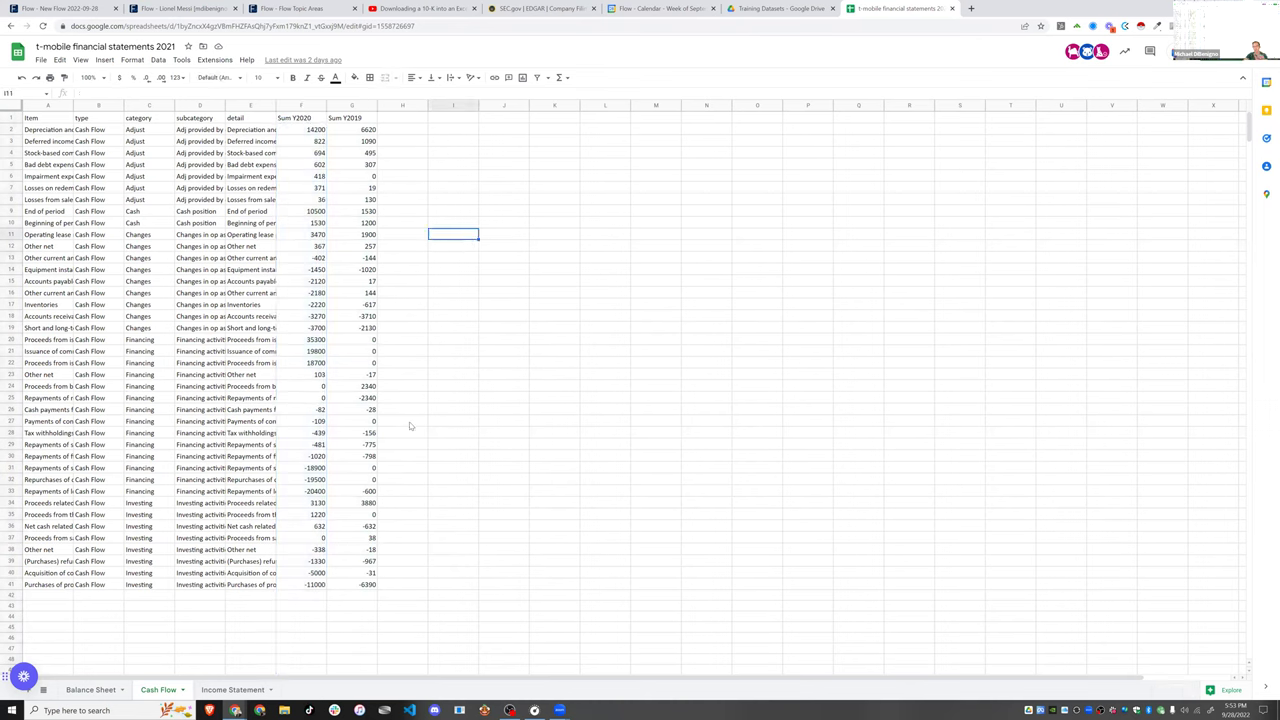
- Return to the Balance Sheet and examine how the 2020 and 2019 rows are stacked under a single Year column
left_click(90, 690)
left_click_drag(437, 132, 430, 480)
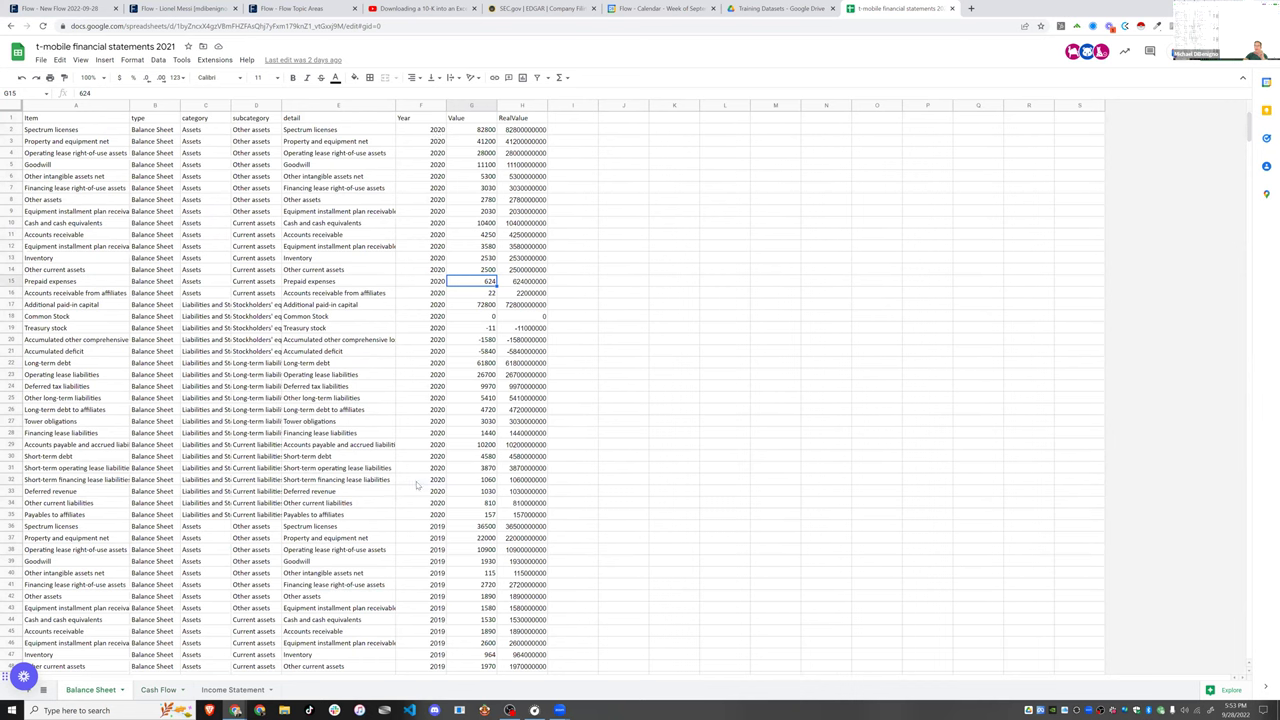
left_click_drag(437, 595, 442, 483)
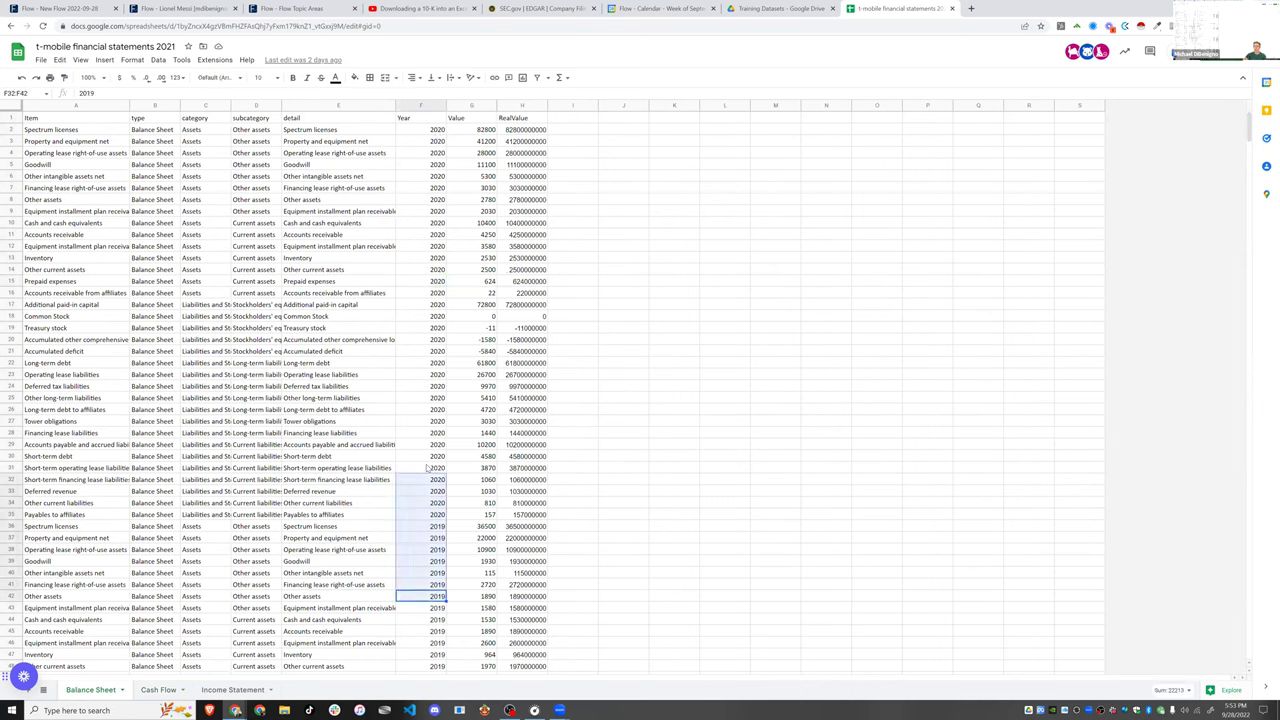
left_click(431, 445)
scroll(471, 488, "down", 2)
scroll(471, 488, "down", 1)
scroll(264, 391, "up", 3)
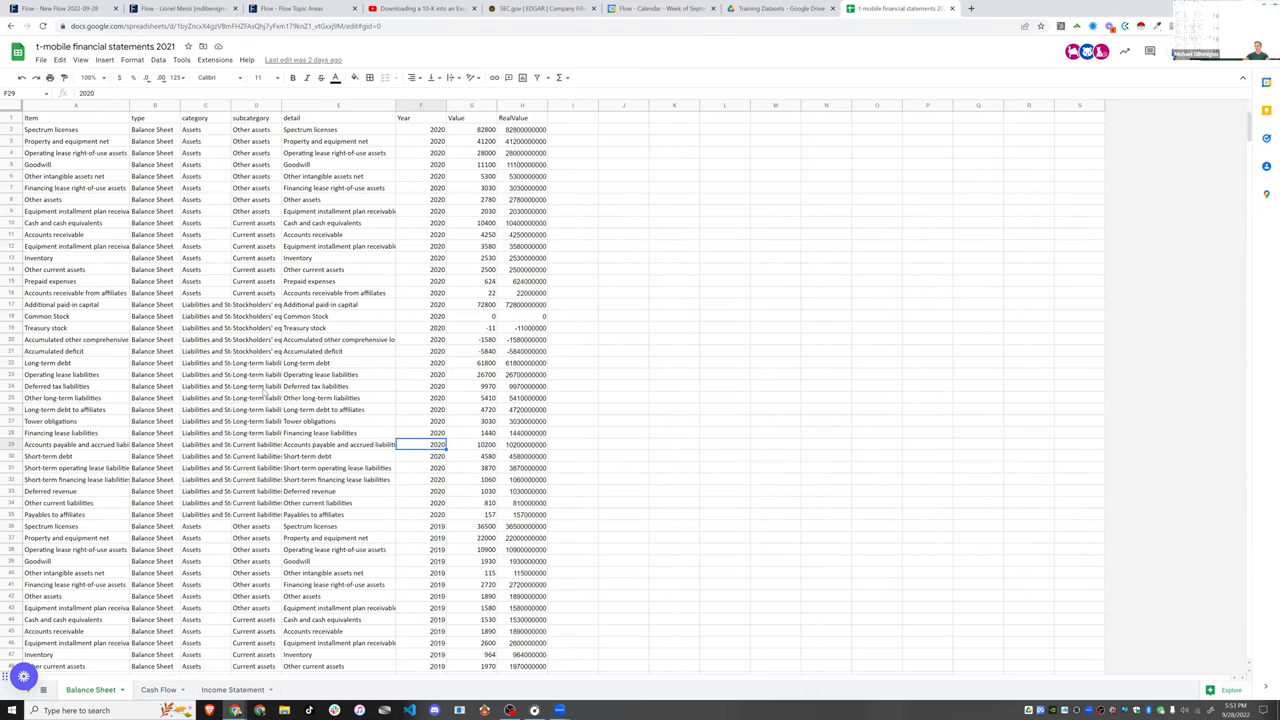
left_click(72, 389)
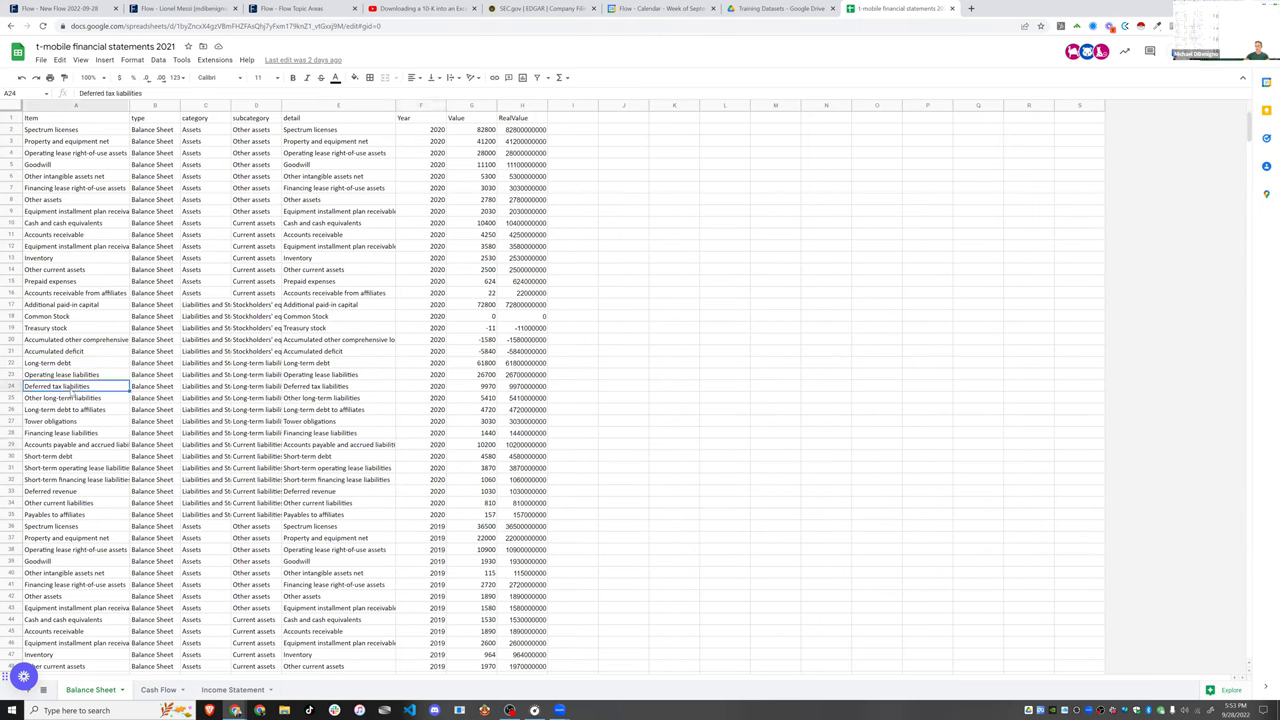
left_click(411, 340)
scroll(430, 470, "down", 10)
scroll(415, 380, "up", 10)
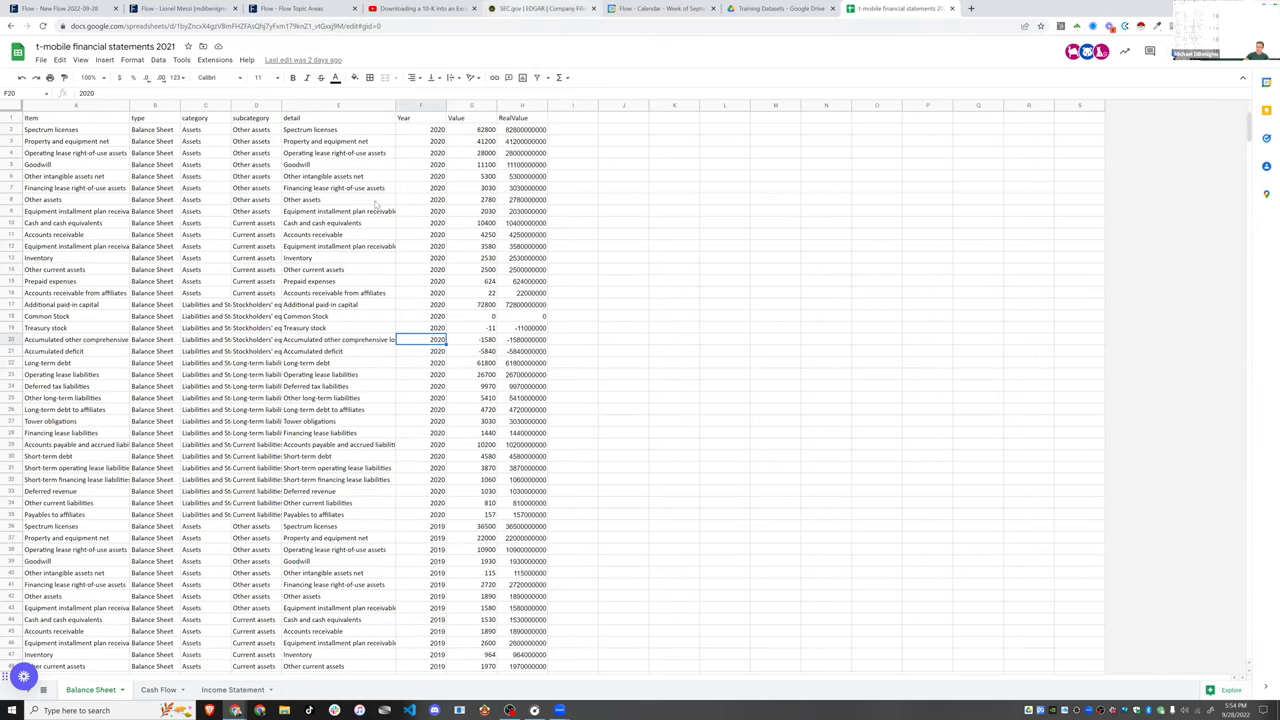
- Switch to the SEC EDGAR site and open the company filings search by company name, ticker symbol or CIK
left_click(532, 9)
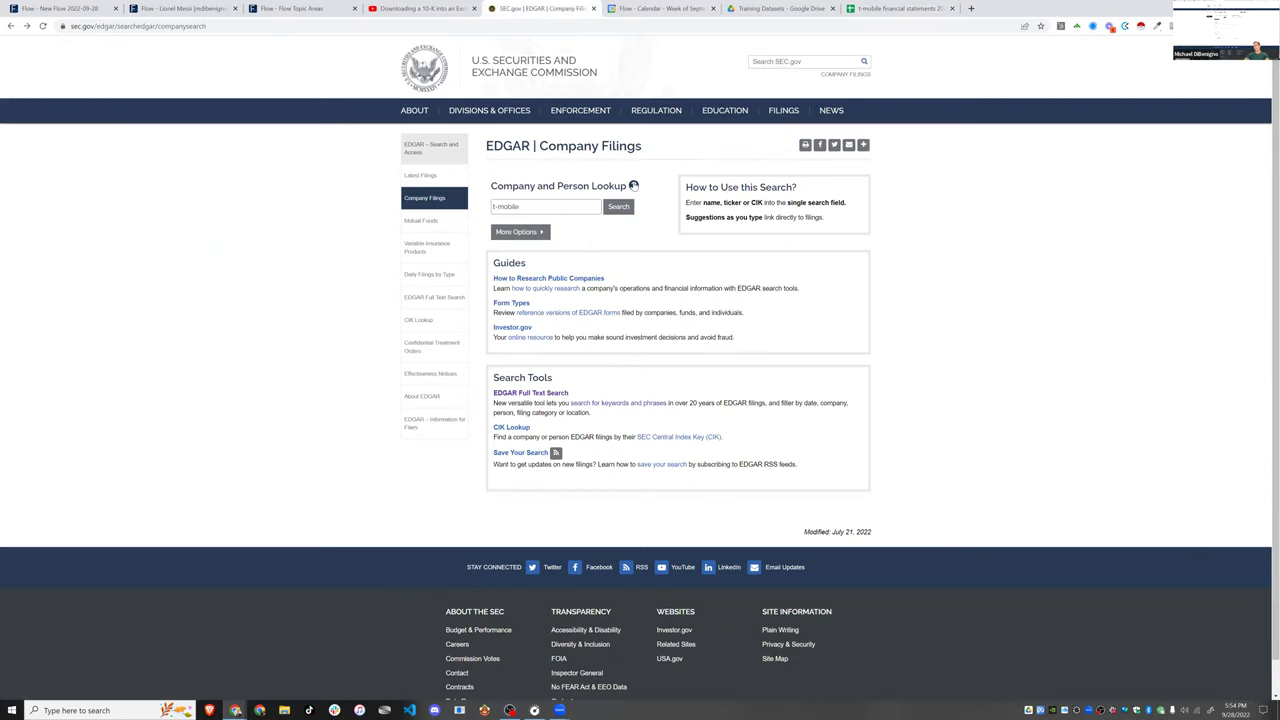
left_click(520, 203)
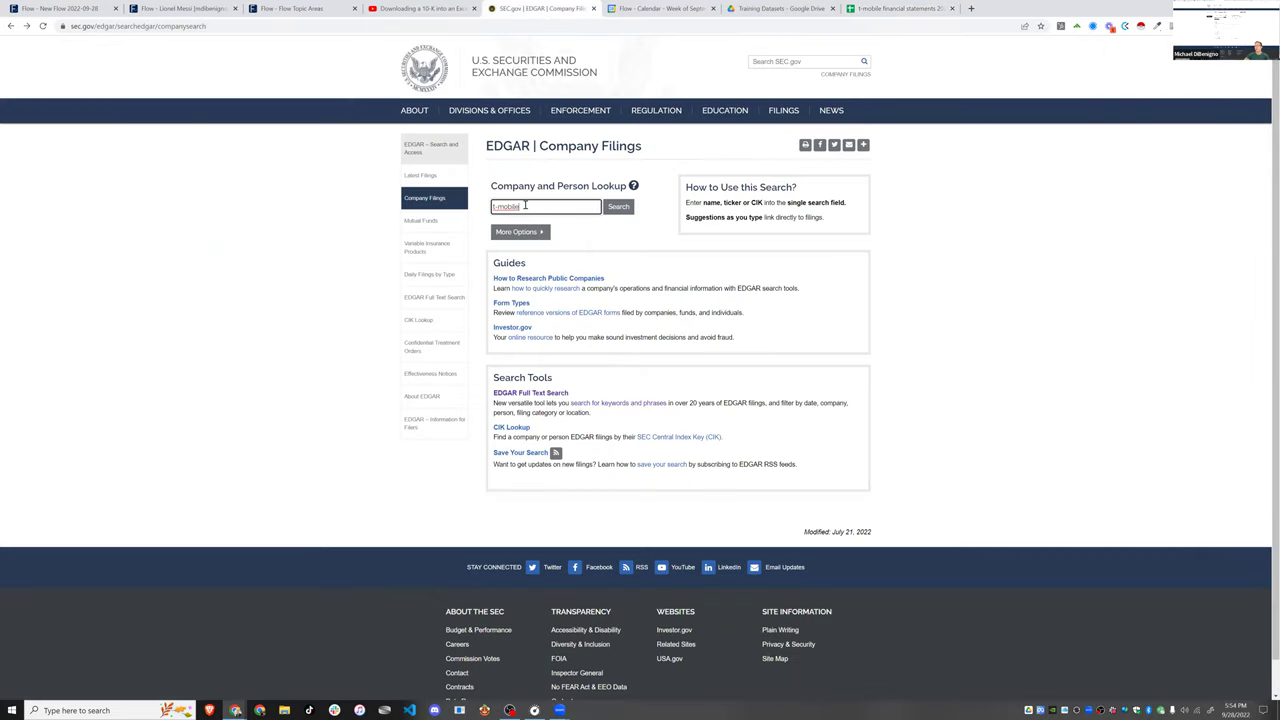
left_click(777, 111)
left_click(793, 140)
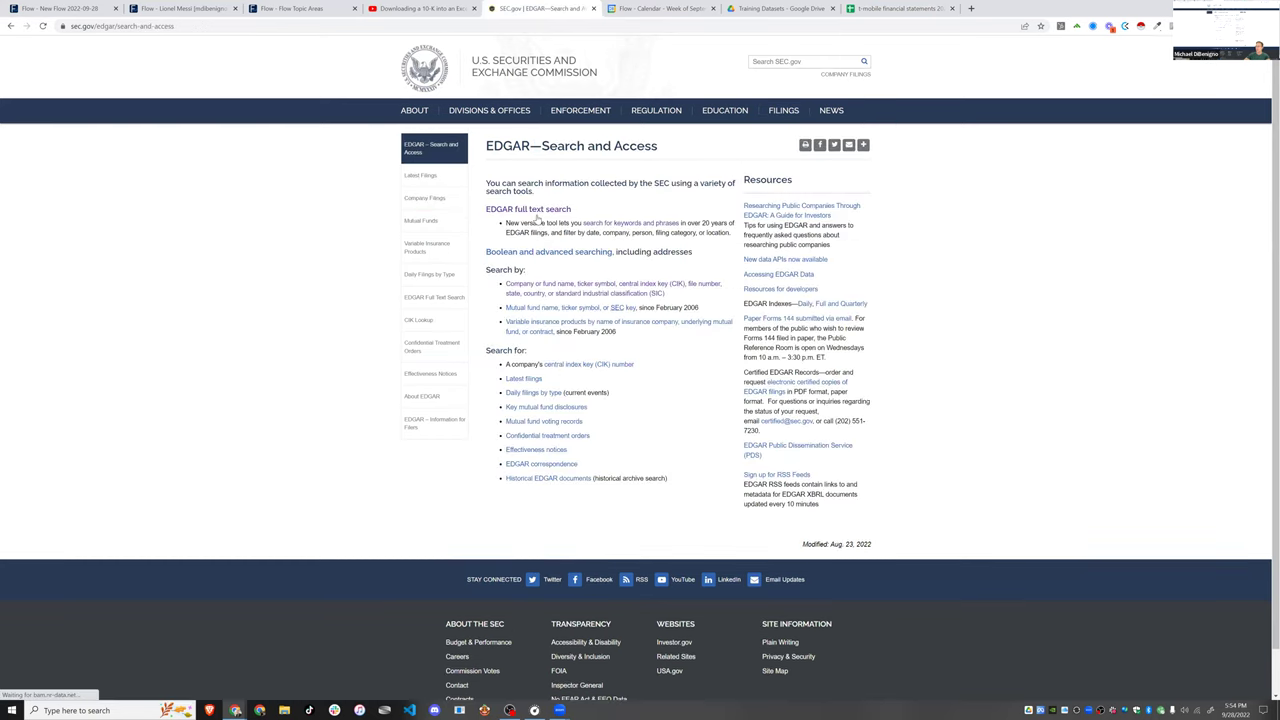
left_click(537, 287)
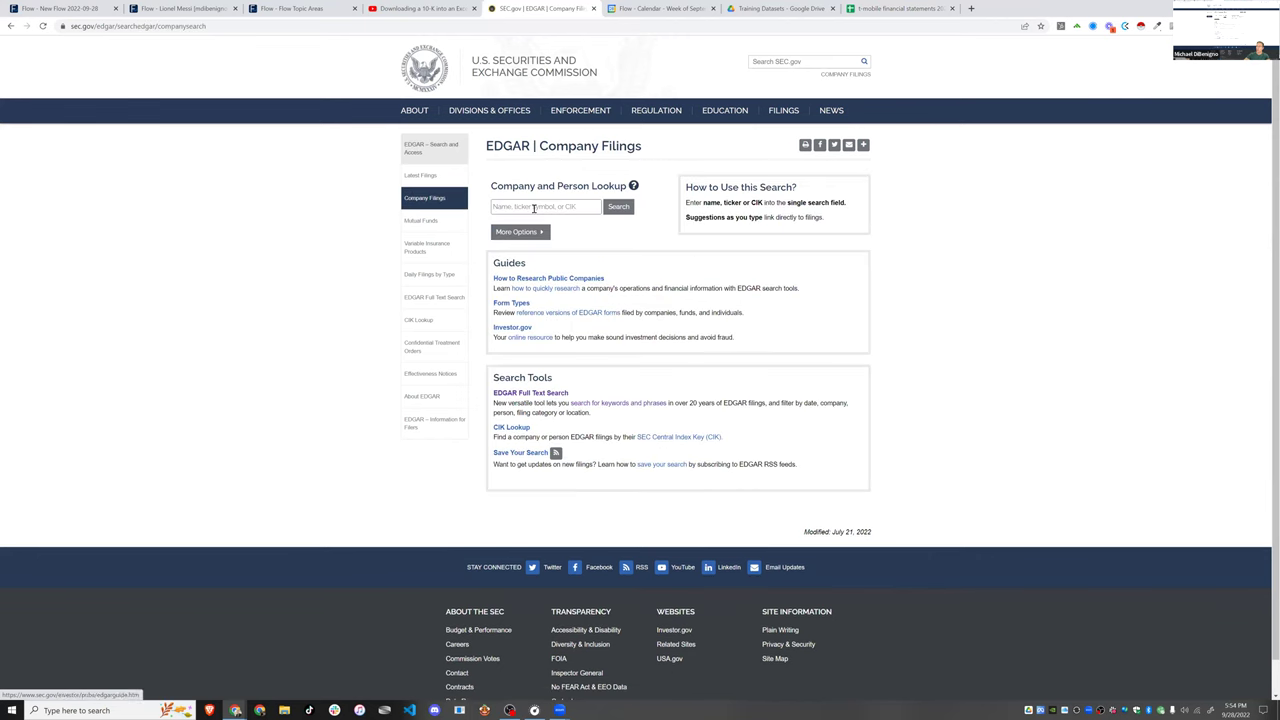
- Search the EDGAR company lookup for "t-mob" and open the T-Mobile US, Inc. (TMUS) page
left_click(517, 207)
type("t-")
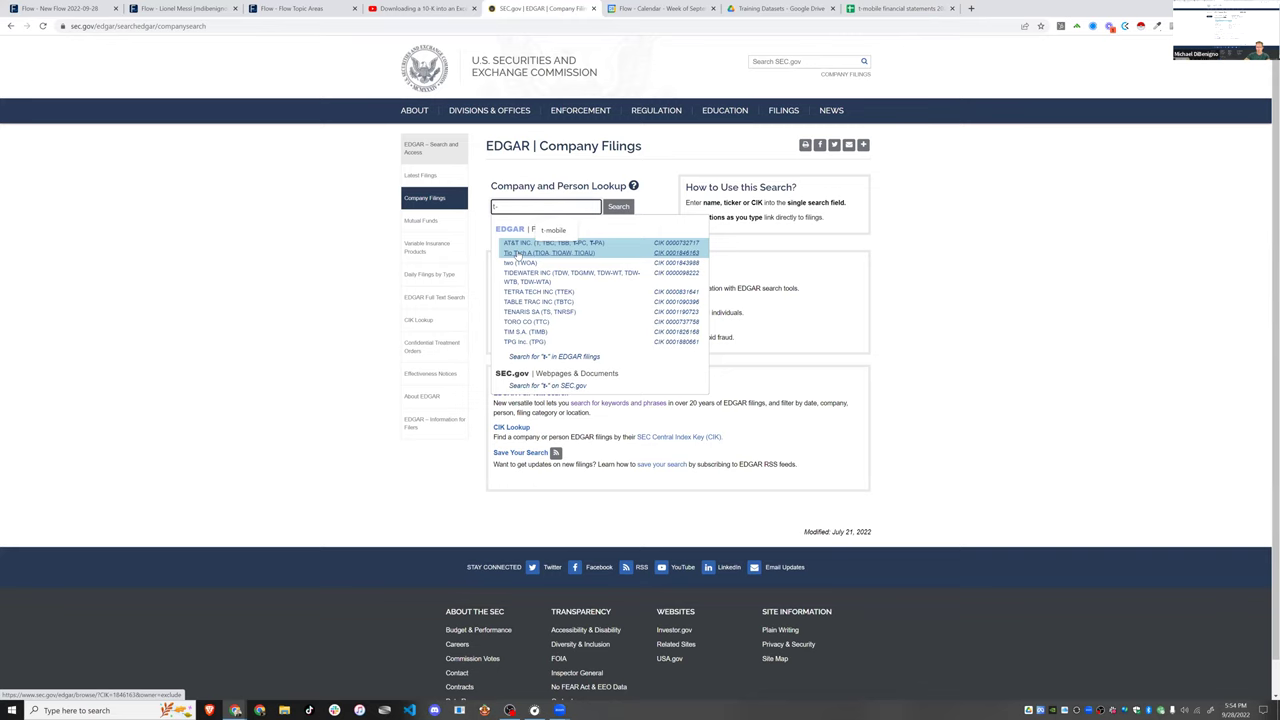
type("mob")
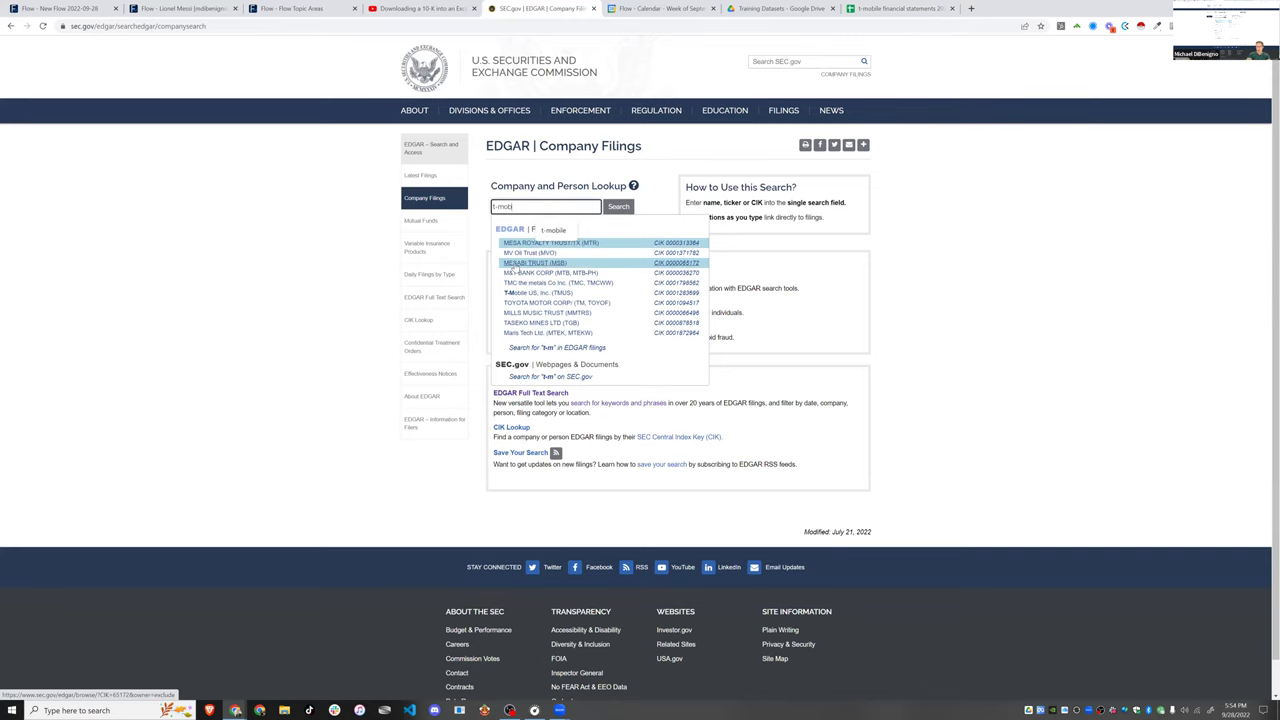
left_click(544, 255)
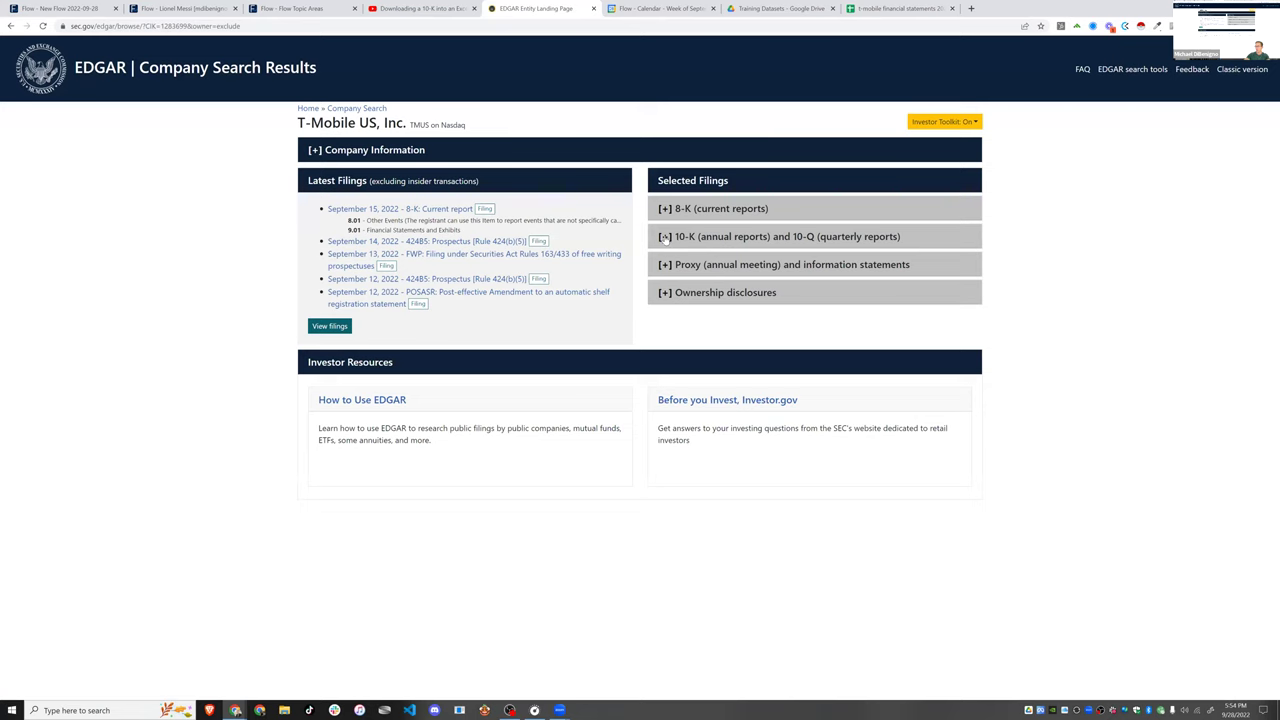
- Open the interactive data of T-Mobile's 10-K annual report for the year ending December 31, 2021
left_click(665, 237)
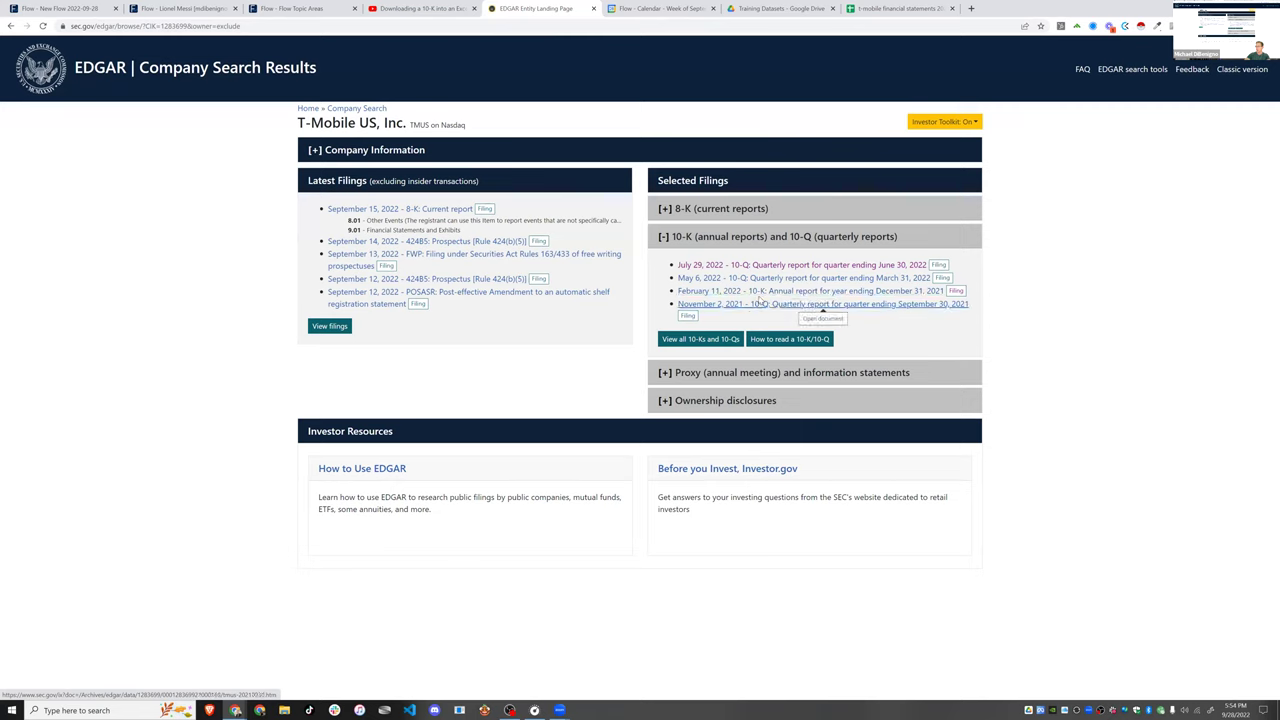
left_click(955, 291)
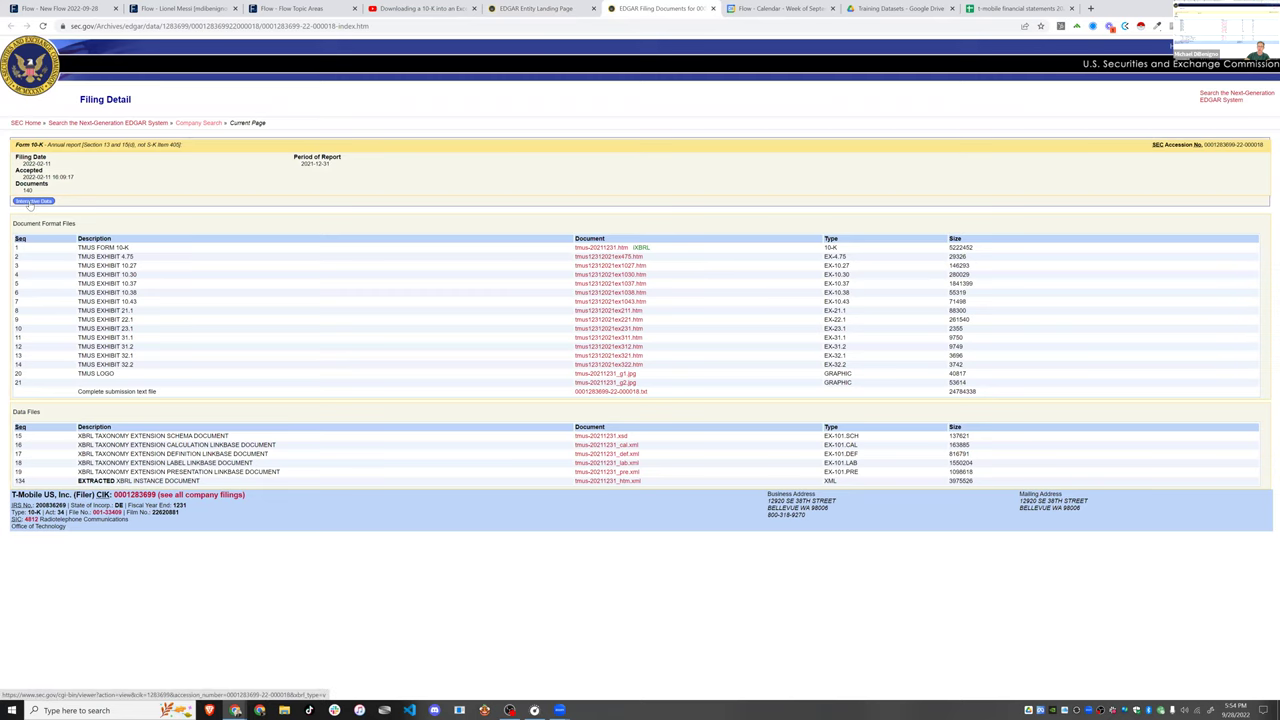
left_click(34, 203)
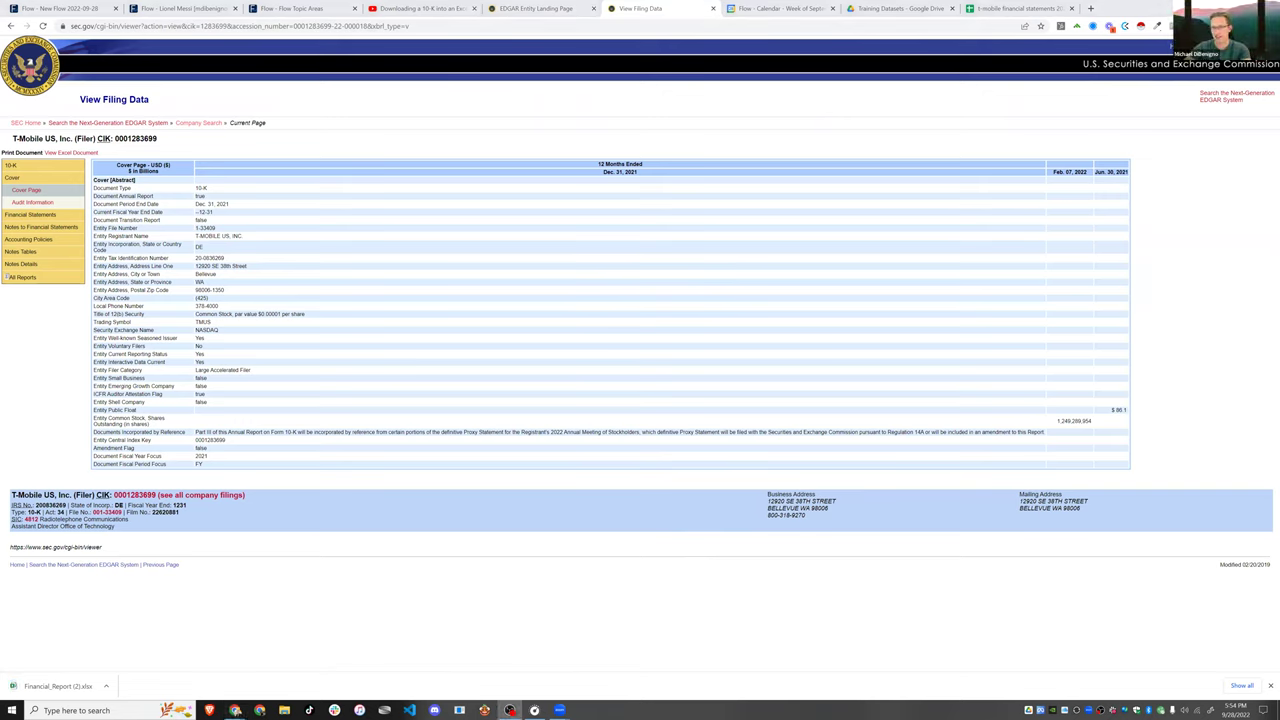
- Open the filing's downloaded workbook Financial_Report (2).xlsx in Excel
left_click(66, 688)
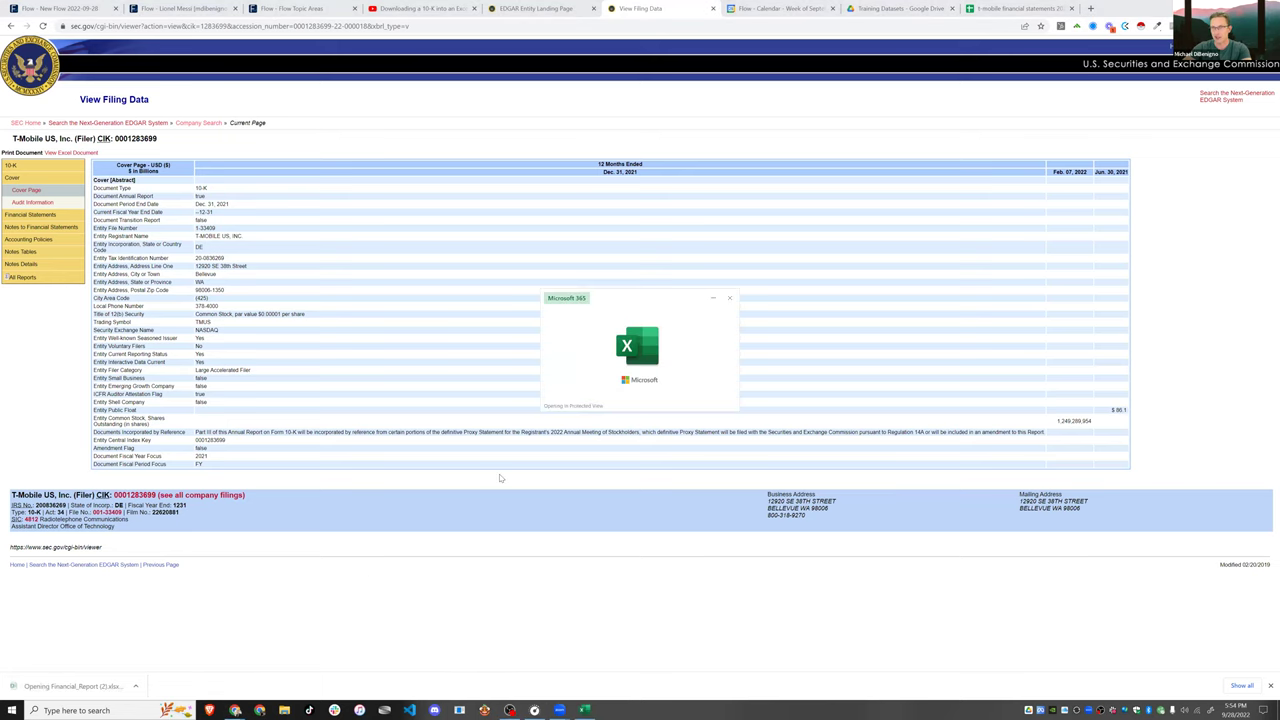
left_click(589, 336)
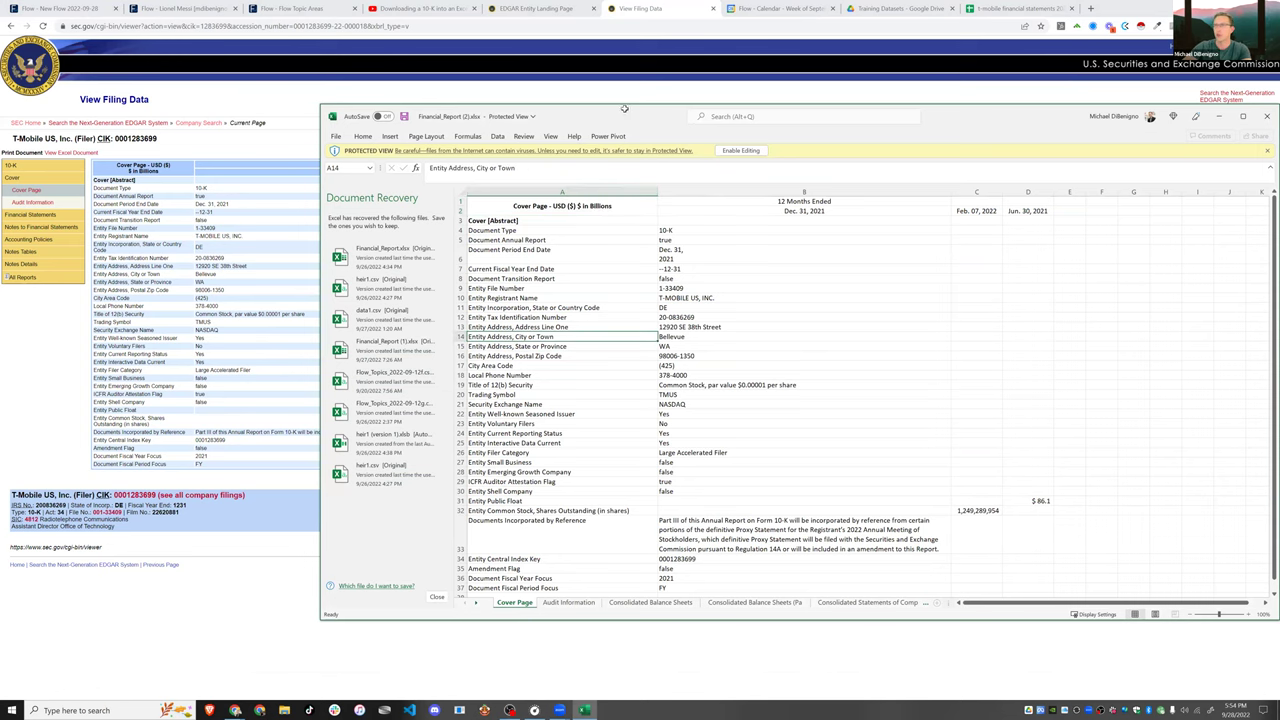
- Maximize the workbook window and open the Consolidated Balance Sheets sheet to review its line items and Current liabilities heading
double_click(627, 112)
left_click(320, 682)
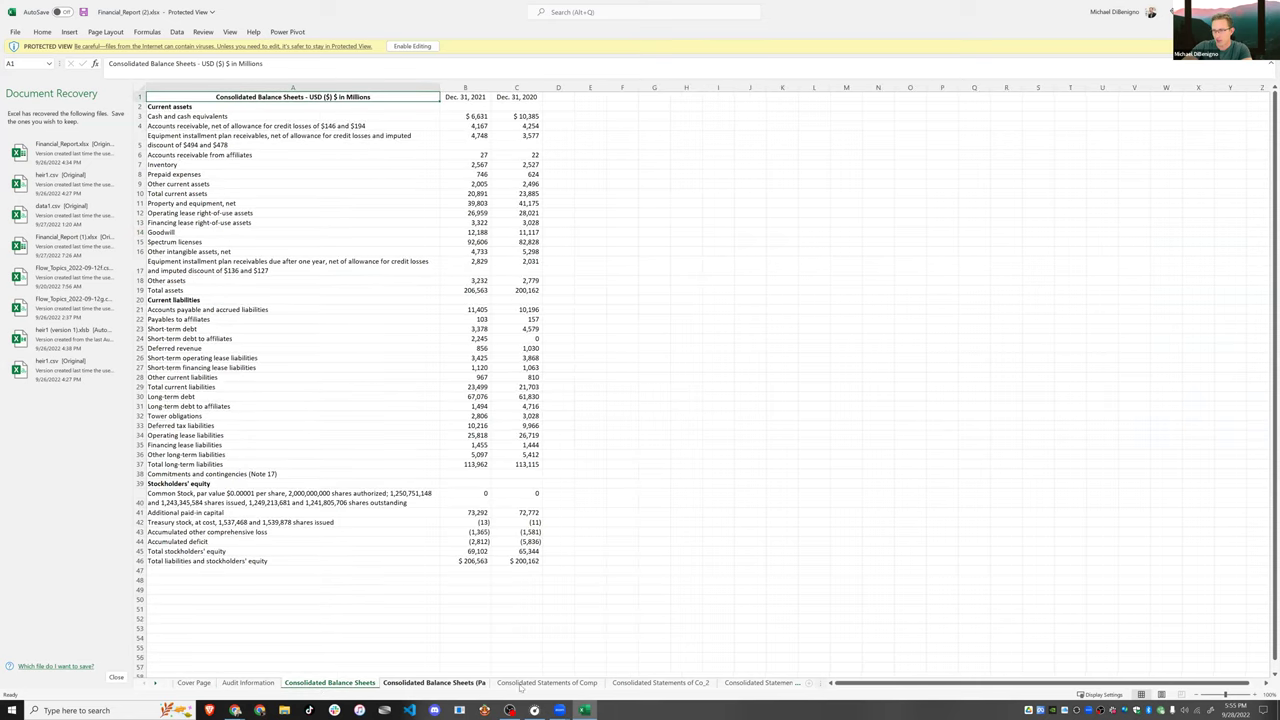
left_click_drag(470, 128, 462, 396)
left_click(212, 140)
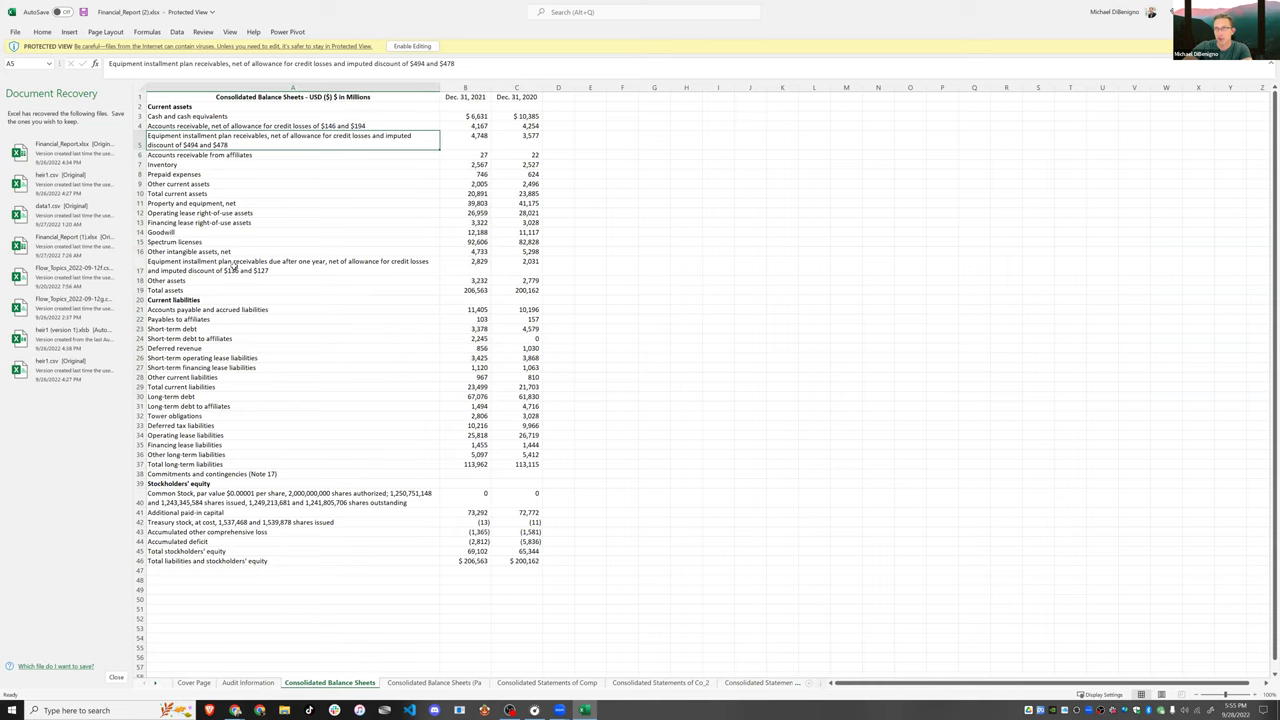
left_click(194, 302)
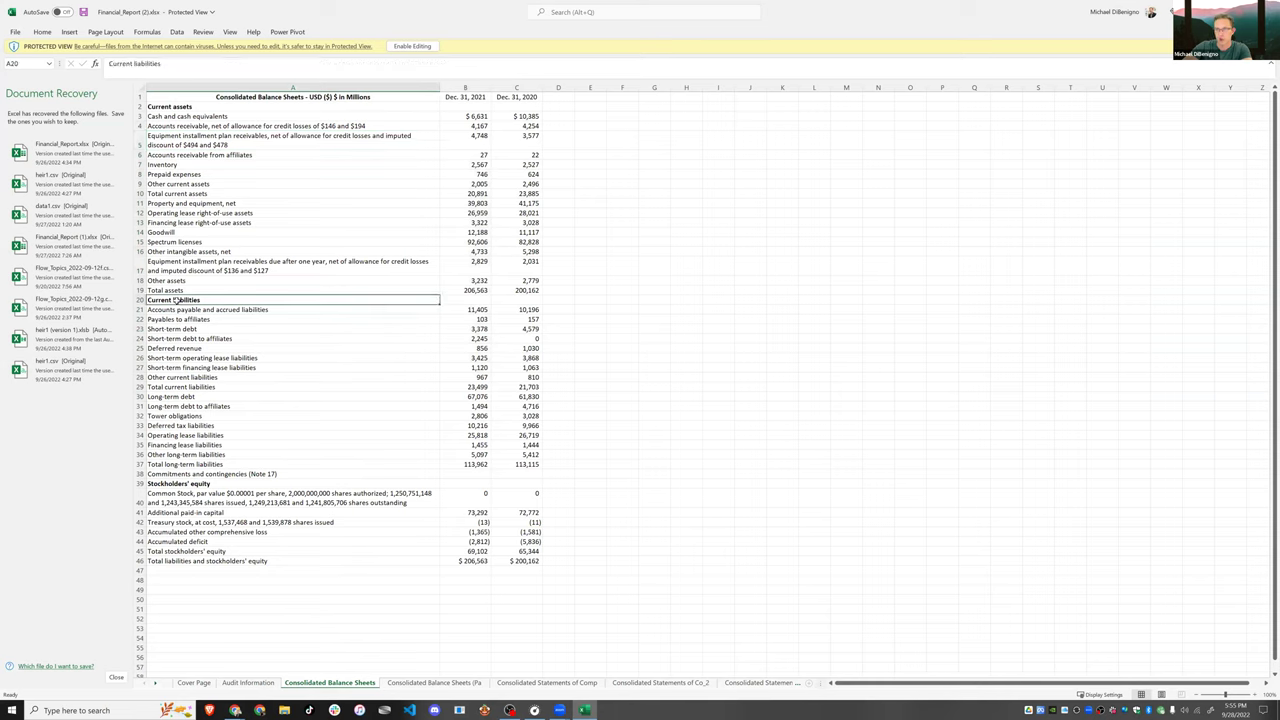
- Enable editing of the workbook and insert an empty column before the balance sheet's line-item column
right_click(219, 88)
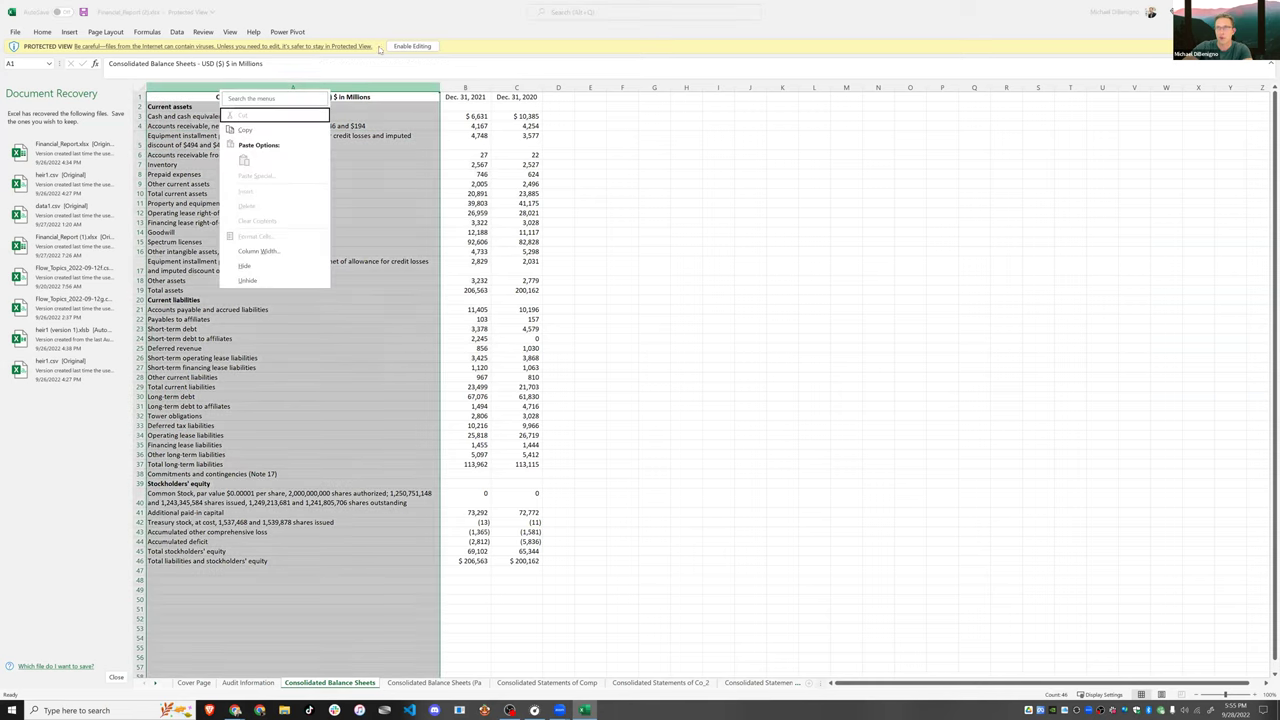
left_click(410, 46)
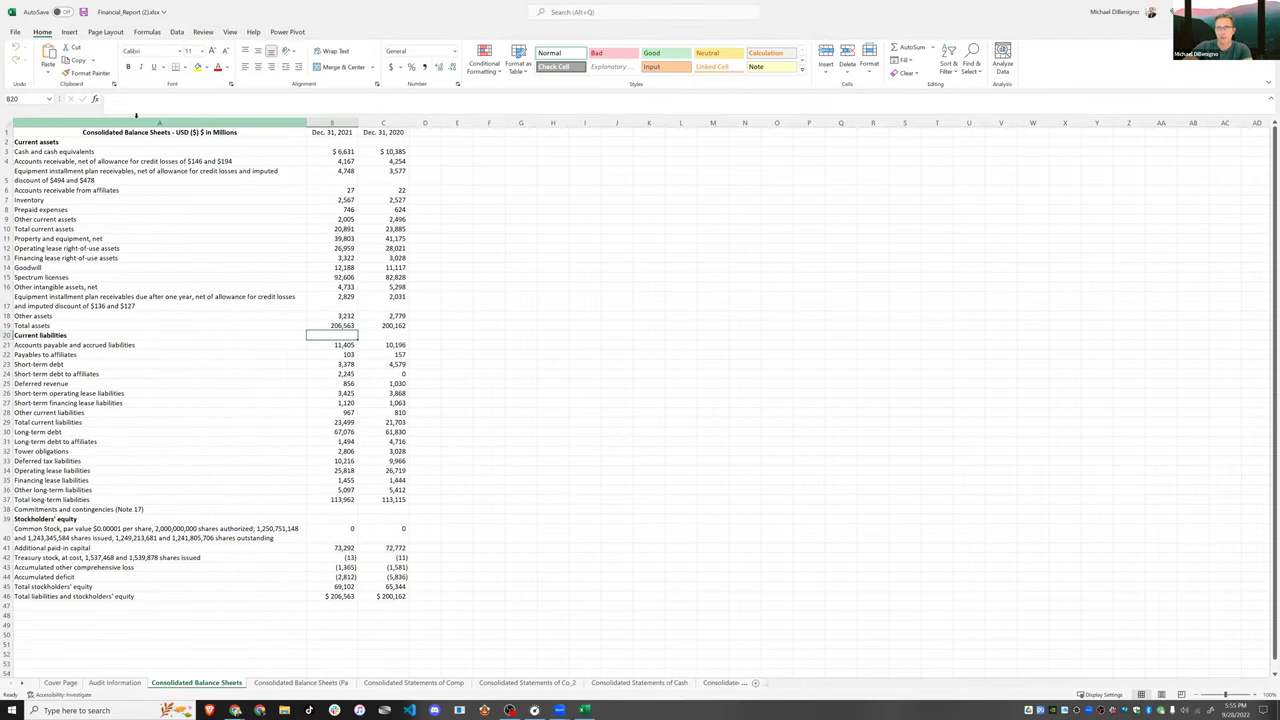
right_click(138, 121)
left_click(170, 224)
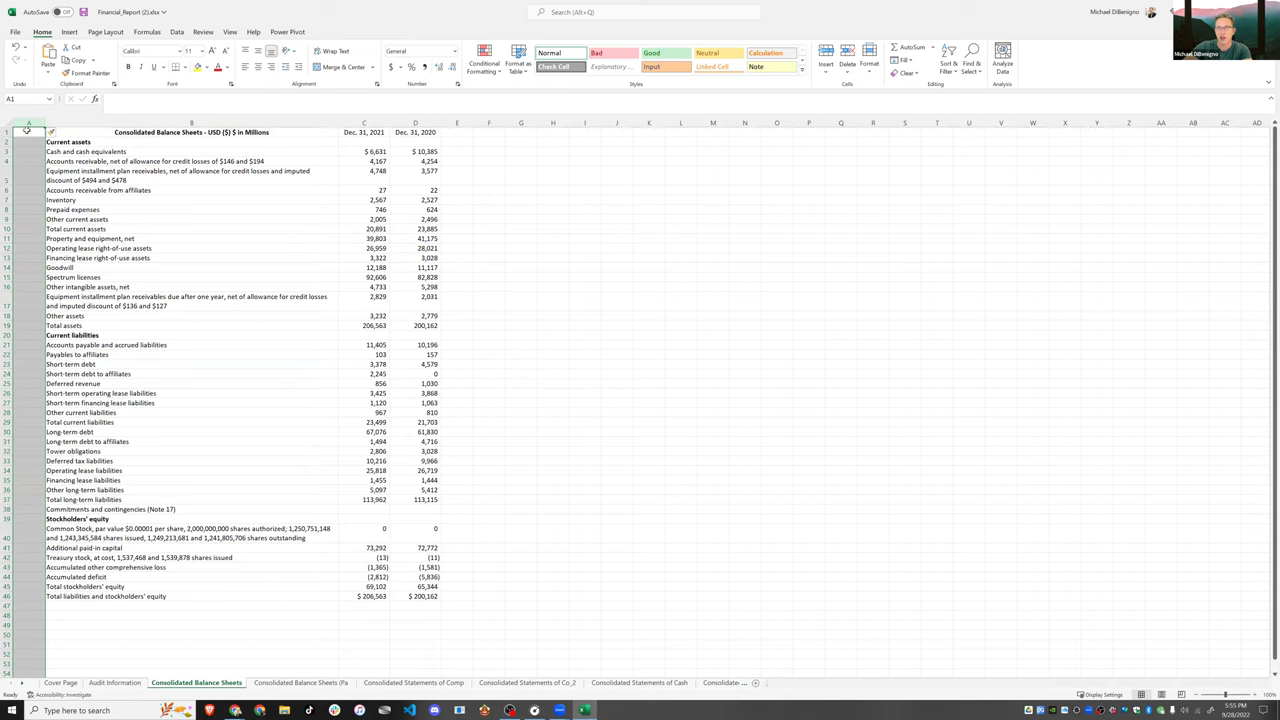
- Head the new first column Category and enter Assets for the Current assets row
left_click(27, 131)
type("Cateo")
type("ory")
key("Return")
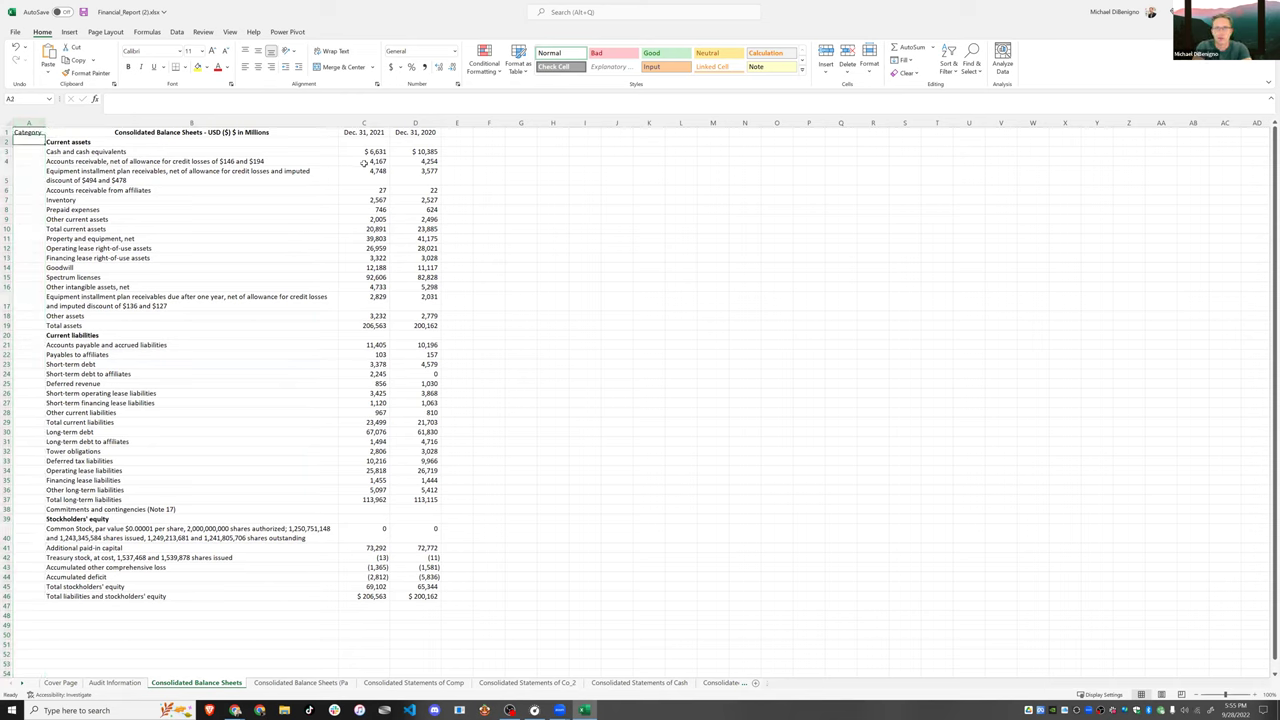
type("Assets")
key("Return")
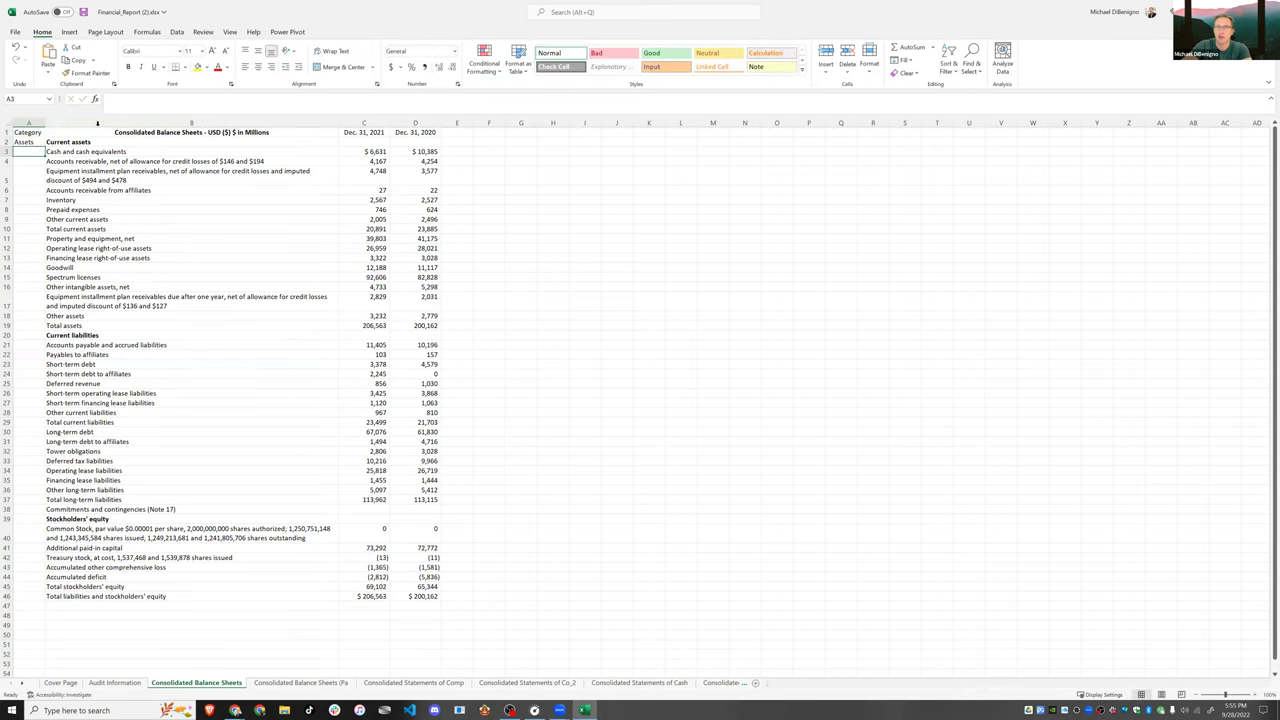
- Insert another column before the line items, head it Sub-Category and enter Current Assets for the Current assets row
left_click(98, 122)
right_click(98, 130)
left_click(125, 228)
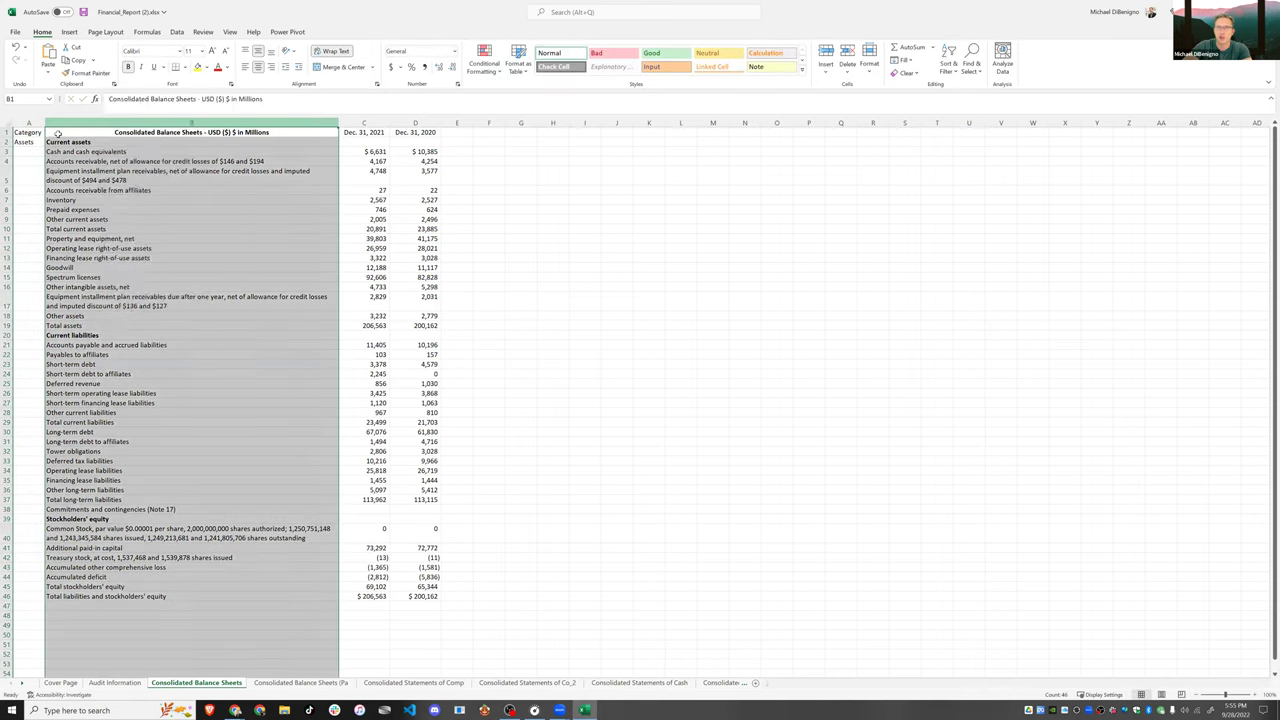
type("Sub-Category")
key("Return")
type("Current Ass")
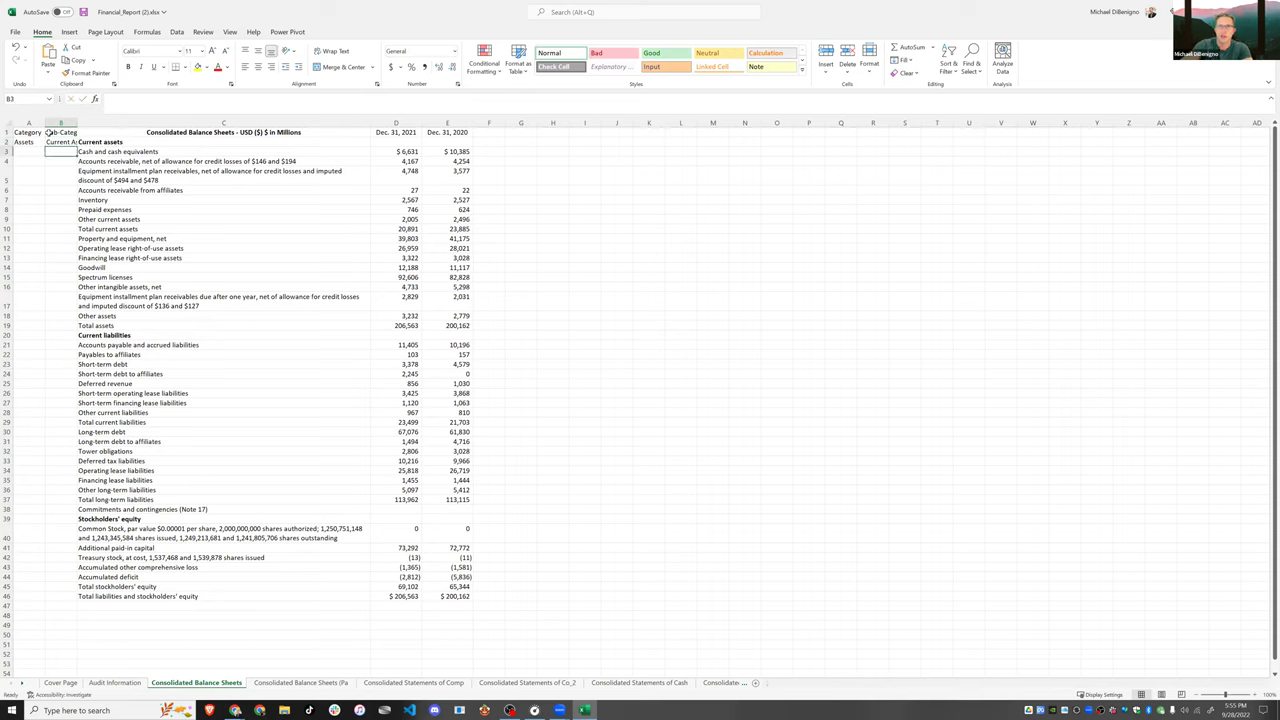
- Copy the Assets and Current Assets labels down through row 17 of the Category and Sub-Category columns
left_click_drag(24, 144, 70, 326)
key("ctrl+c")
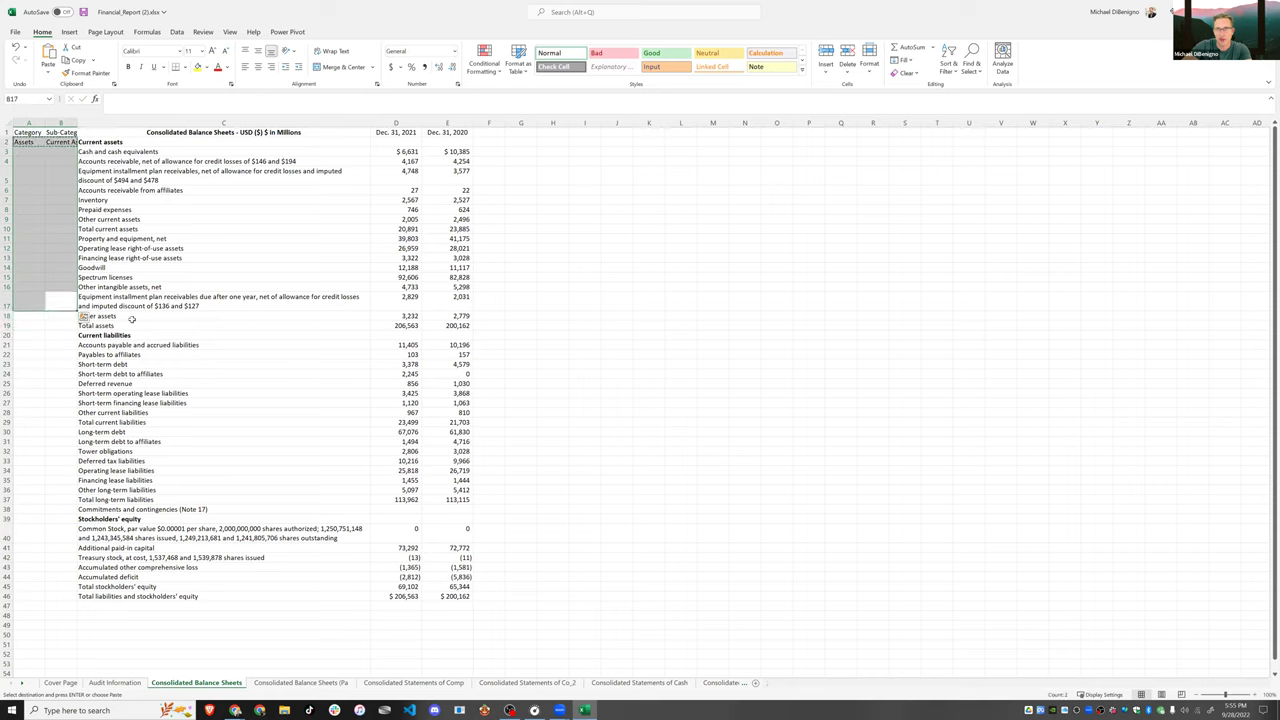
key("ctrl+v")
- Clear the names and values of the Other assets and Total assets rows, C18 to E19
left_click(195, 326)
left_click_drag(172, 318, 437, 318)
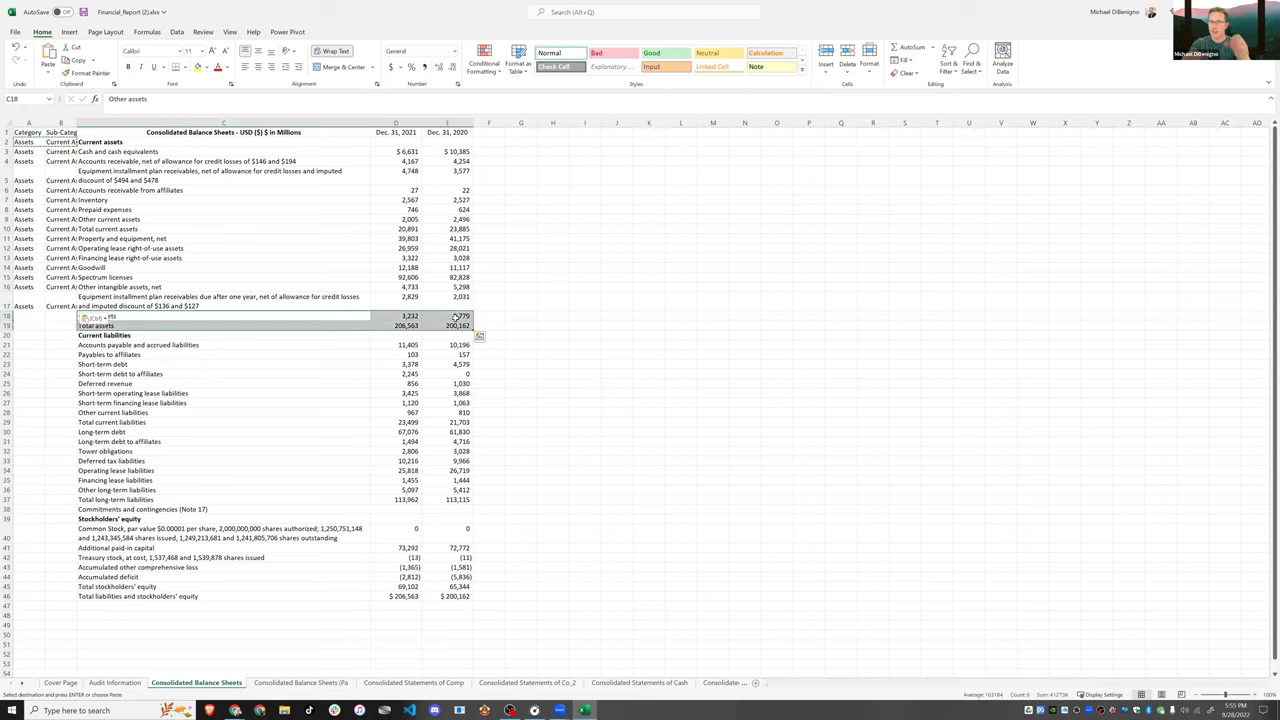
key("Delete")
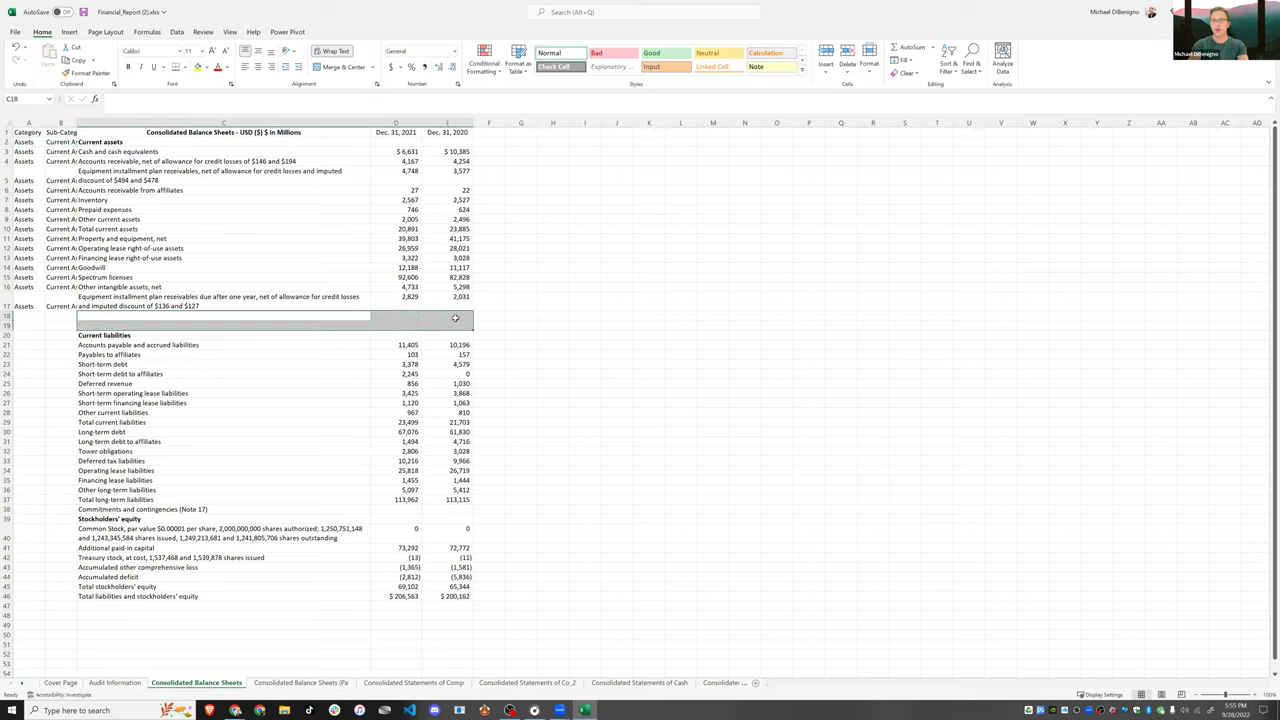
- Label row 20, the Current liabilities row, with category Liabilities and sub-category Current liabilities
left_click(36, 337)
type("Liabilities")
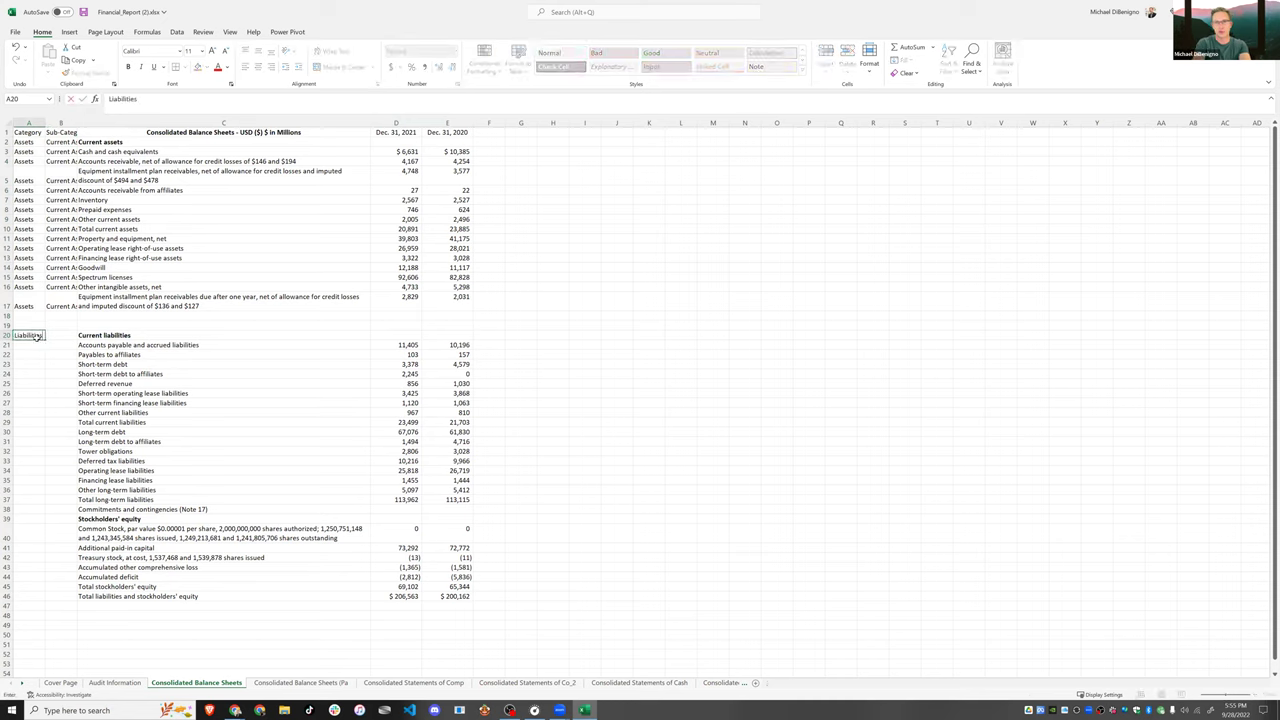
key("Tab")
type("Current liabilities")
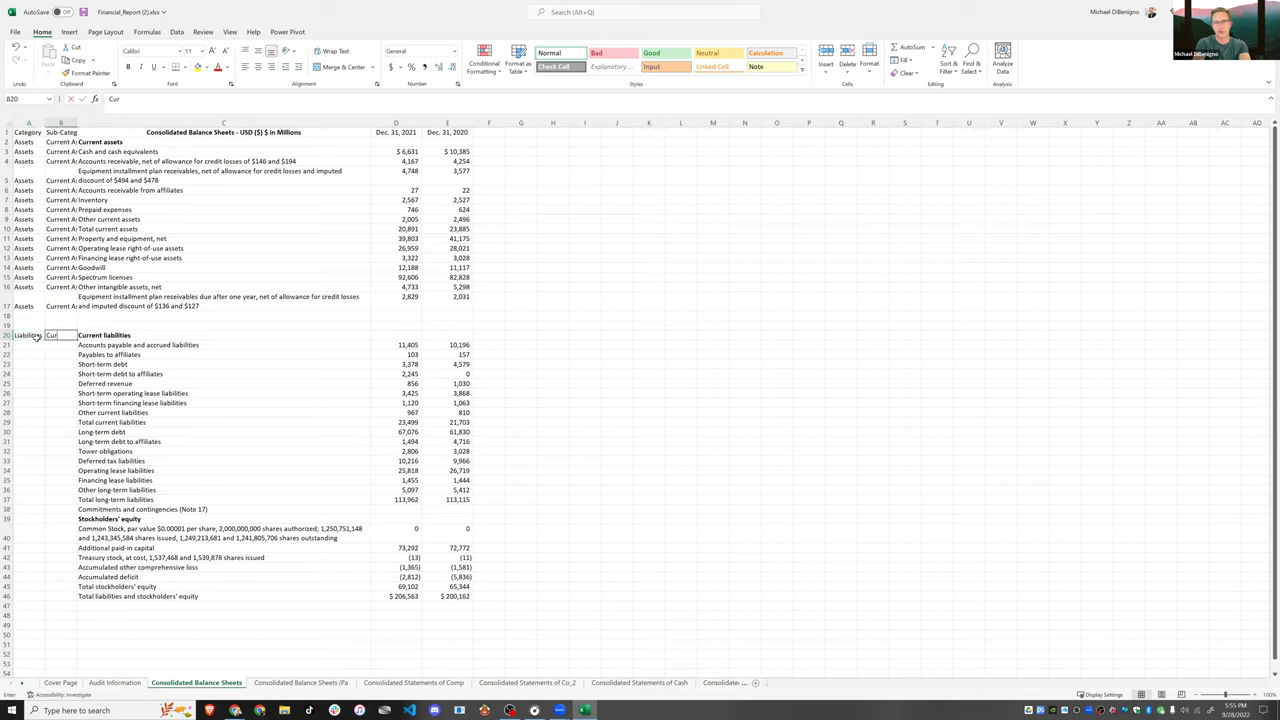
key("Return")
key("Return")
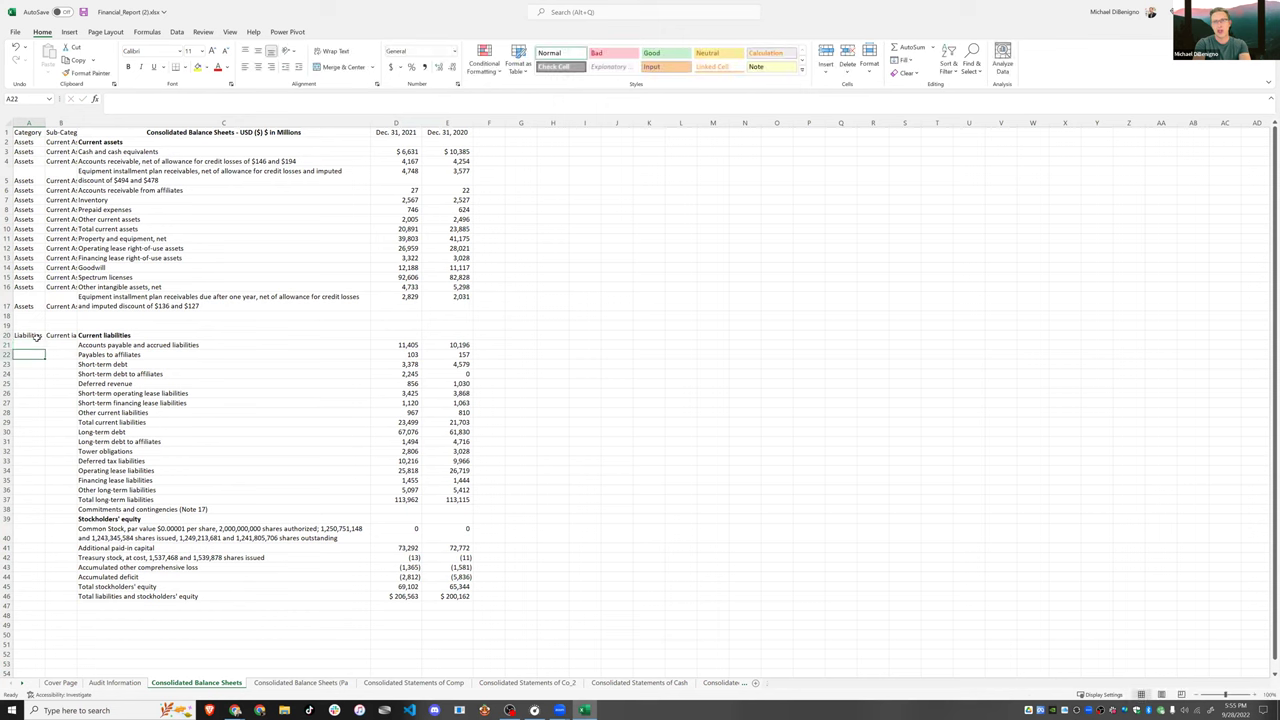
- Clear the sub-category labels in B11 to B17, from Property and equipment, net down to the equipment installment plan row
left_click(94, 259)
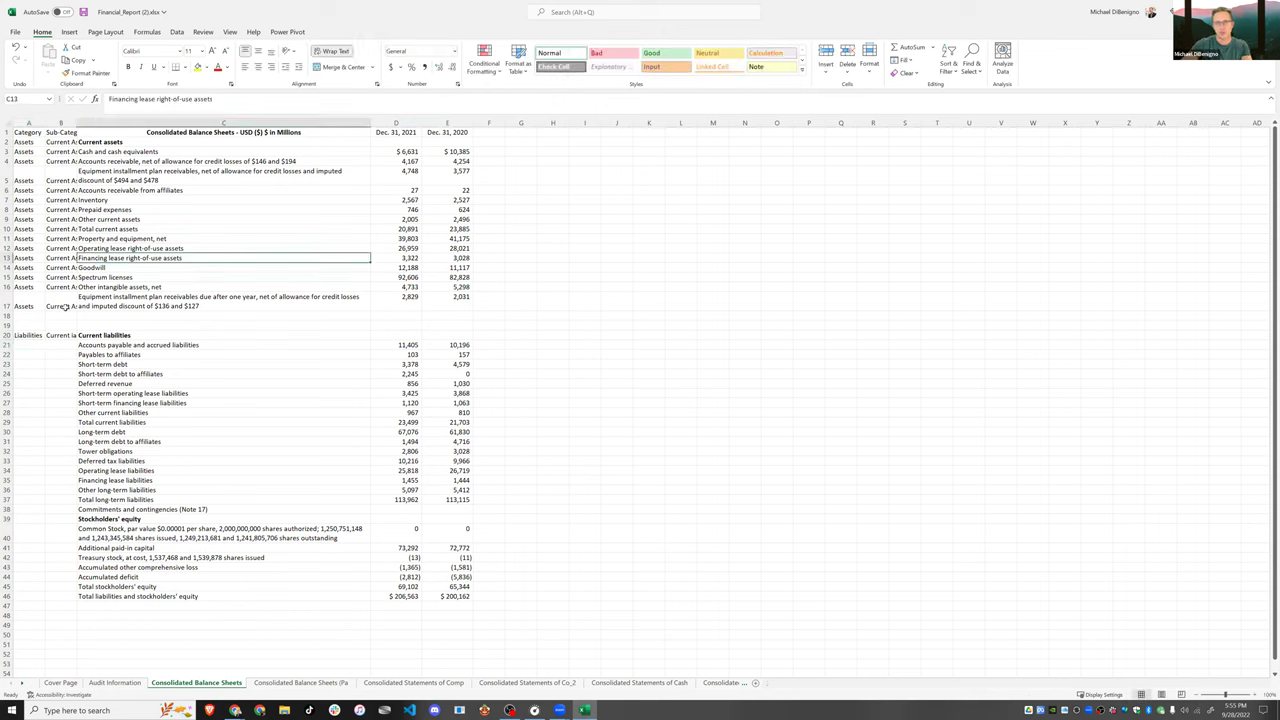
left_click_drag(60, 218, 61, 302)
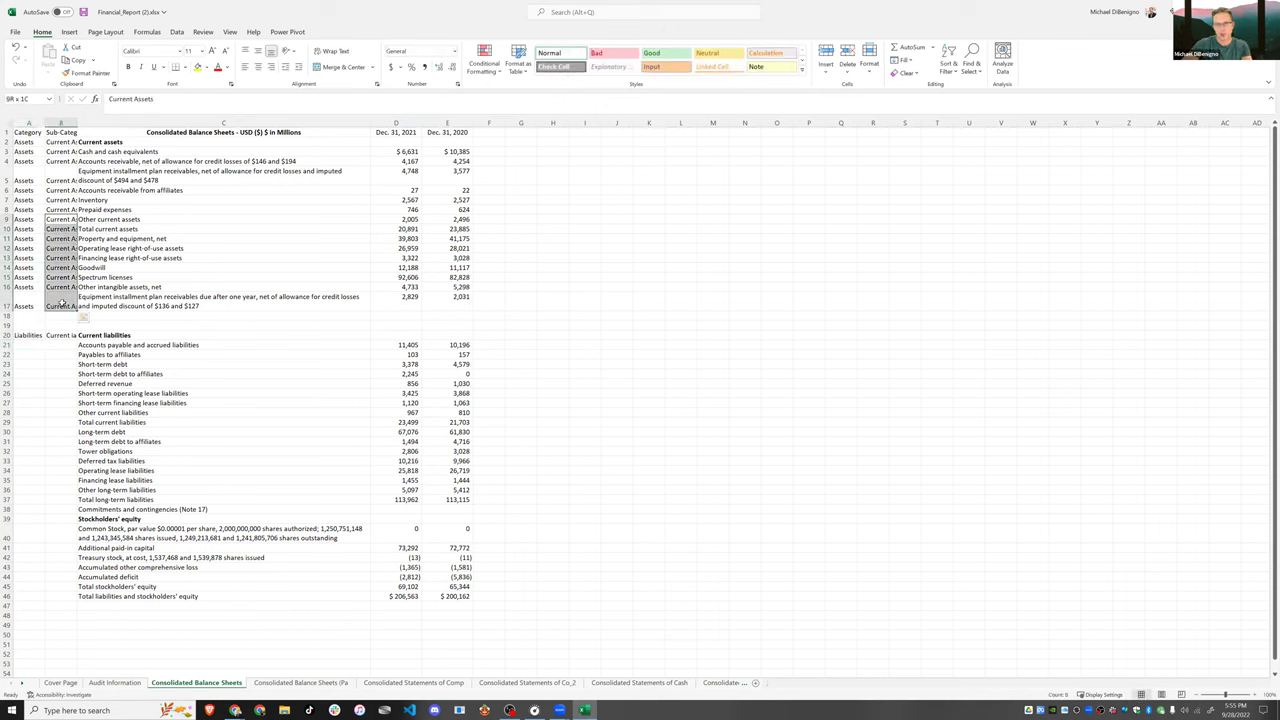
left_click_drag(70, 238, 58, 307)
key("Delete")
left_click(138, 262)
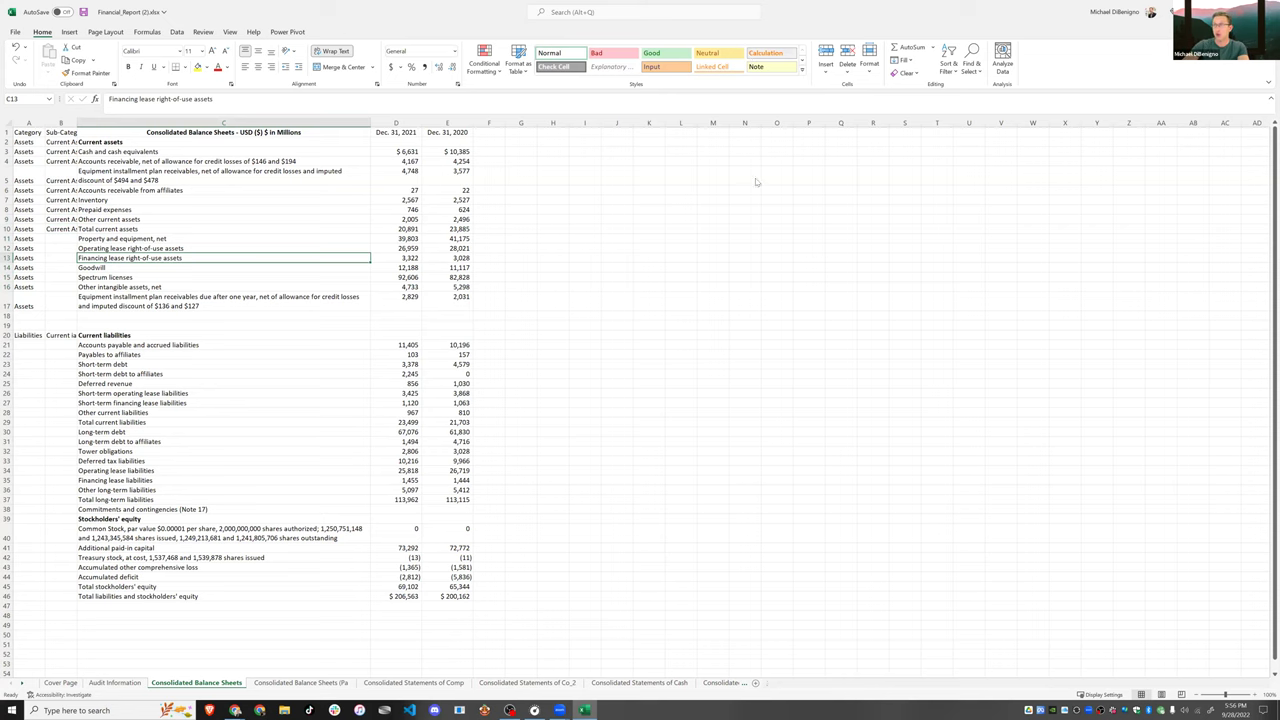
- Copy the URL of the Google Sheet t-mobile financial statements 2021 and switch to the New Flow 2022-09-28 editor
key("super+Down")
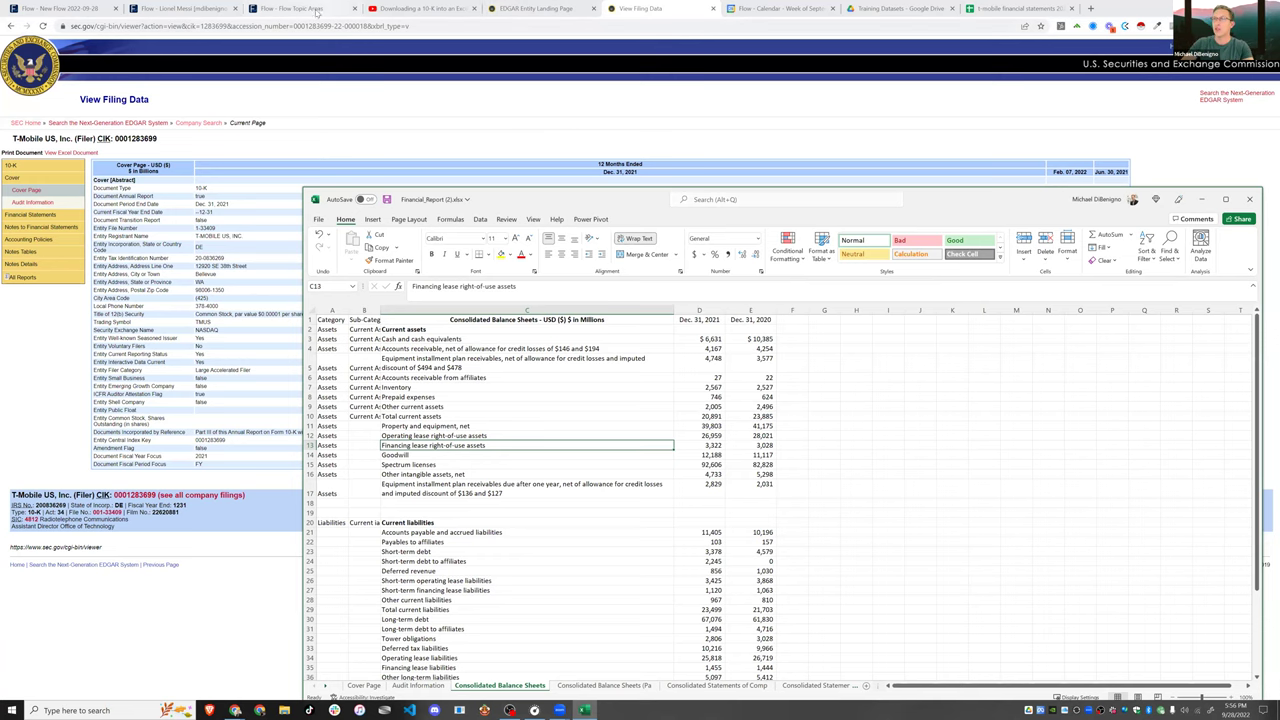
left_click(73, 8)
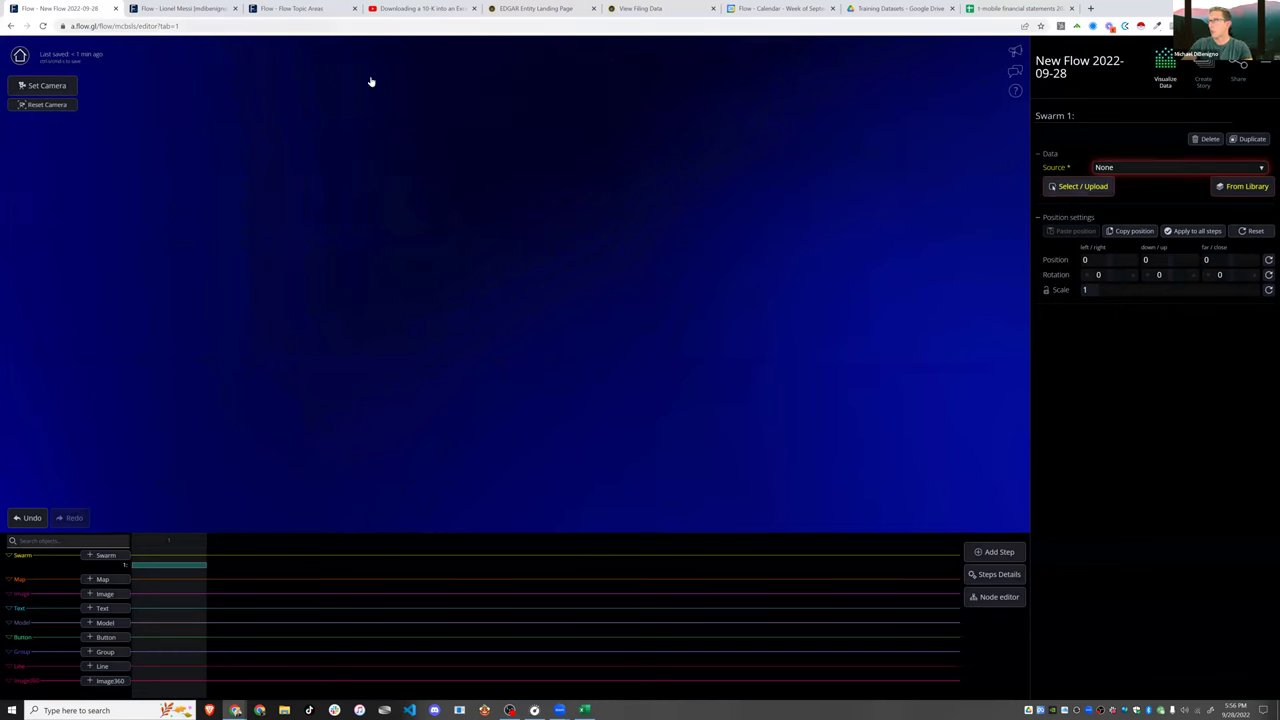
key("ctrl+9")
left_click(204, 28)
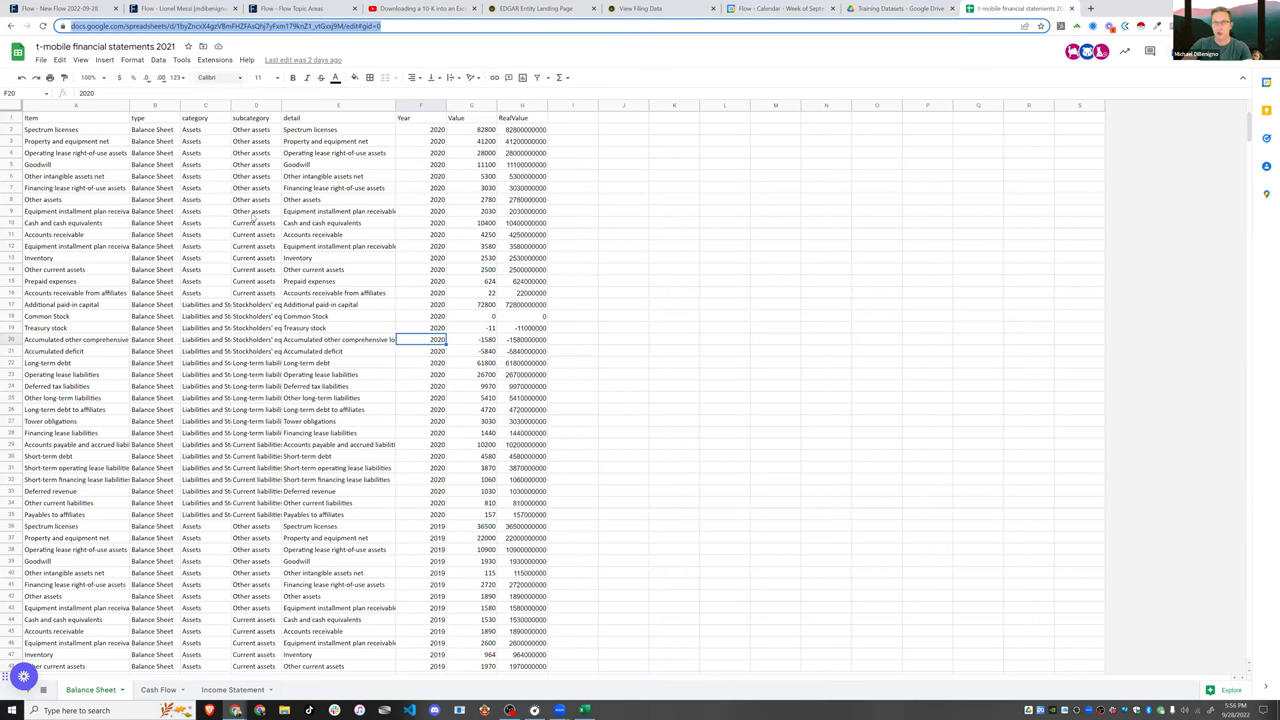
key("alt+Tab")
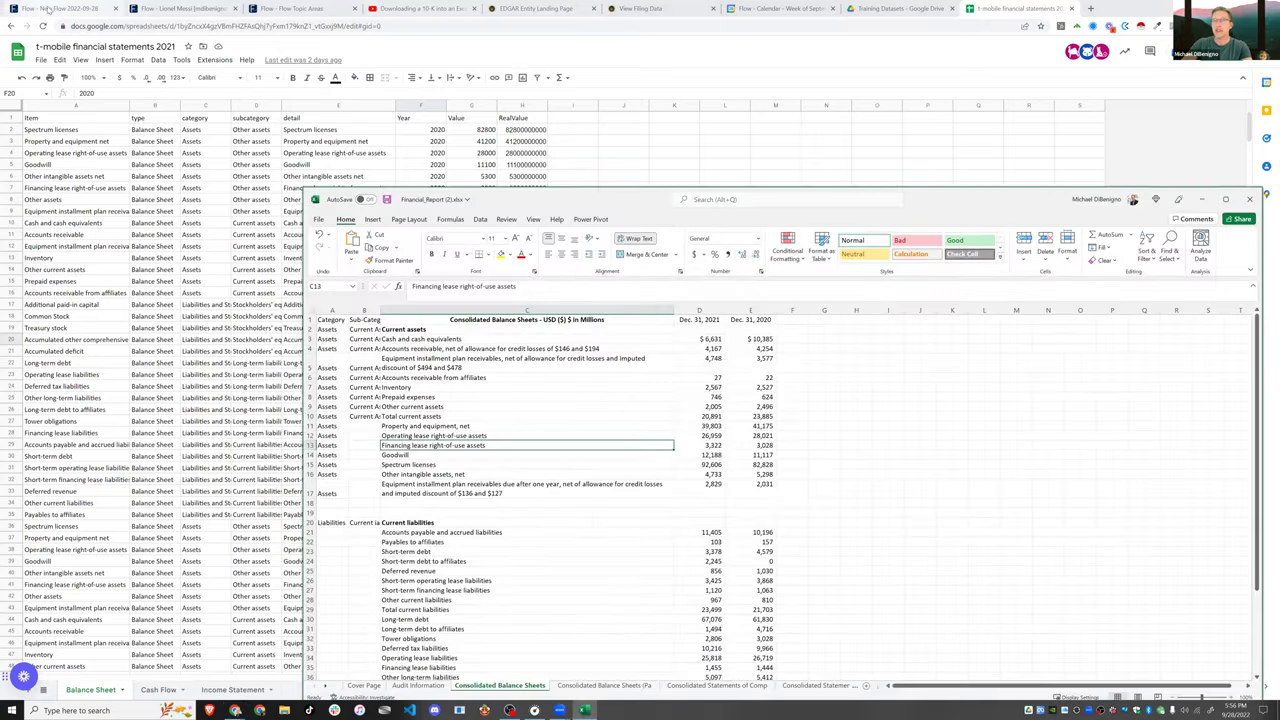
key("alt+Tab")
key("ctrl+1")
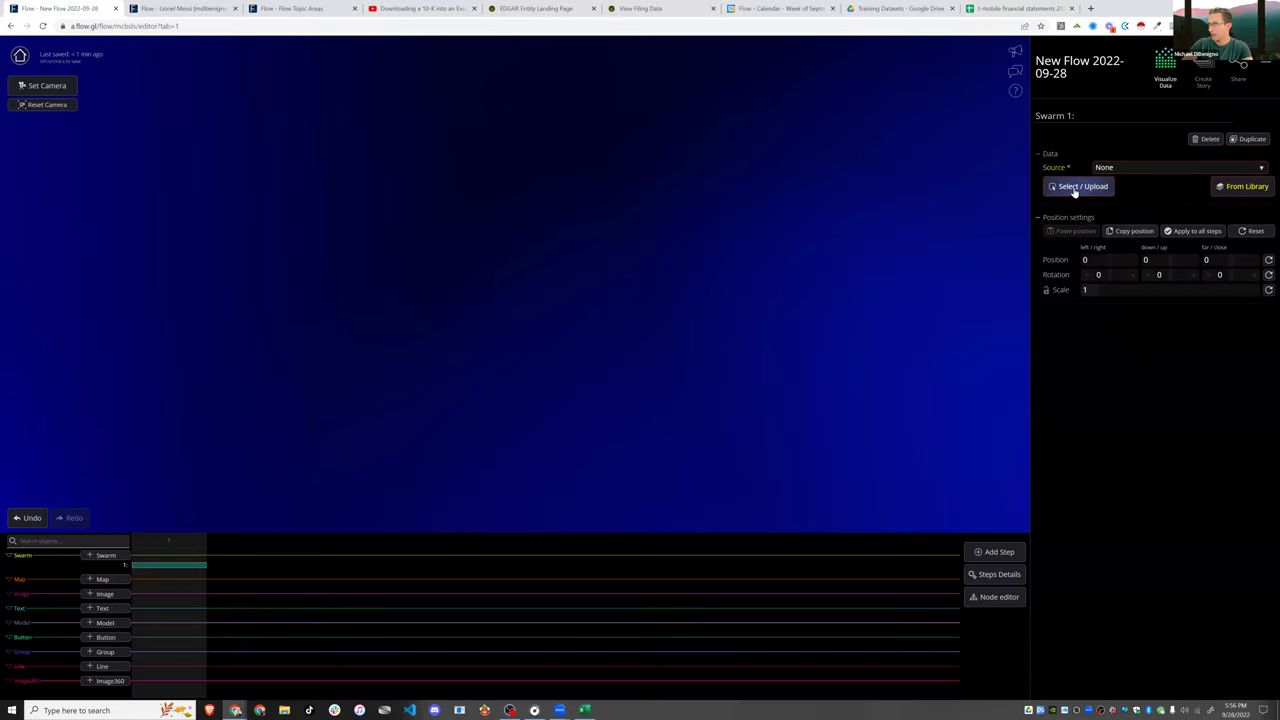
- Import the sheet as Swarm 1's data source with loader type Google Spreadsheet (beta) and the copied URL
left_click(1073, 190)
left_click(315, 176)
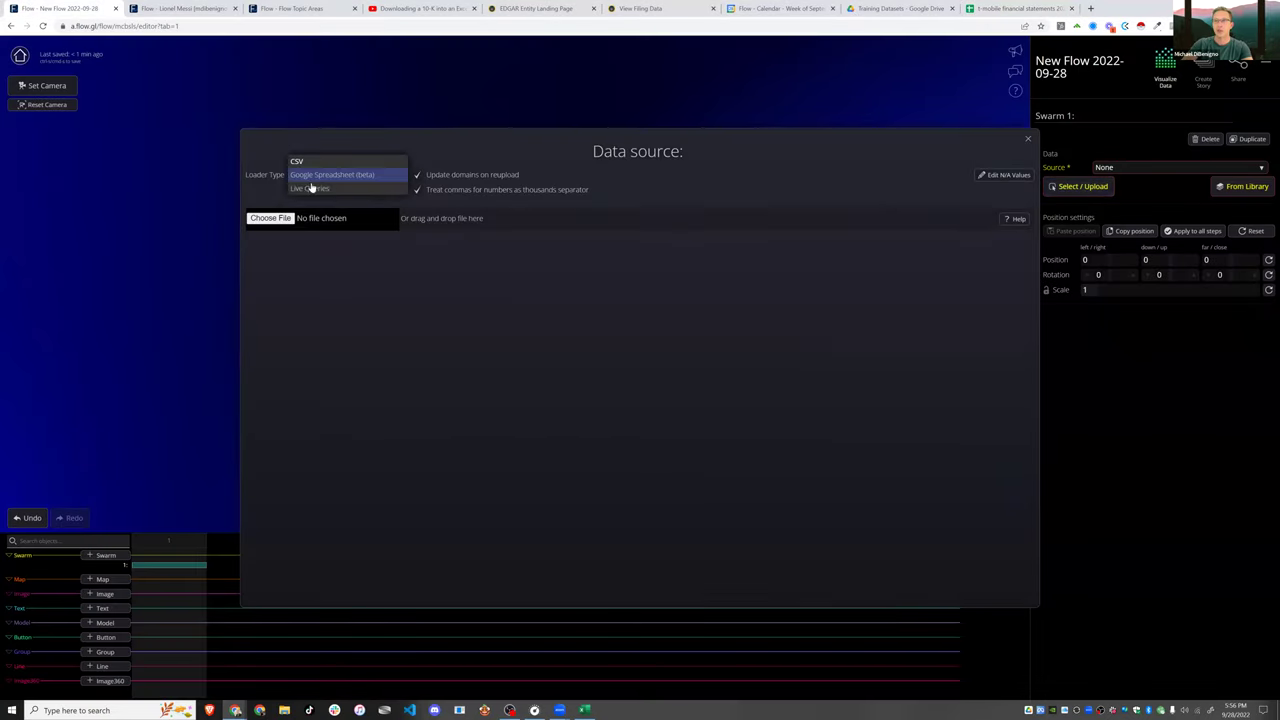
left_click(318, 177)
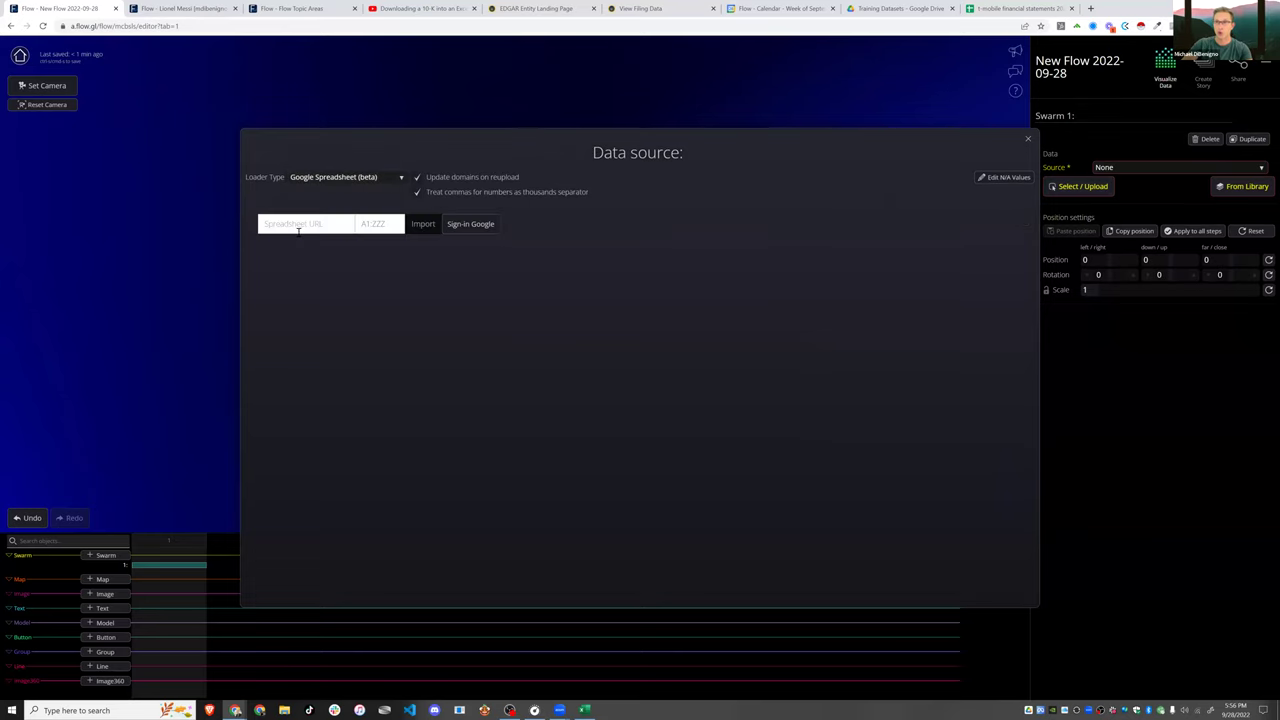
left_click(297, 225)
key("ctrl+v")
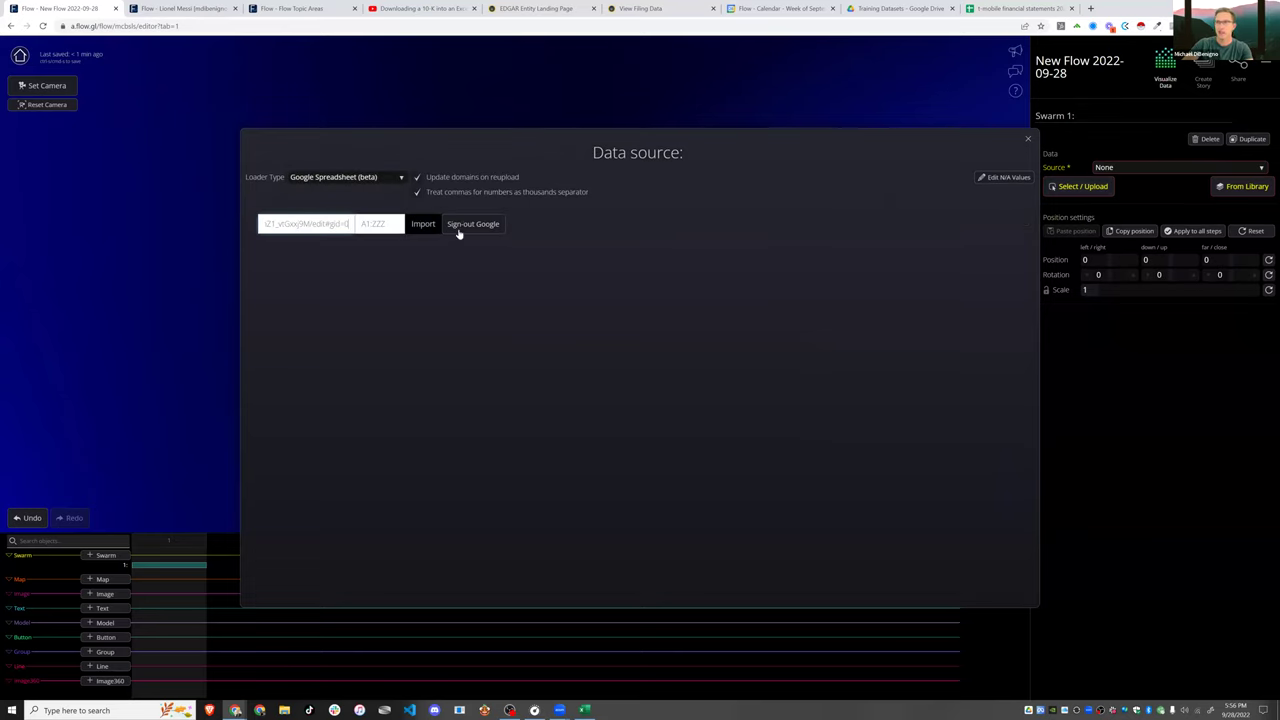
left_click(423, 223)
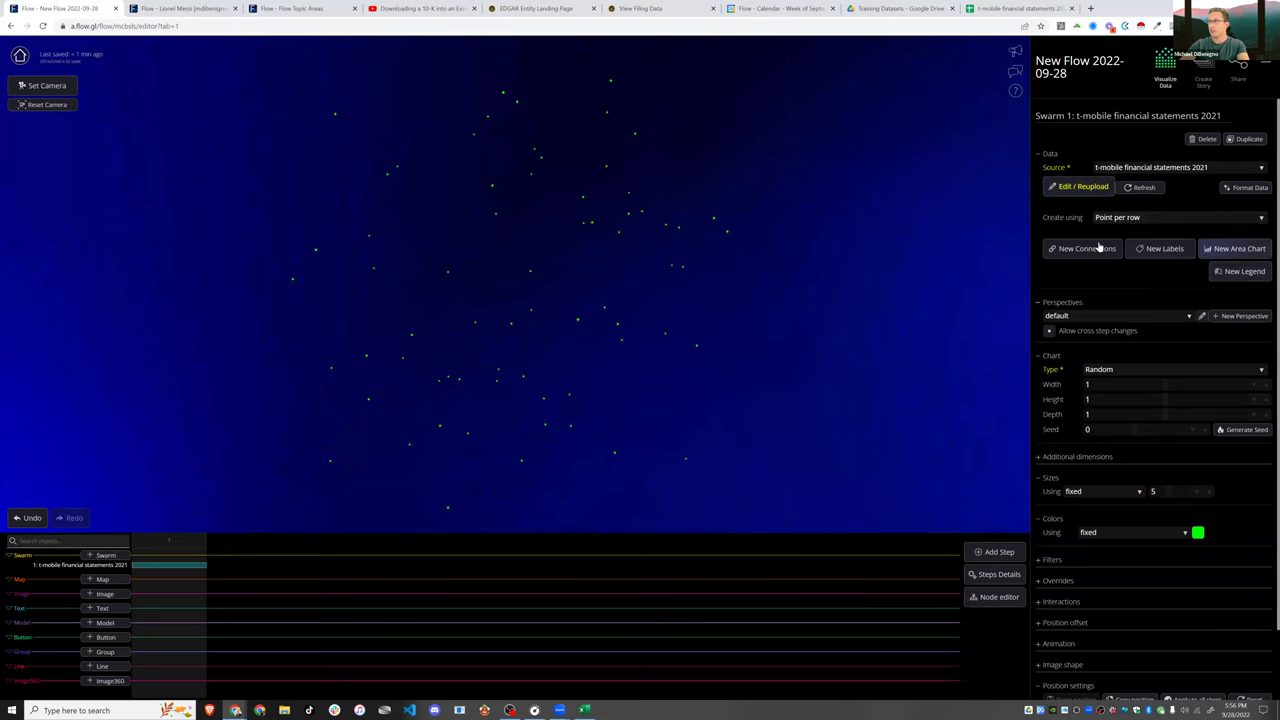
- Open the swarm's data source in full screen and group its table rows by category and subcategory
left_click(1082, 188)
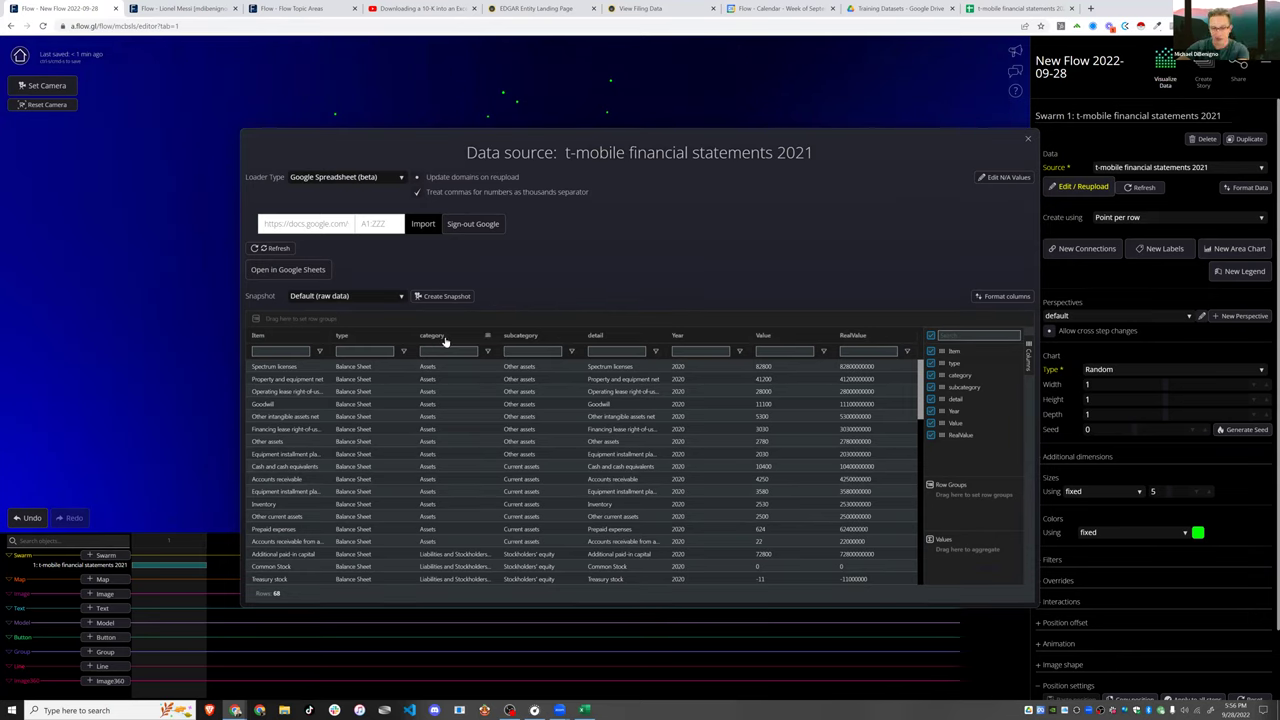
key("F11")
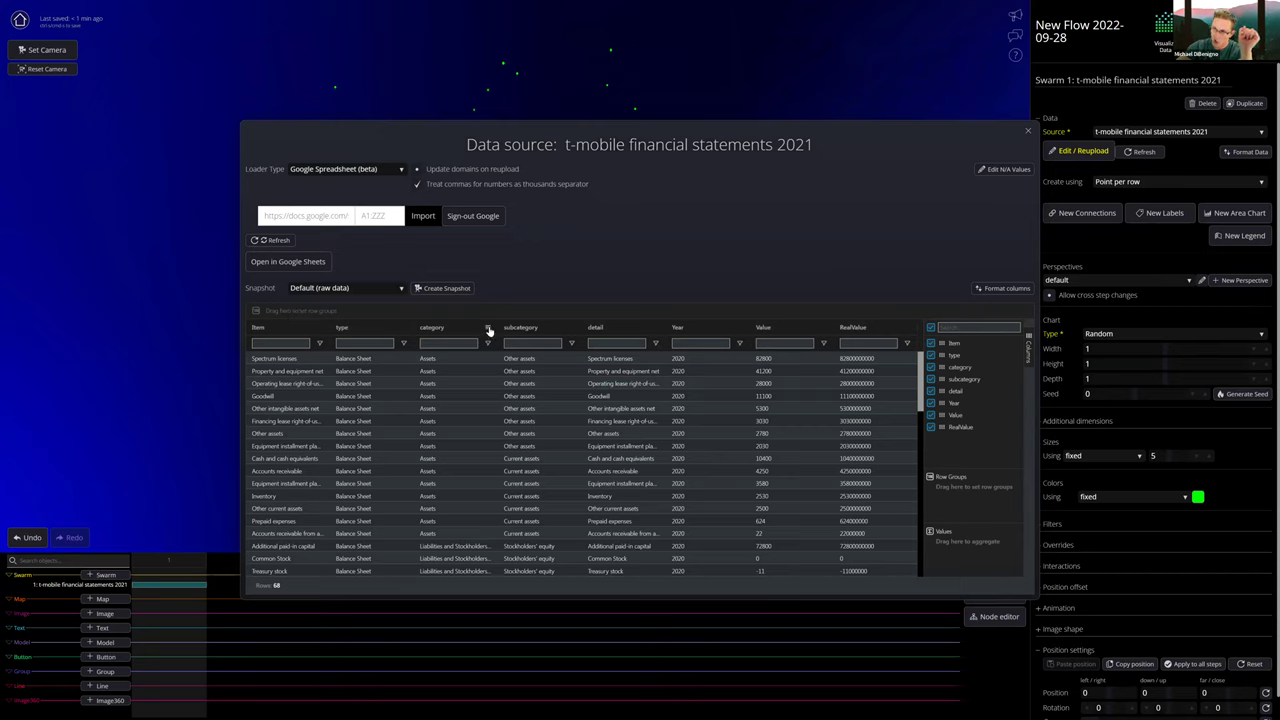
left_click_drag(488, 330, 320, 310)
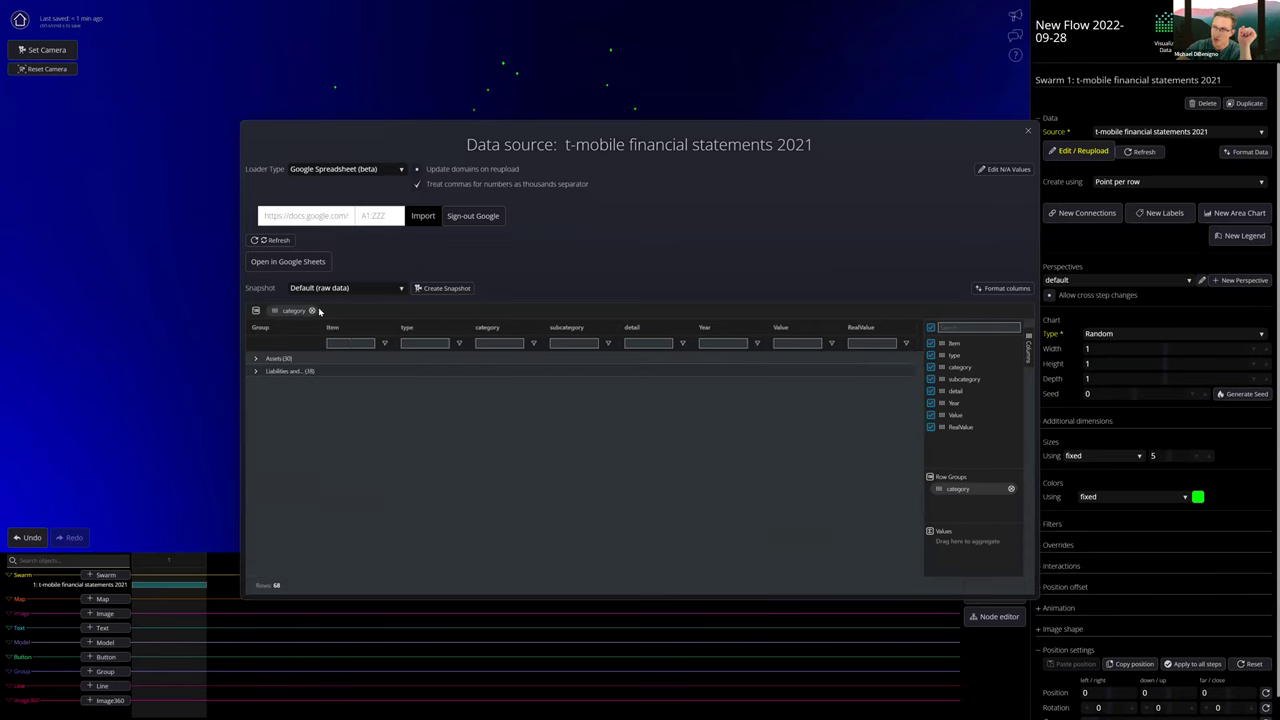
left_click_drag(583, 331, 348, 311)
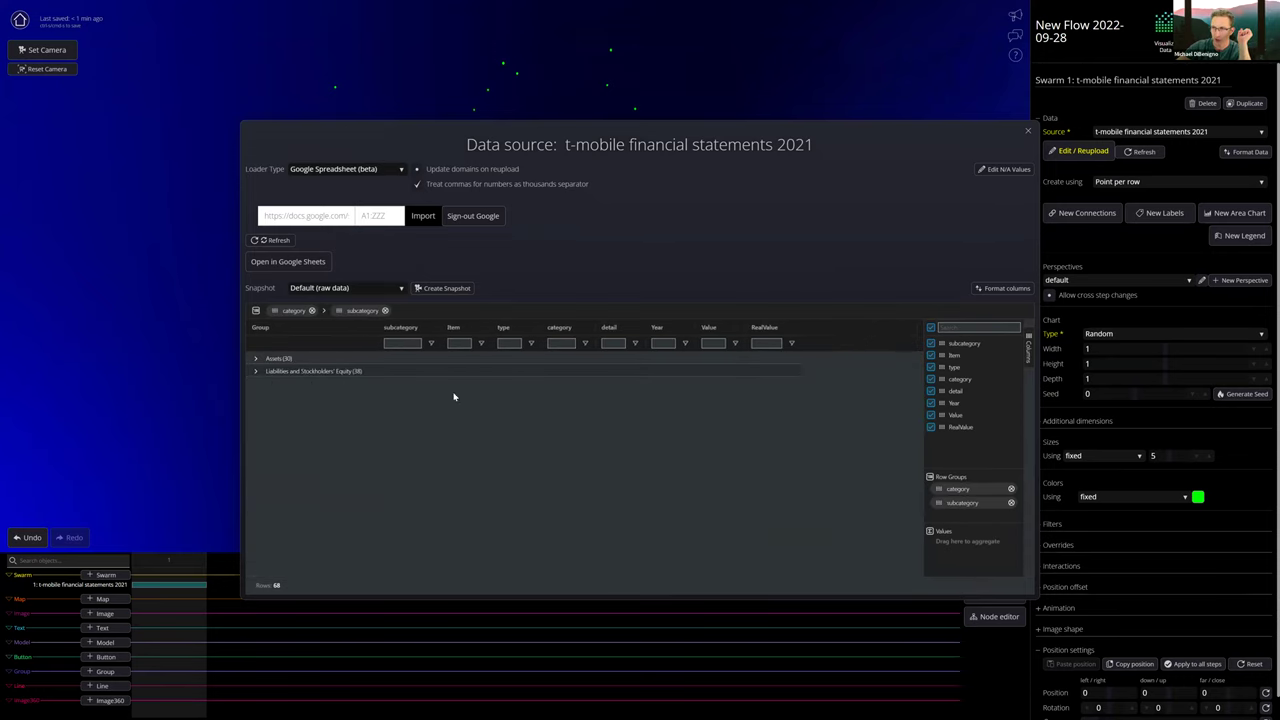
- Expand the Assets group and its Other assets subgroup to examine the rows inside
left_click(256, 360)
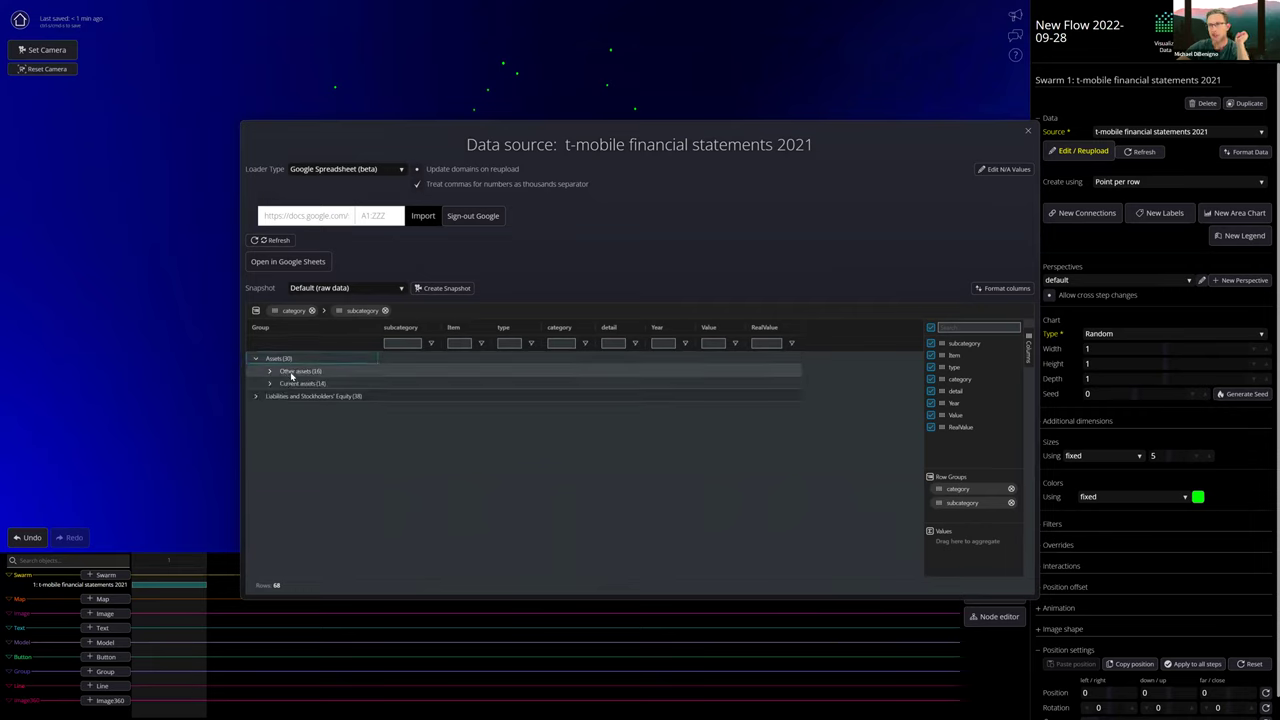
left_click(270, 372)
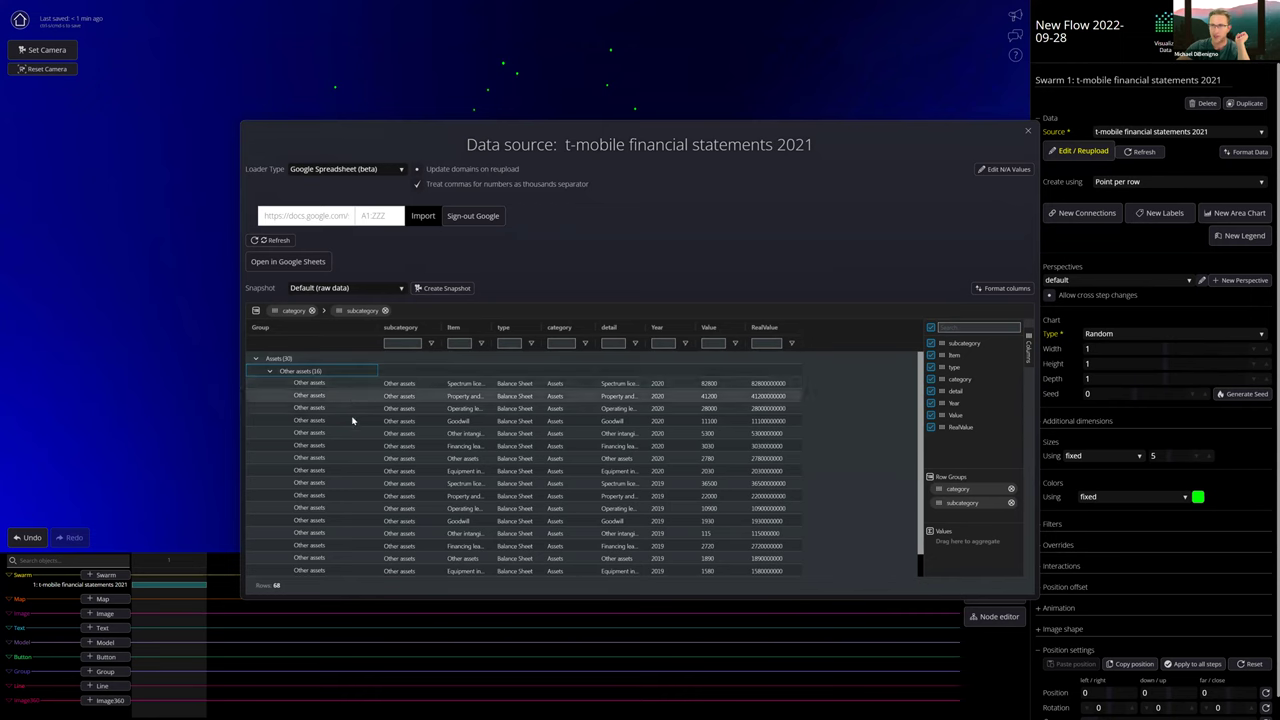
scroll(370, 497, "down", 1)
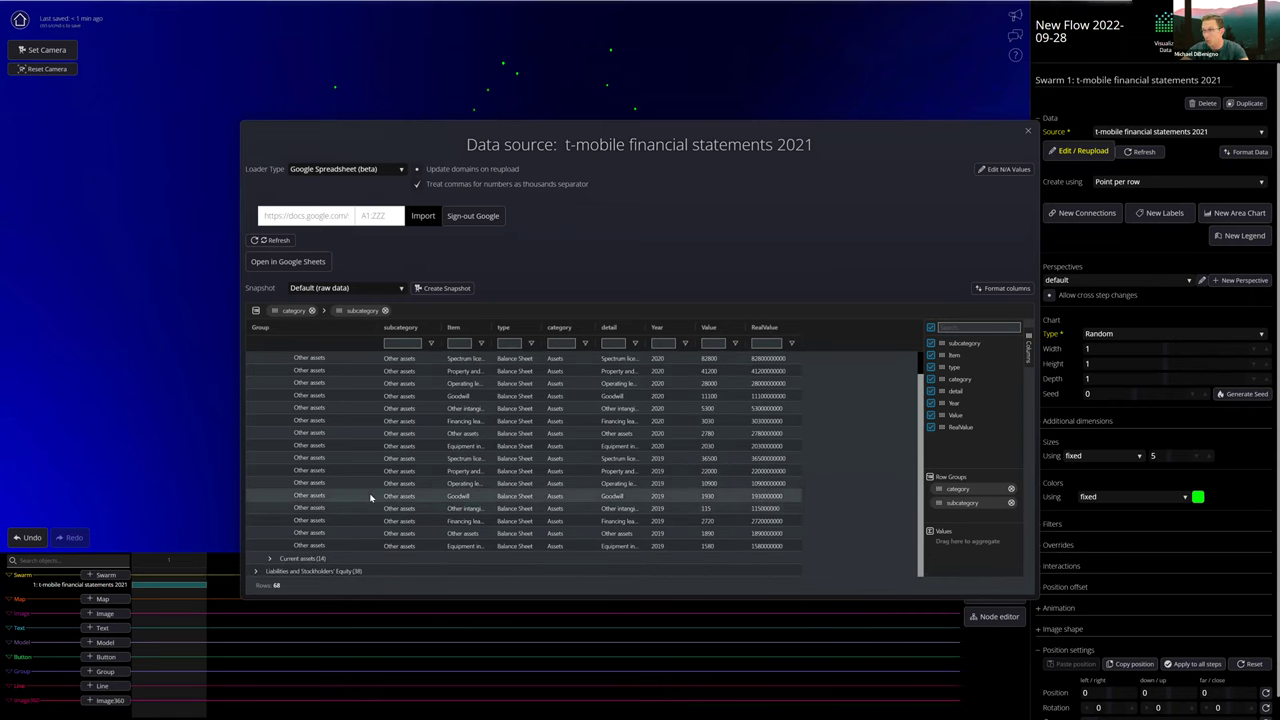
- Aggregate both the RealValue and Value columns of the grouped data source table by sum
scroll(296, 457, "down", 1)
scroll(296, 457, "up", 2)
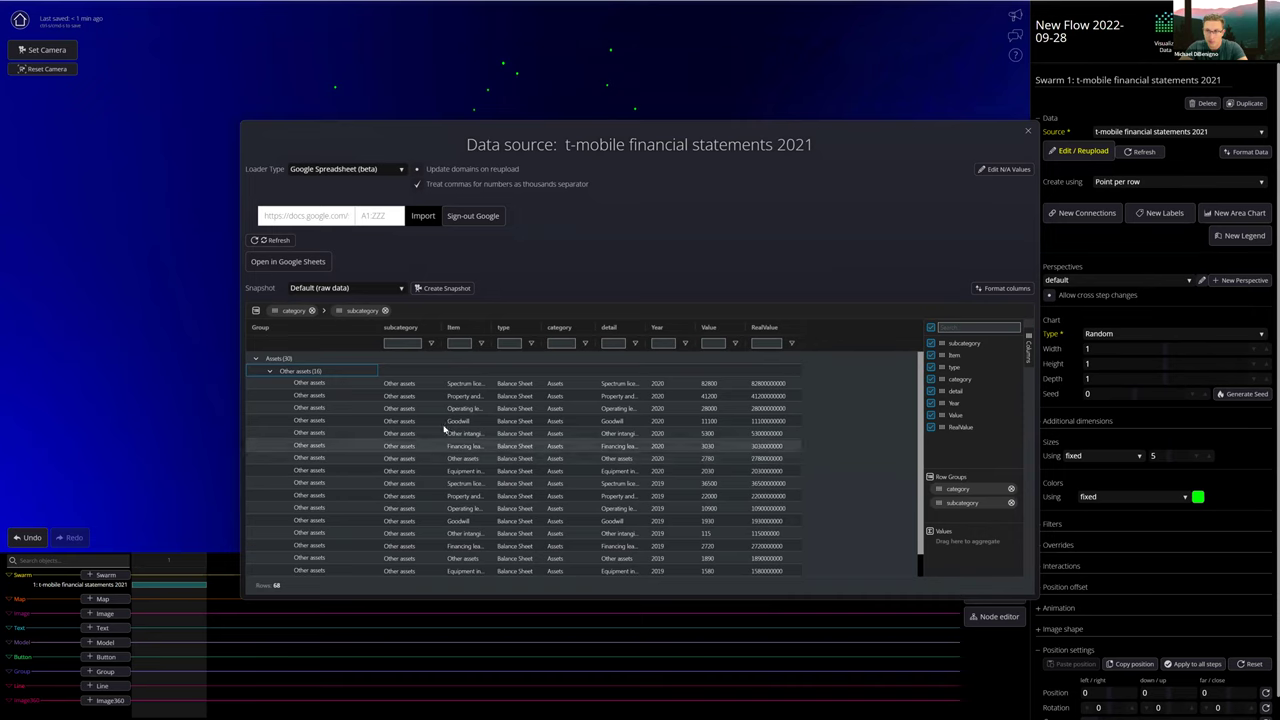
left_click(793, 329)
mouse_move(811, 360)
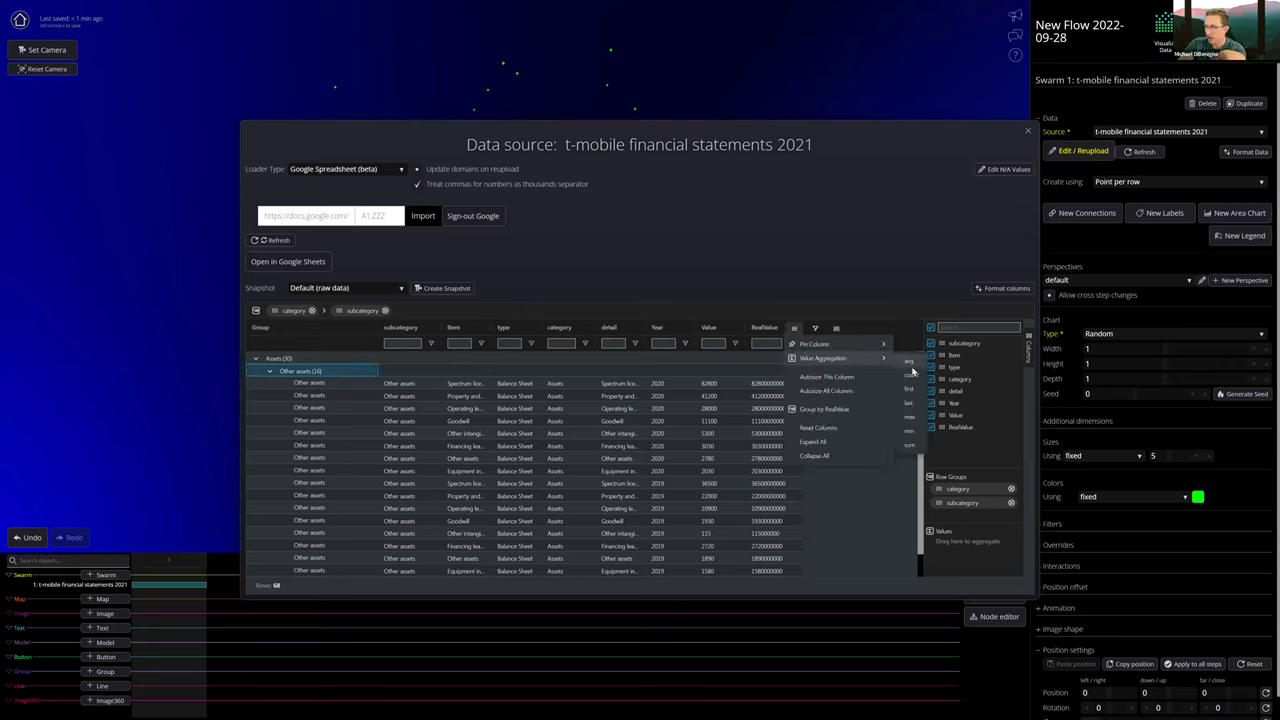
left_click(909, 445)
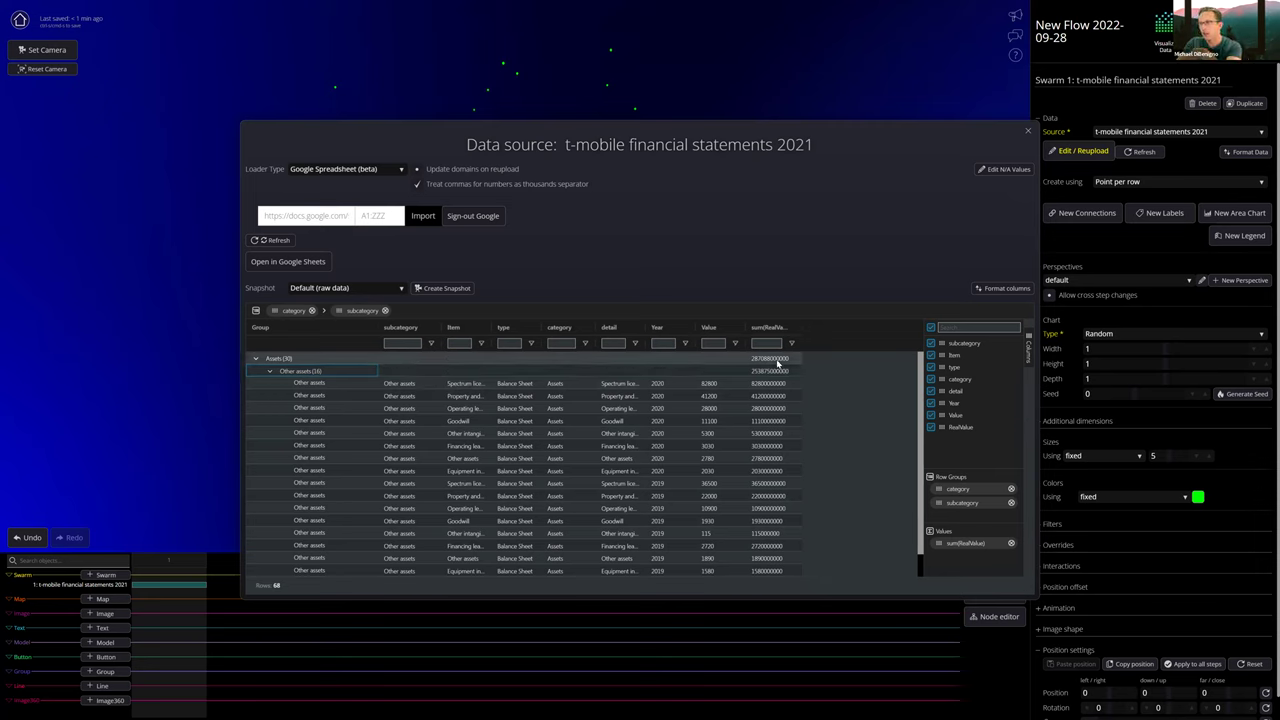
left_click(737, 328)
mouse_move(795, 358)
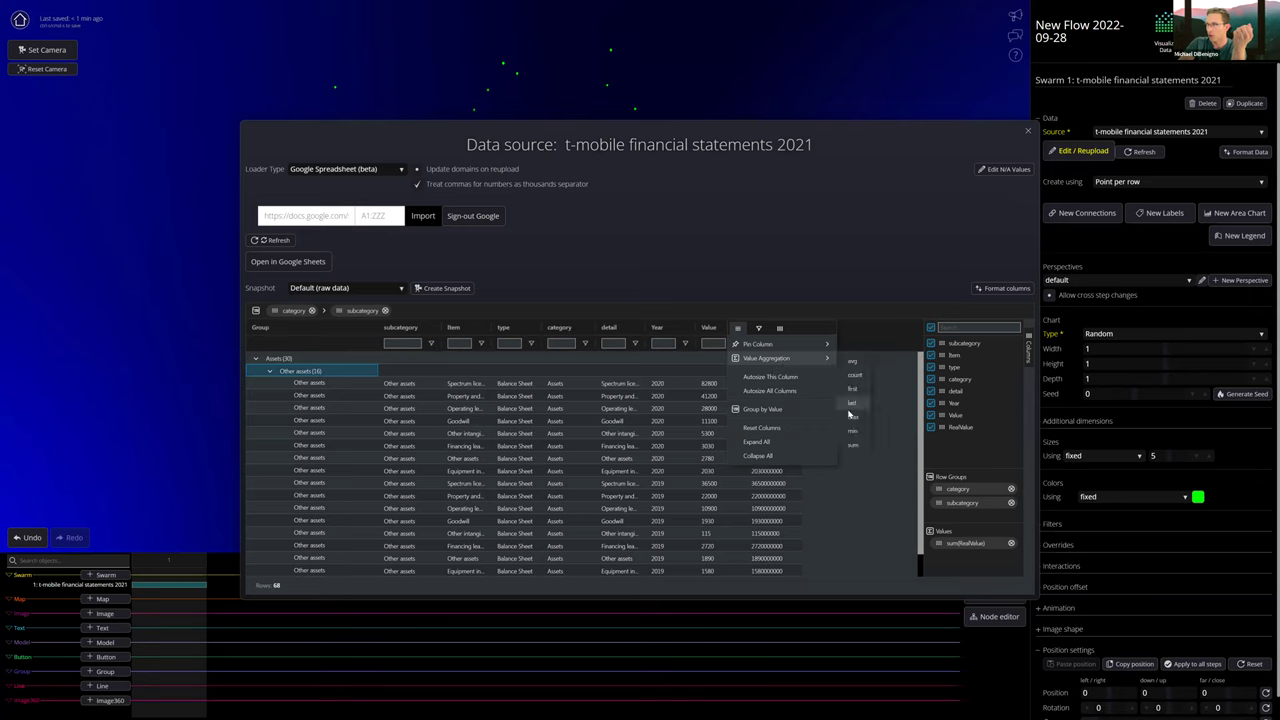
left_click(846, 447)
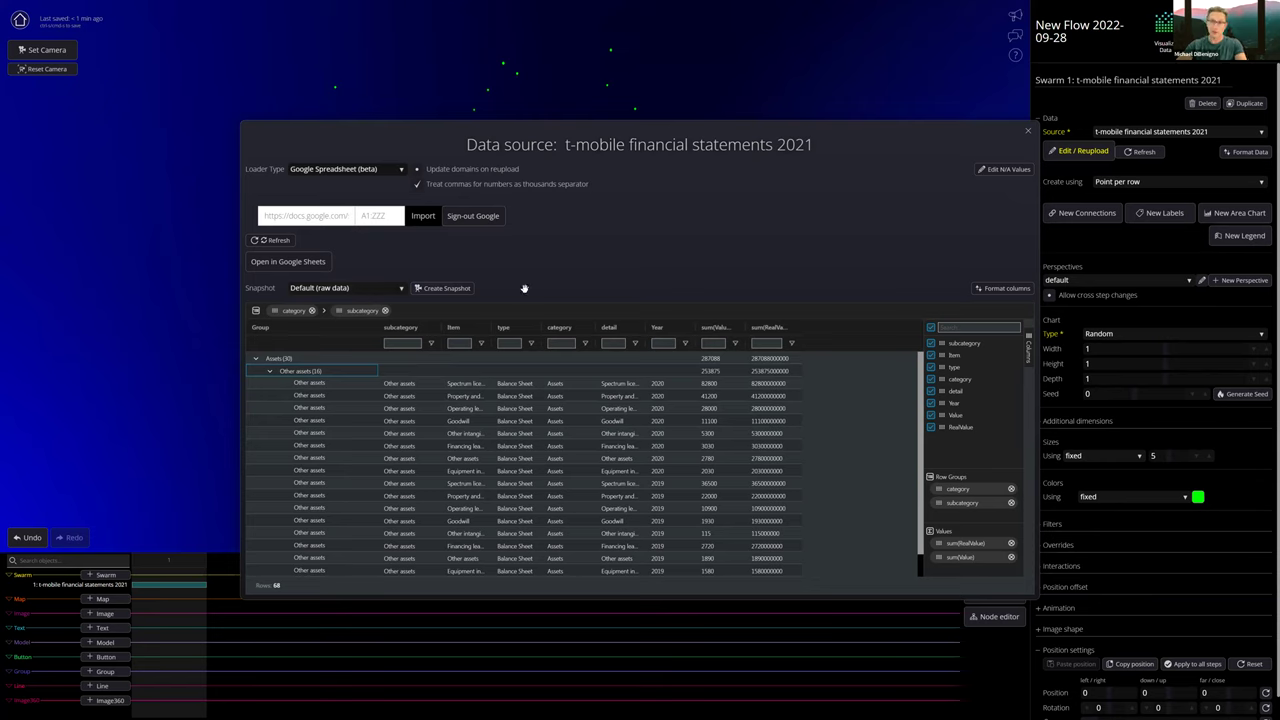
- Create a snapshot of the grouped table, then update it with the rows sorted ascending by summed RealValue
left_click(443, 289)
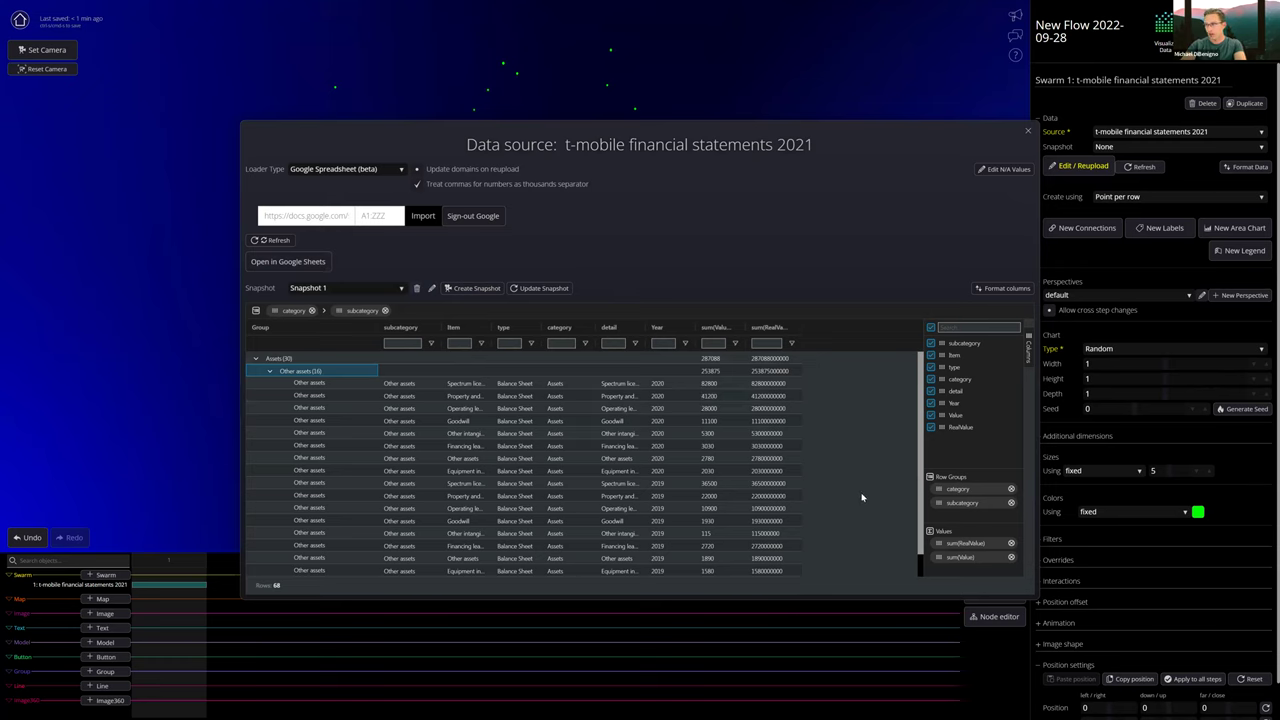
left_click(763, 332)
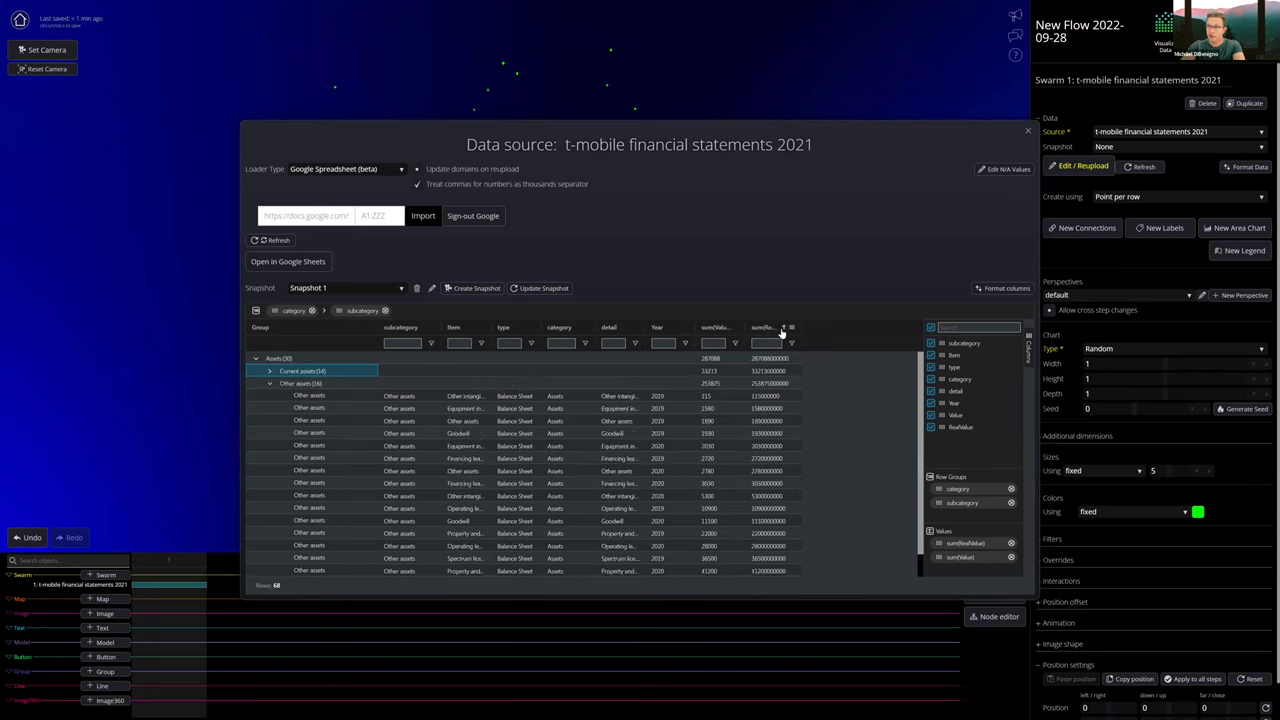
left_click(766, 330)
left_click(767, 330)
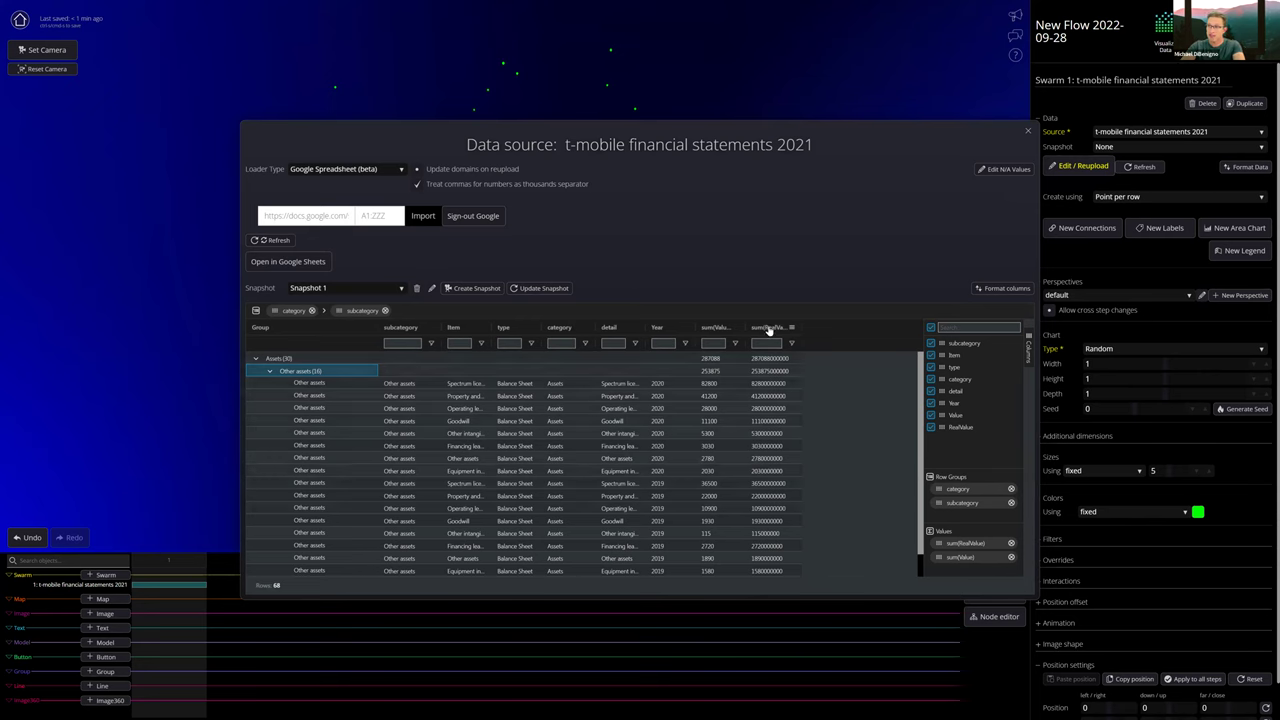
left_click(770, 331)
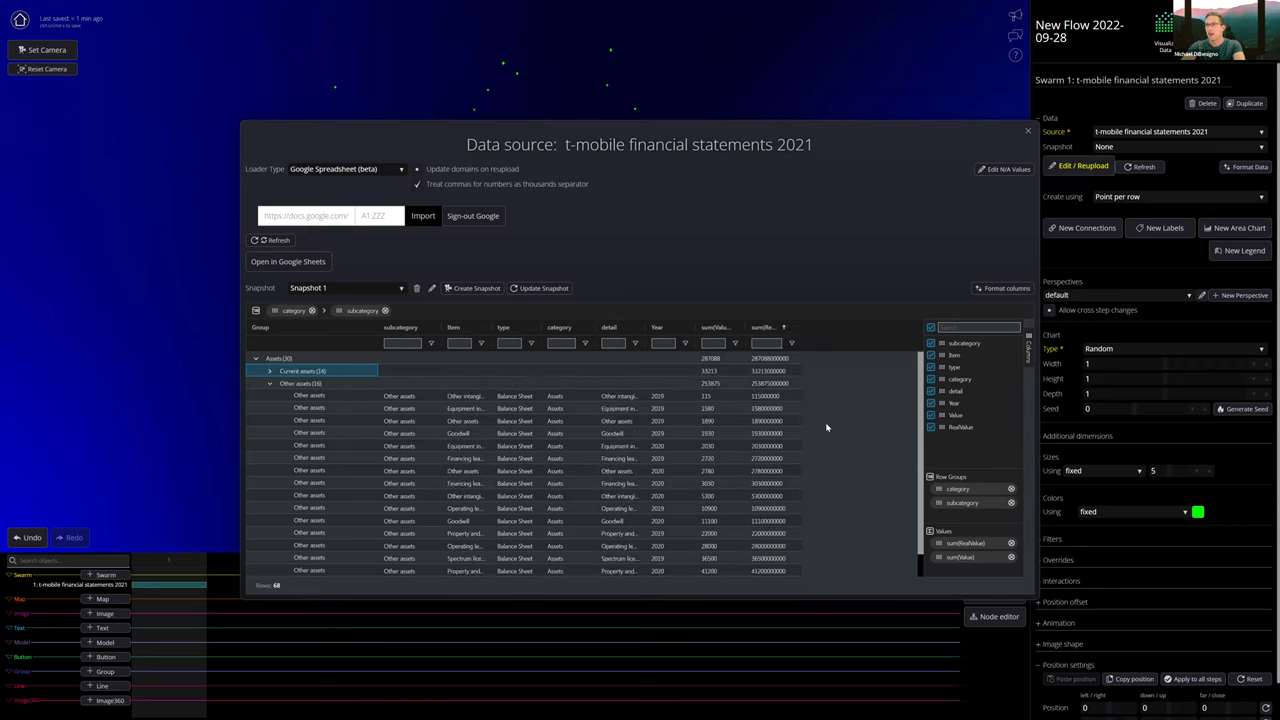
left_click(545, 288)
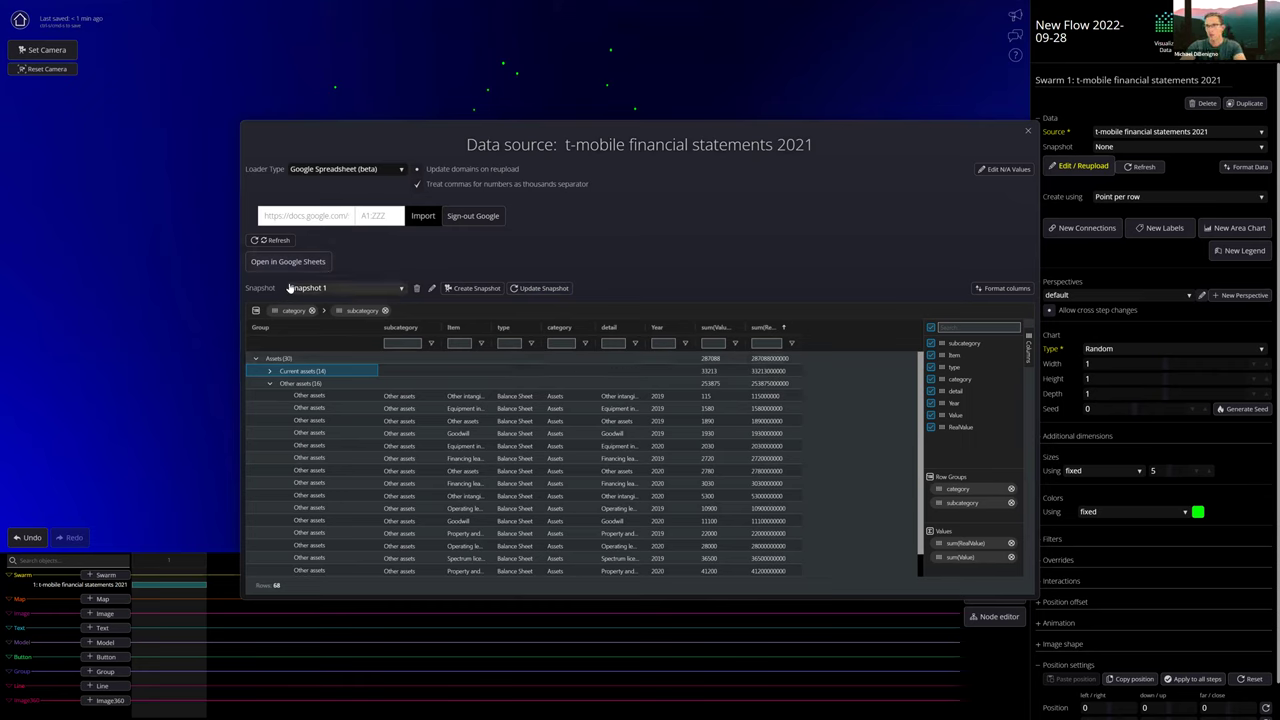
- Close the data source and set the swarm's snapshot to Snapshot 1
left_click(1027, 131)
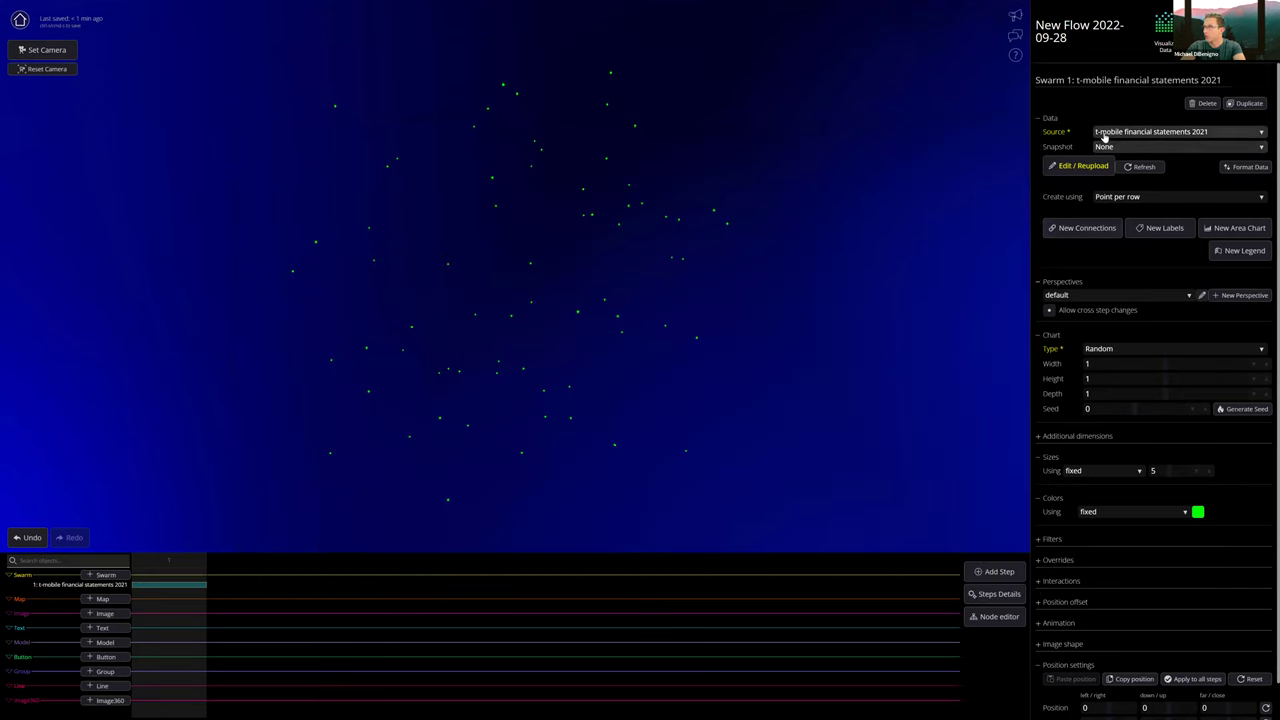
left_click(1115, 149)
left_click(1118, 159)
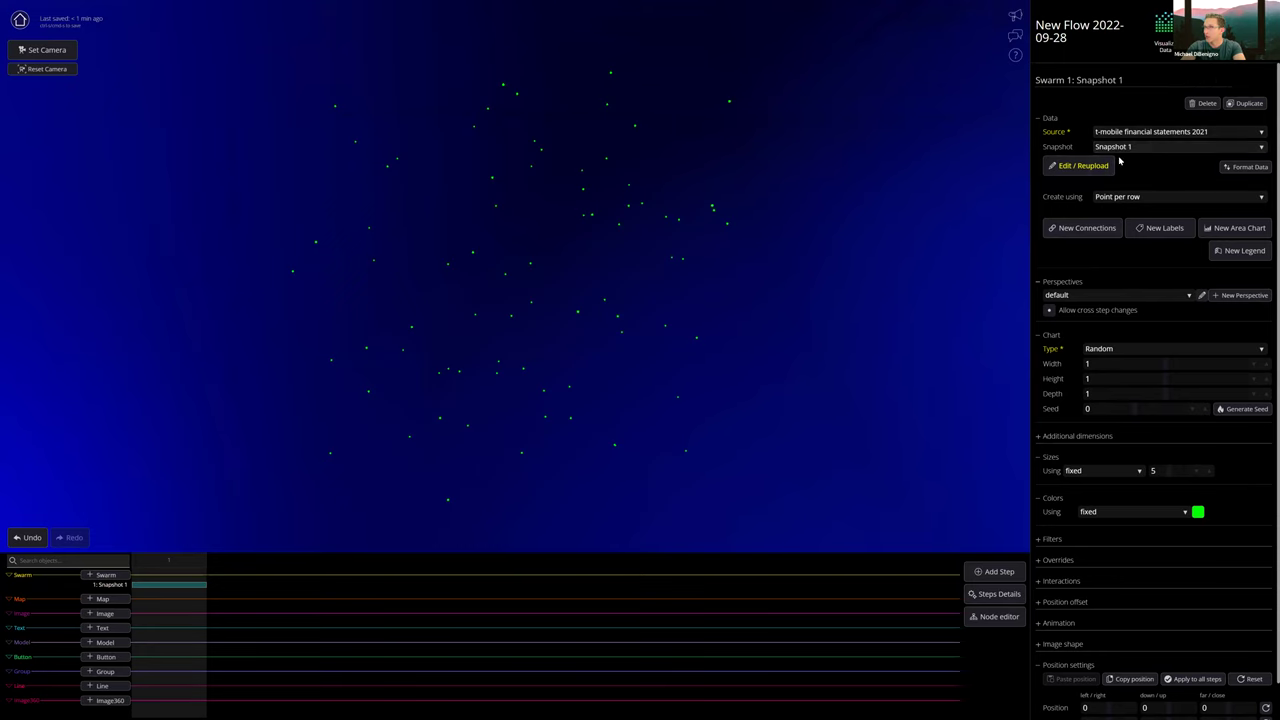
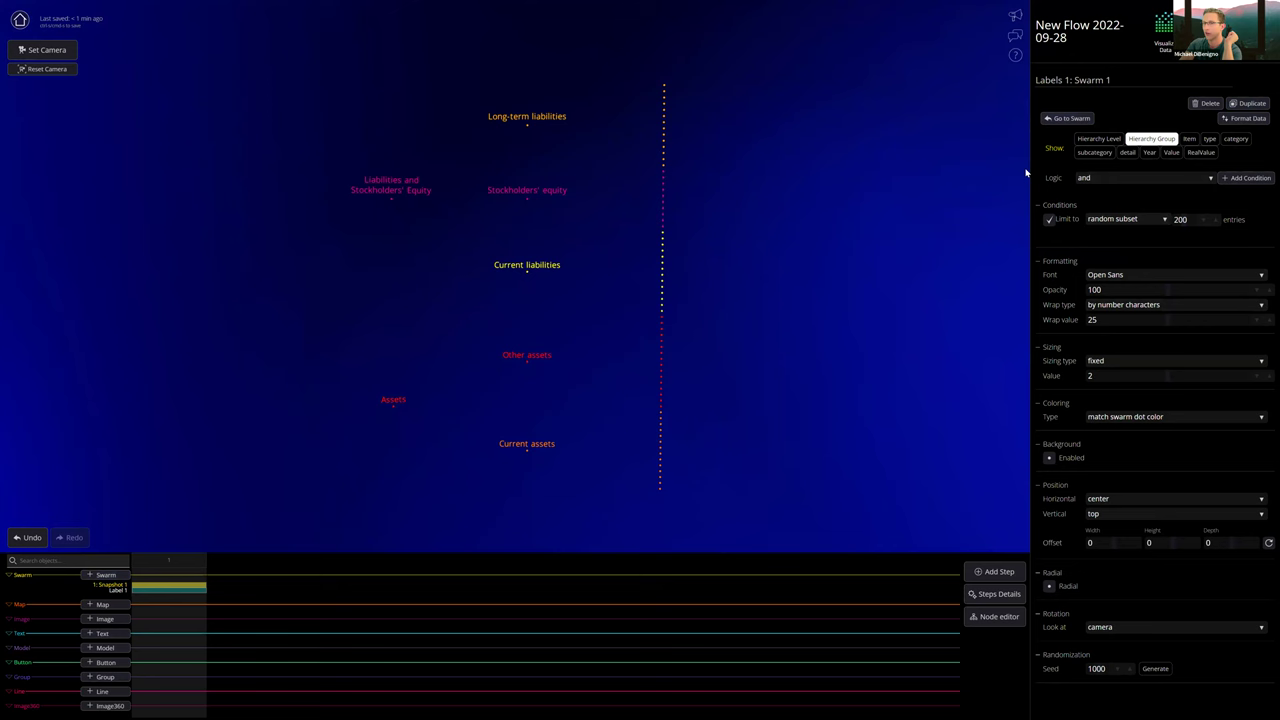
- Add a second set of labels to the swarm showing the Item column, with wrap type no wrap
left_click(1071, 118)
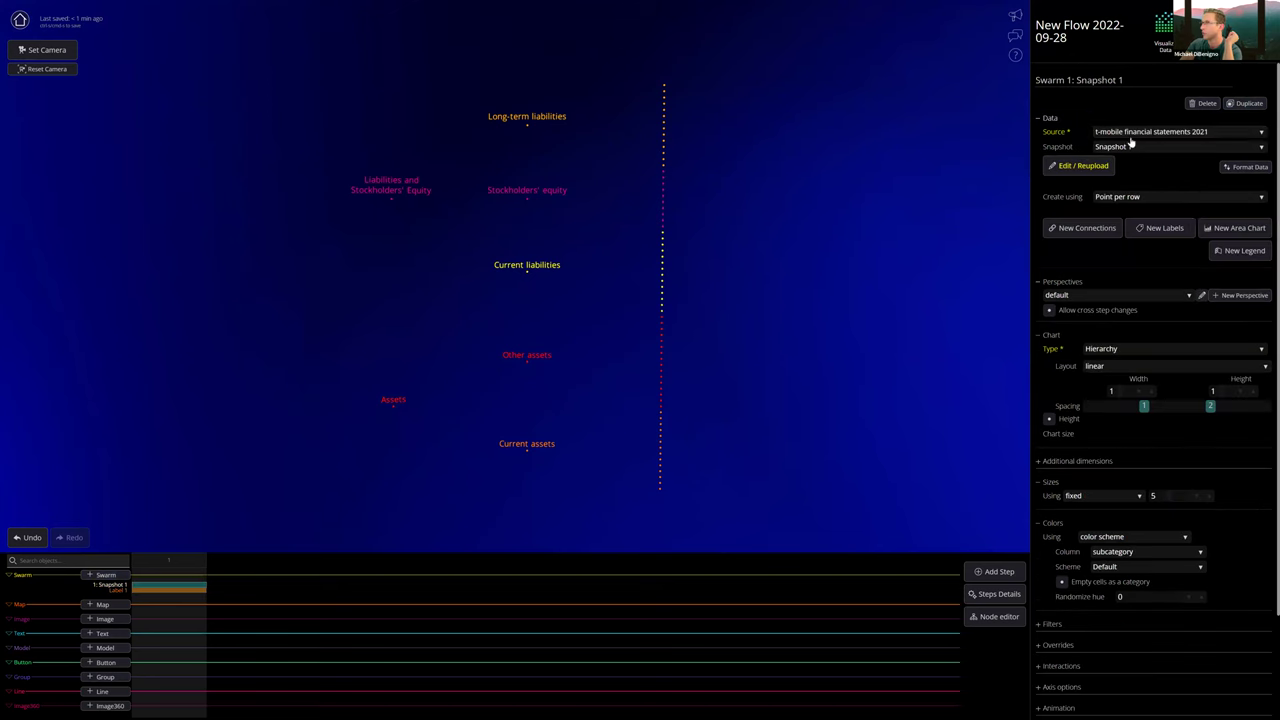
left_click(1158, 228)
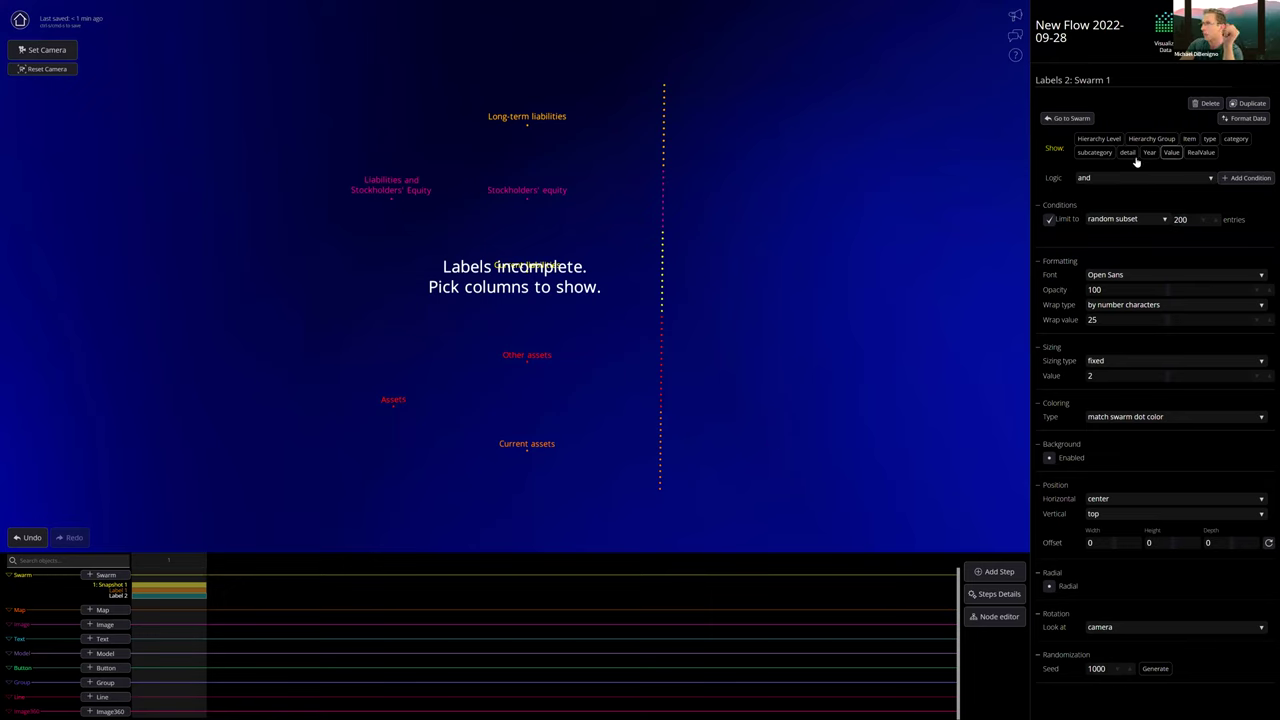
left_click(1190, 139)
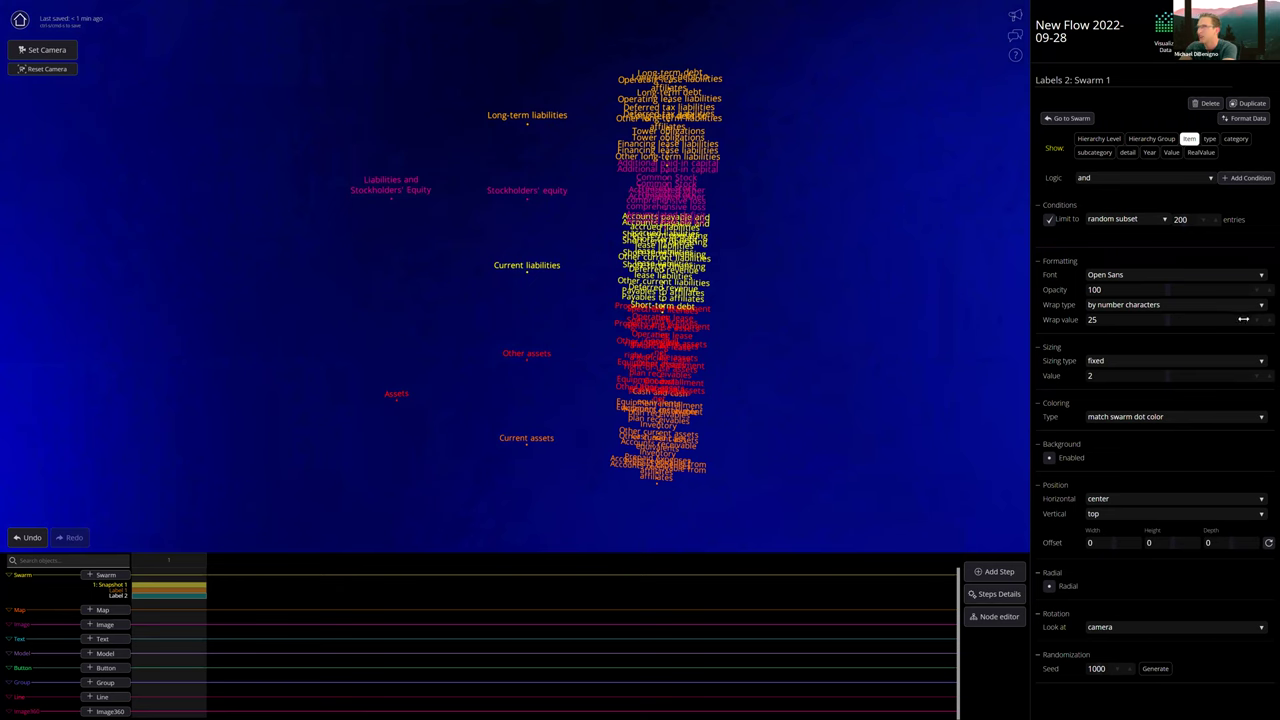
left_click(1128, 305)
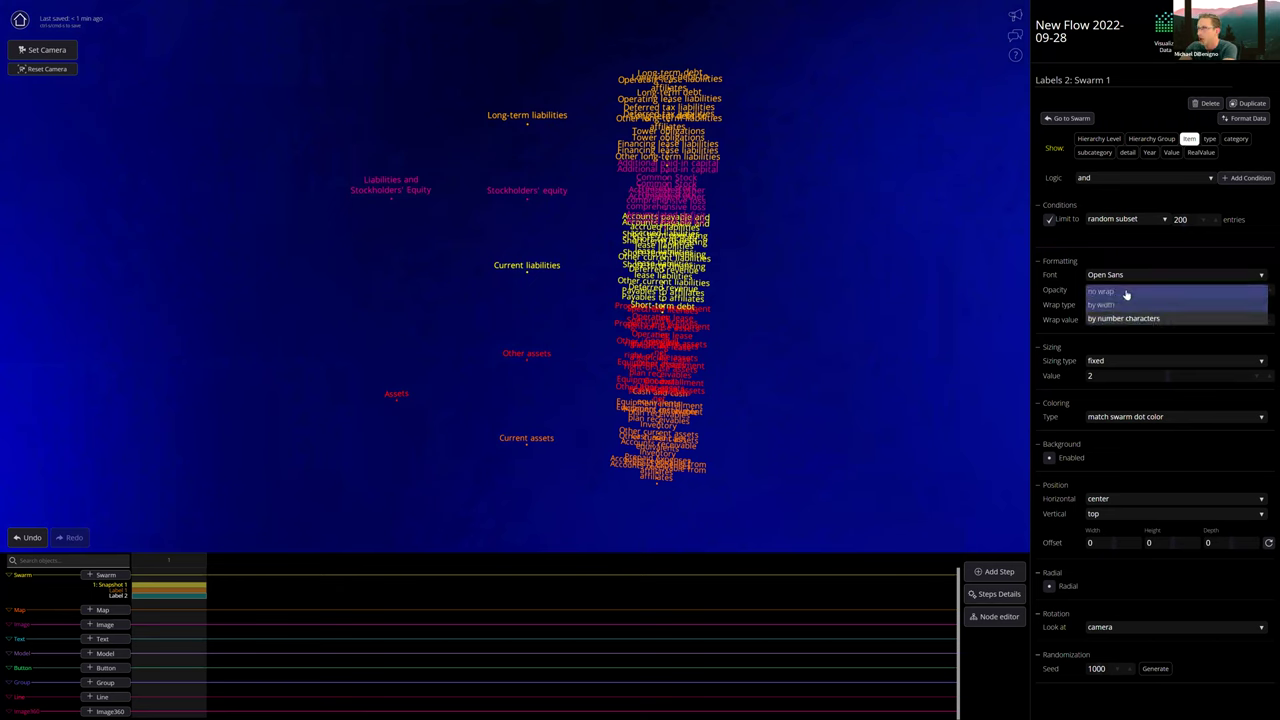
left_click(1120, 292)
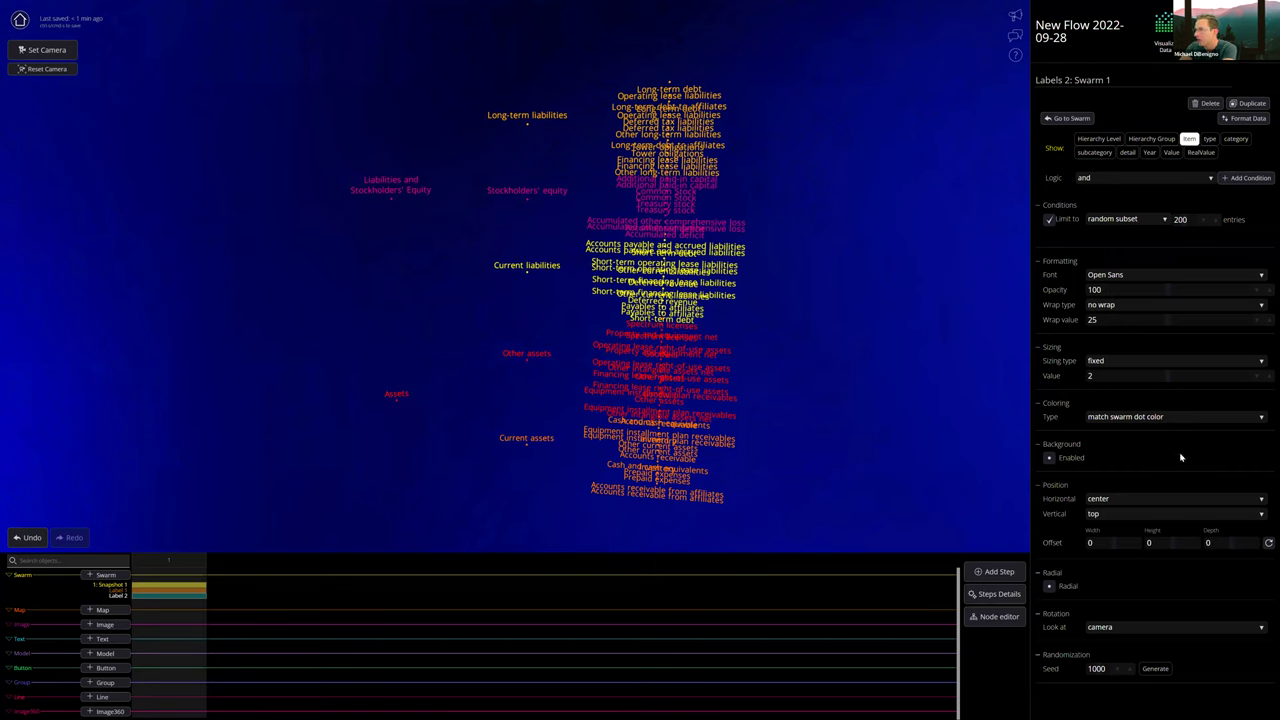
- Position the Item labels with horizontal alignment left and vertical alignment center
left_click(1119, 500)
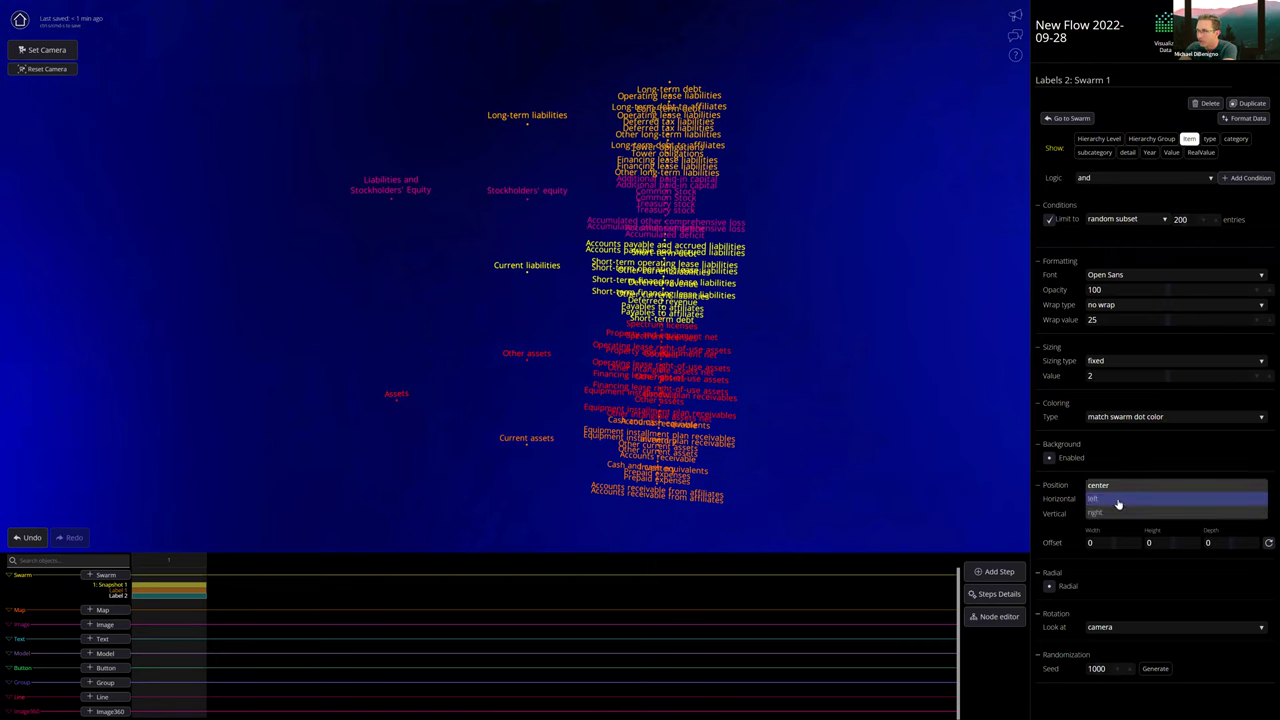
left_click(1119, 500)
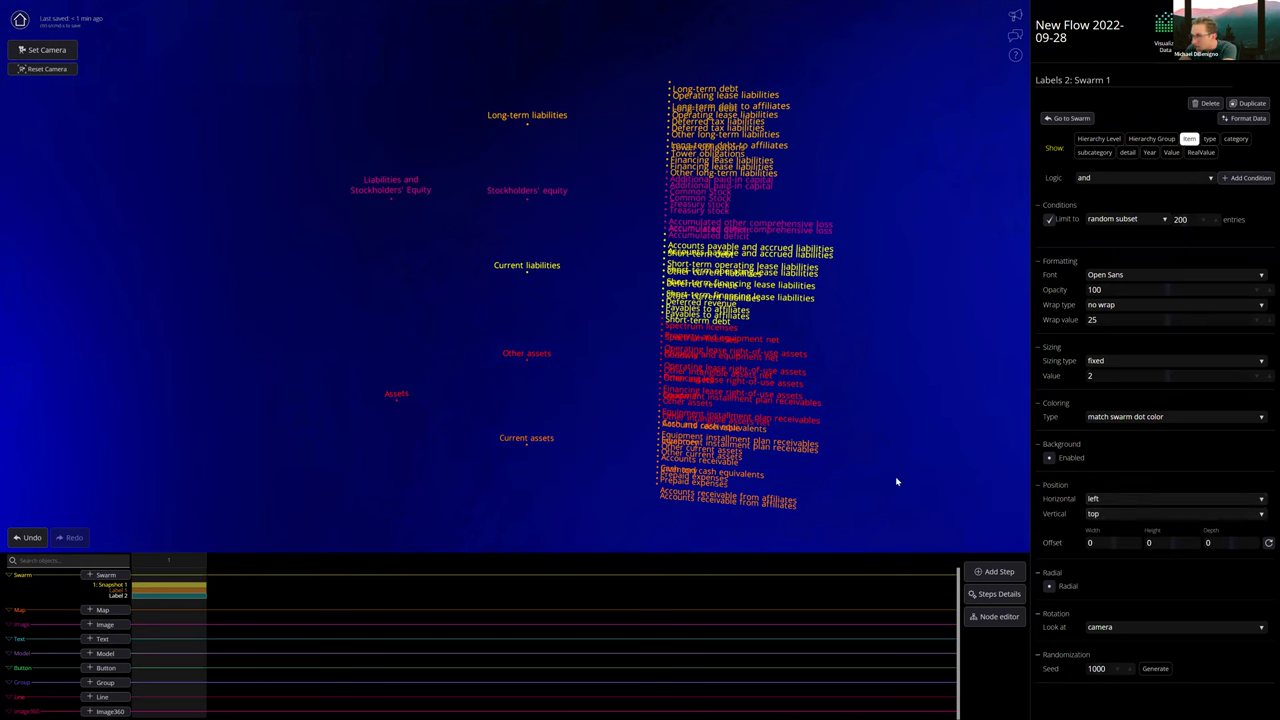
left_click(1100, 514)
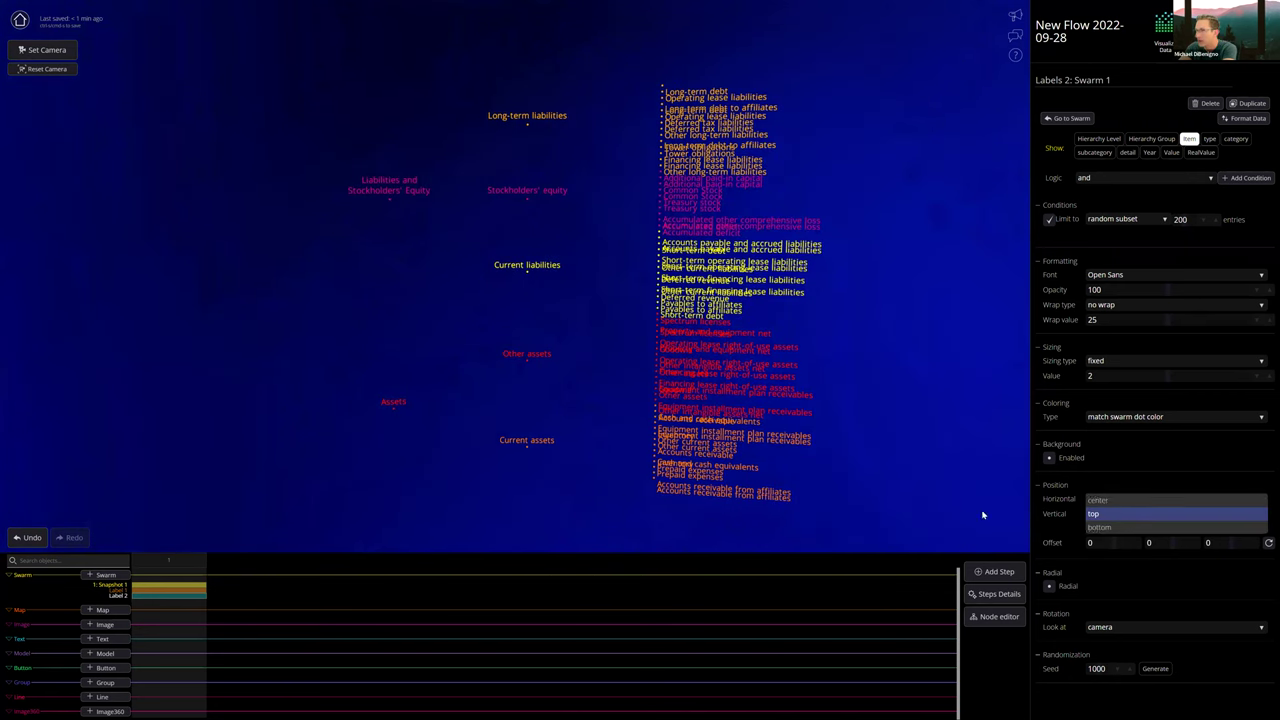
left_click(1098, 499)
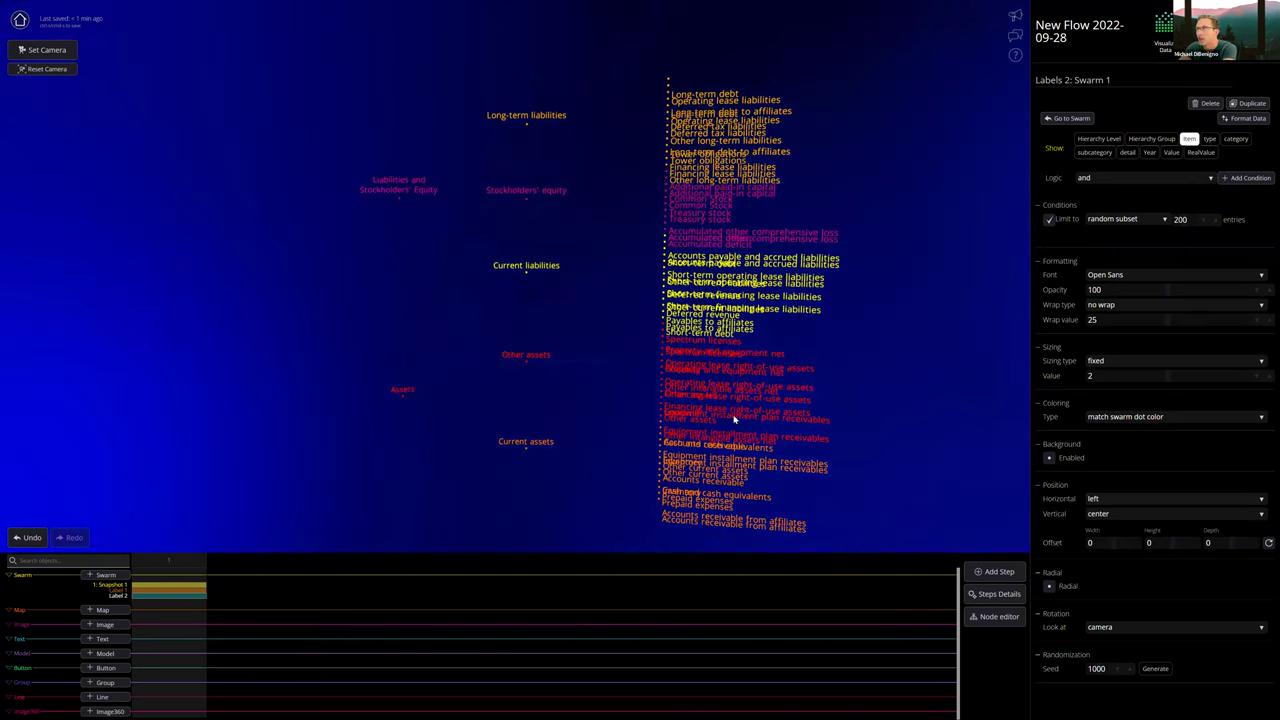
left_click_drag(733, 420, 834, 423)
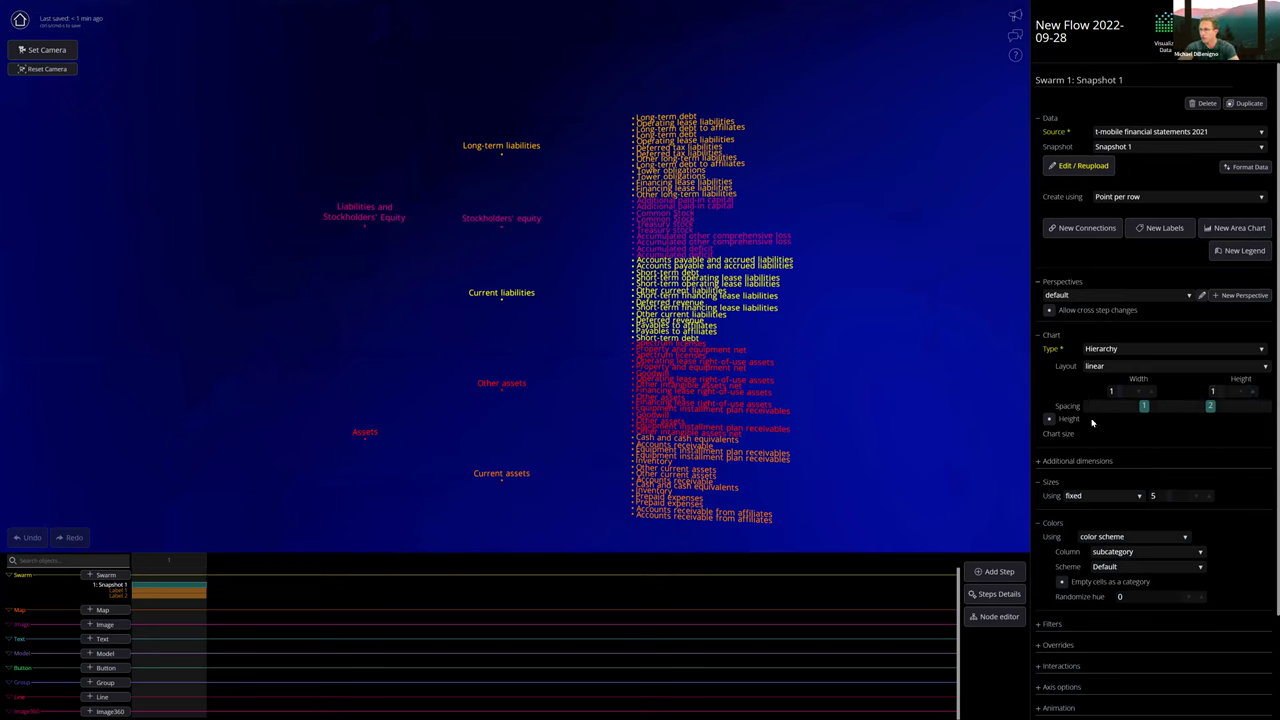
- Set the hierarchy chart's width to 0.9 and height to 1.1, and shift both level spacing markers toward lower values
left_click(1138, 391)
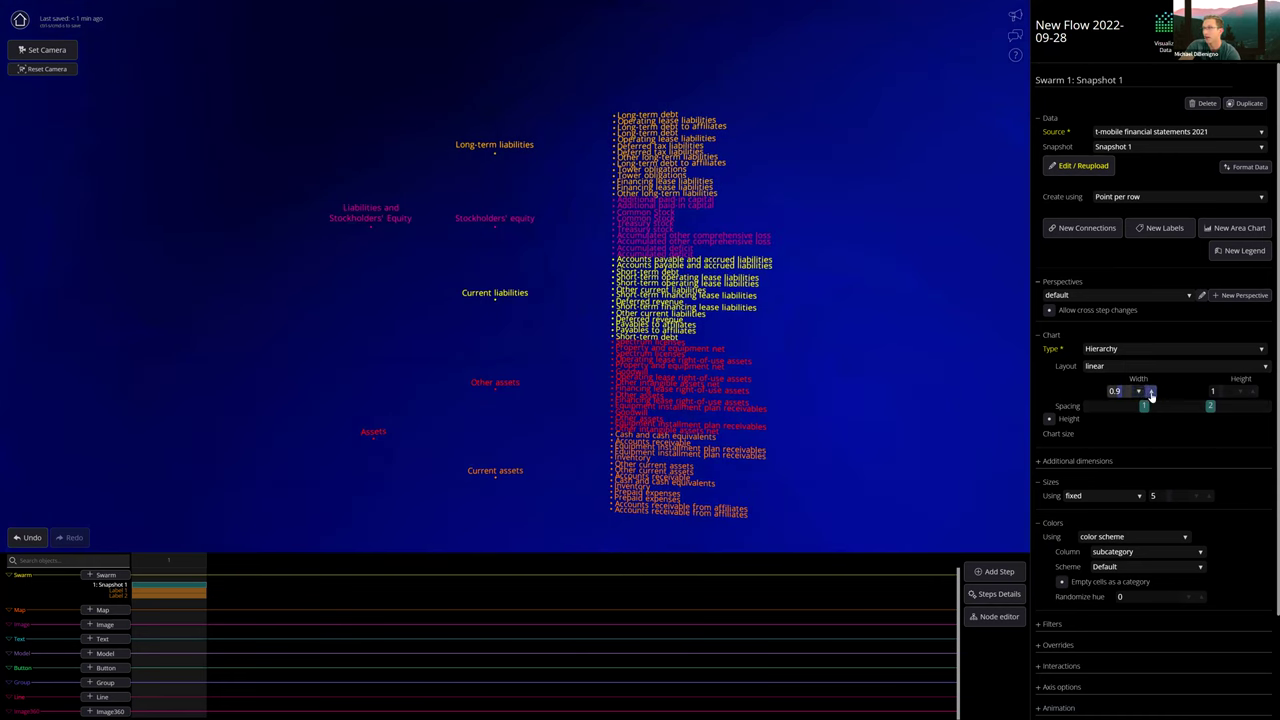
left_click(1251, 391)
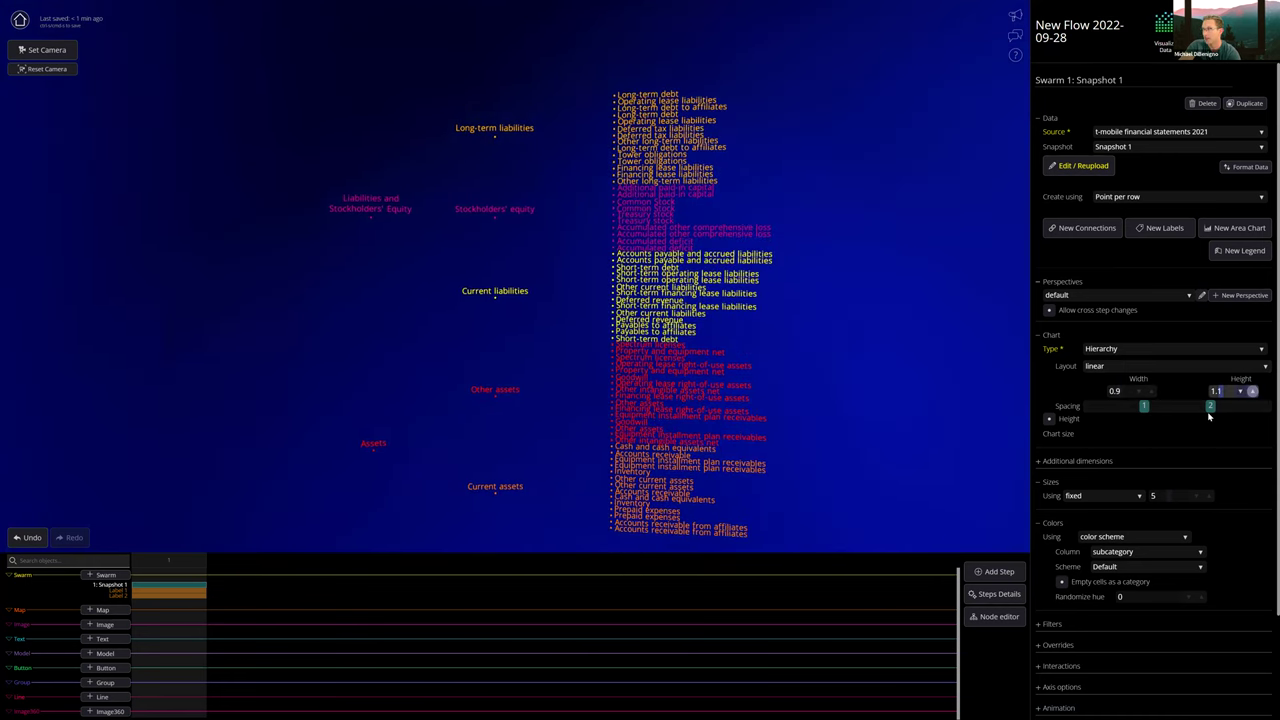
left_click_drag(1143, 406, 1107, 409)
left_click(1190, 406)
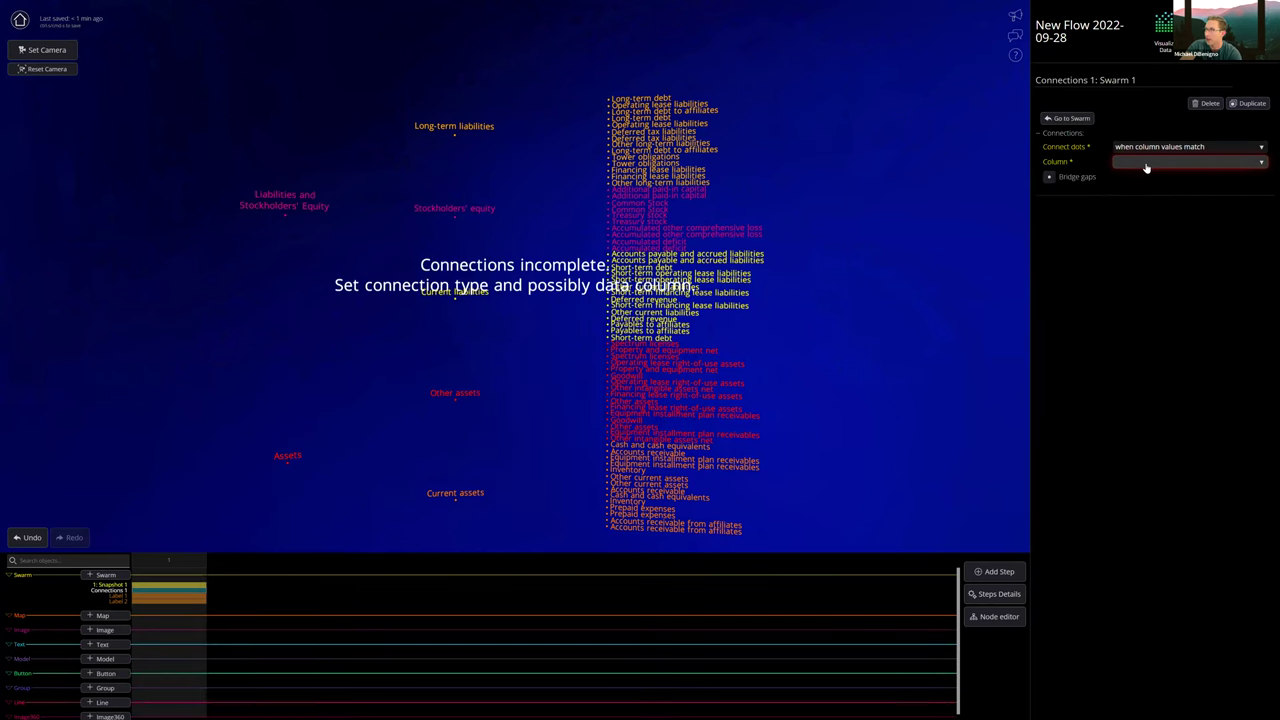
- Set the swarm's new connections to connect dots based on hierarchy level
left_click(1146, 165)
left_click(1148, 214)
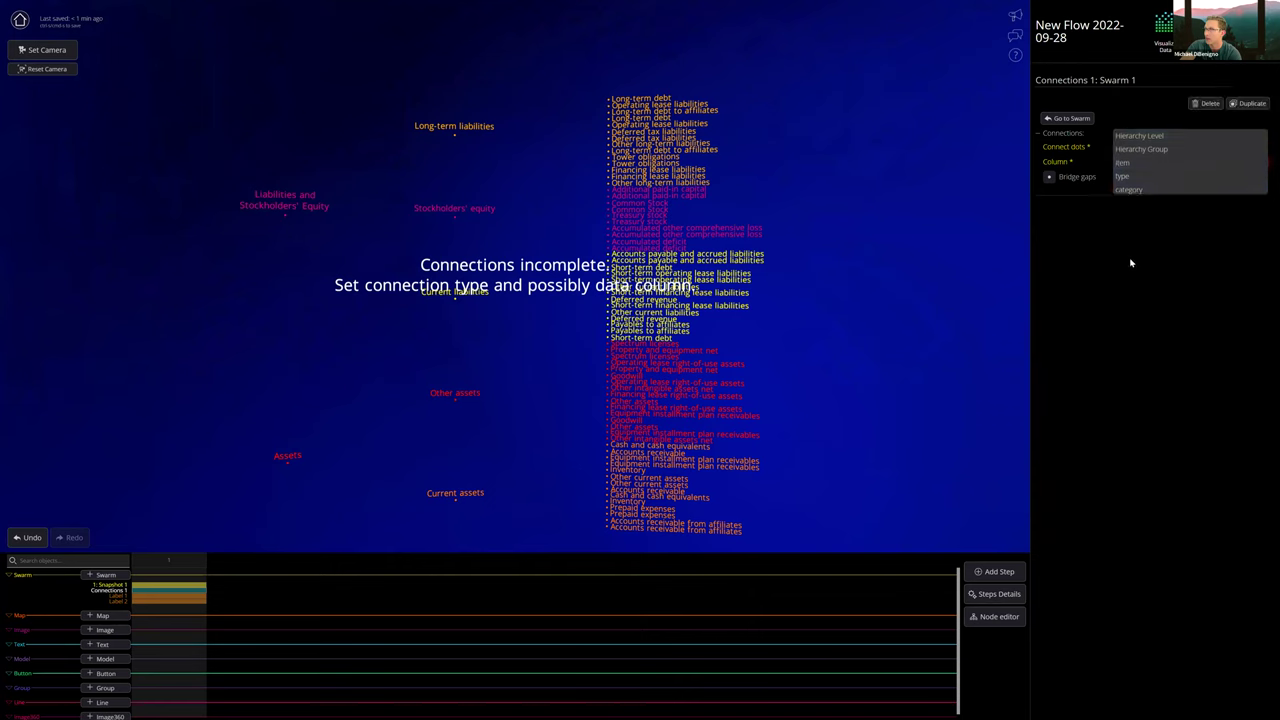
left_click(1120, 146)
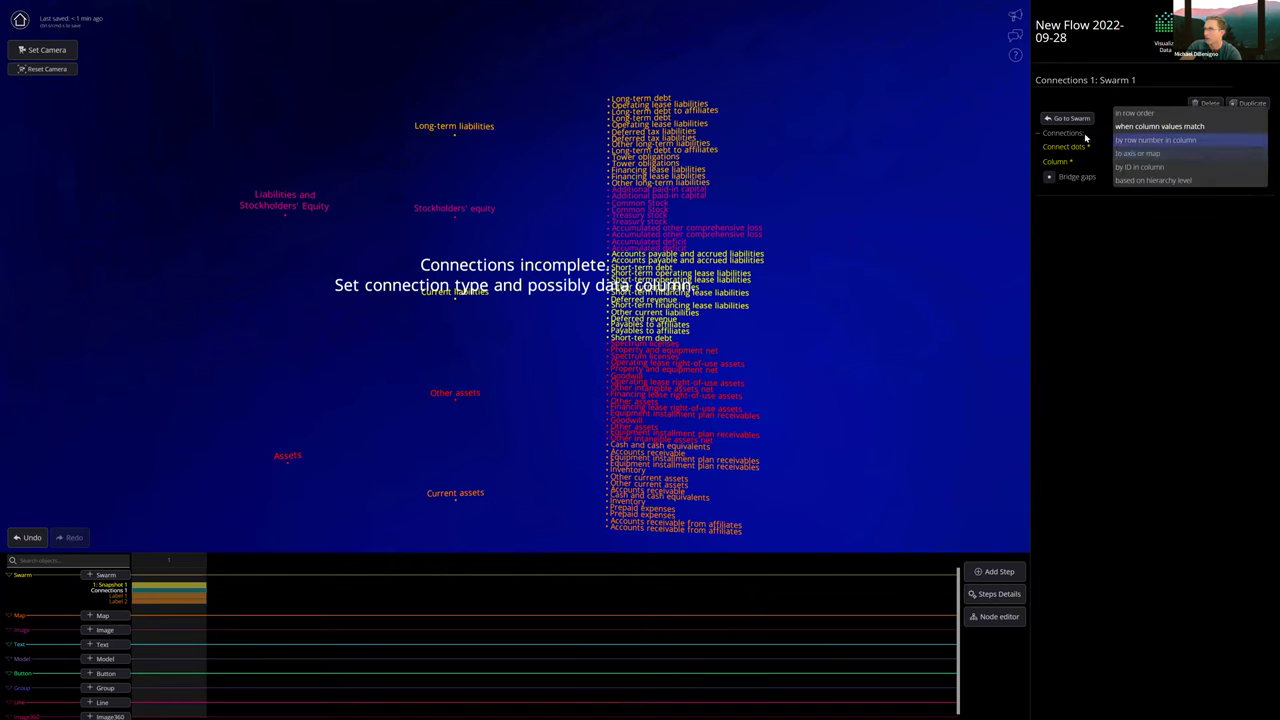
left_click(1152, 181)
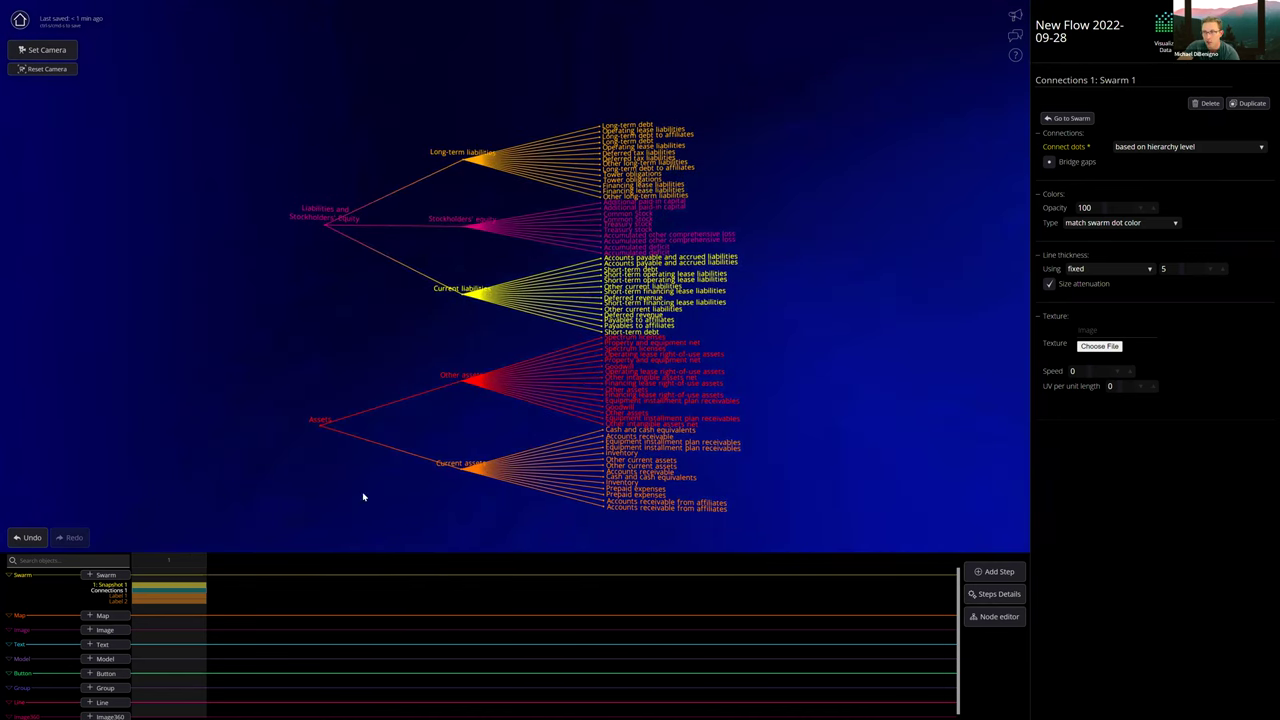
- Give the Hierarchy Group labels a depth offset of 0.050 and enable their background
left_click(166, 596)
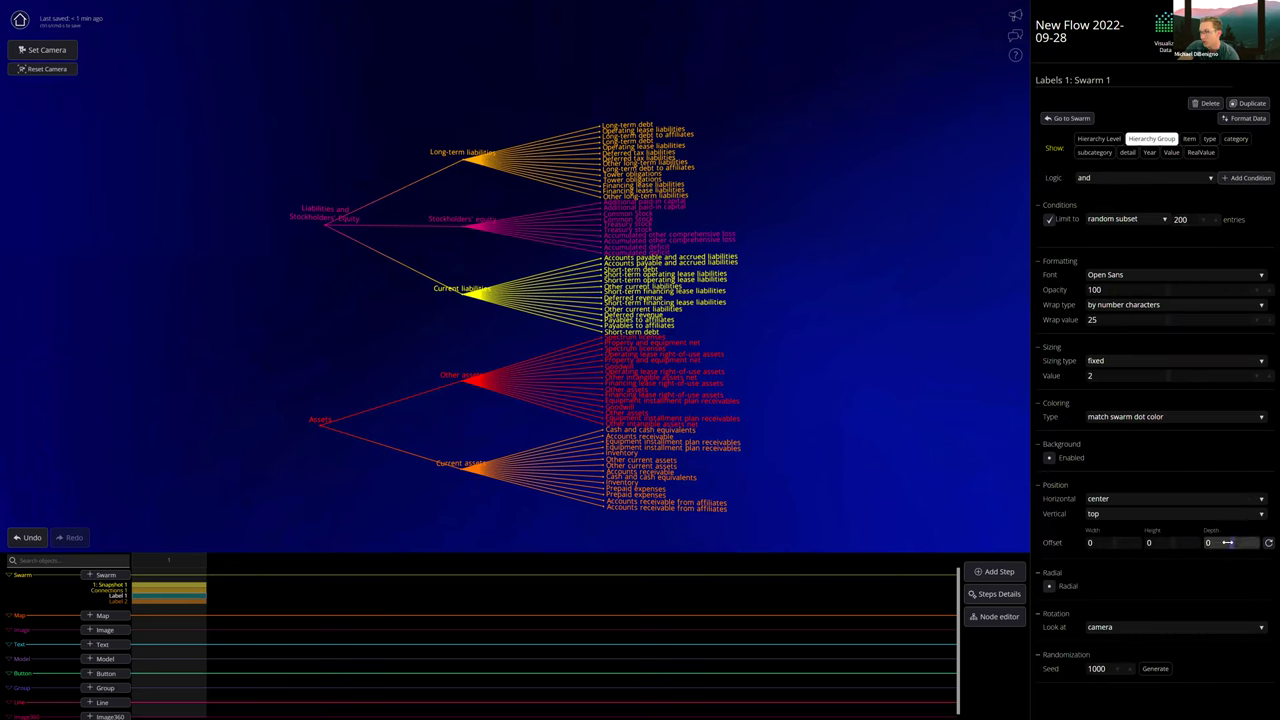
left_click_drag(1227, 542, 1240, 542)
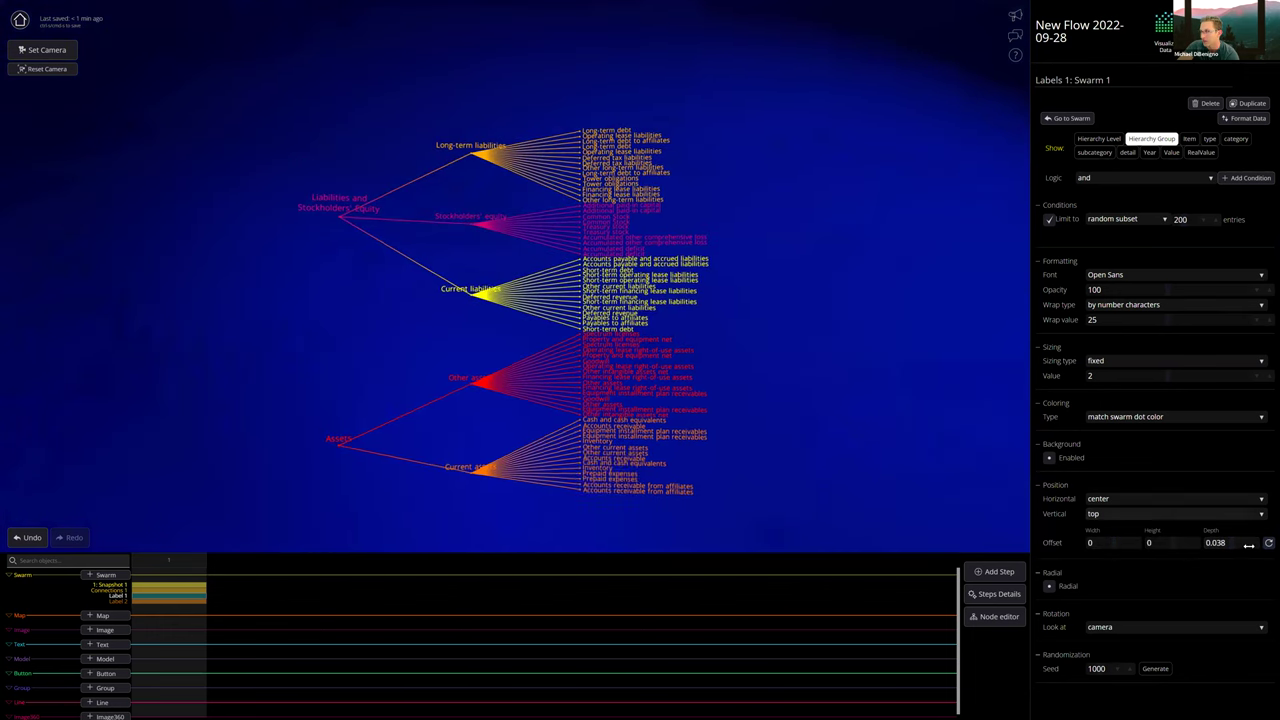
left_click(1048, 457)
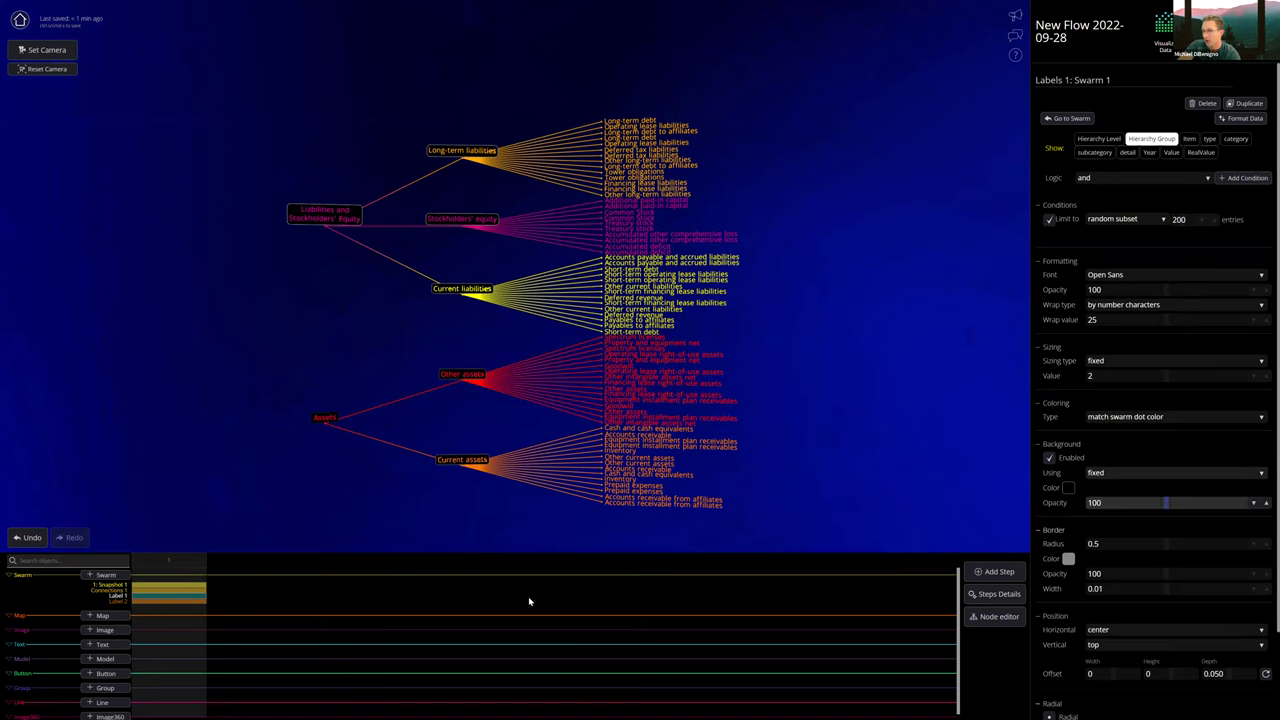
- Select Swarm 1 and add a new step as a duplicate of the current one
left_click(180, 590)
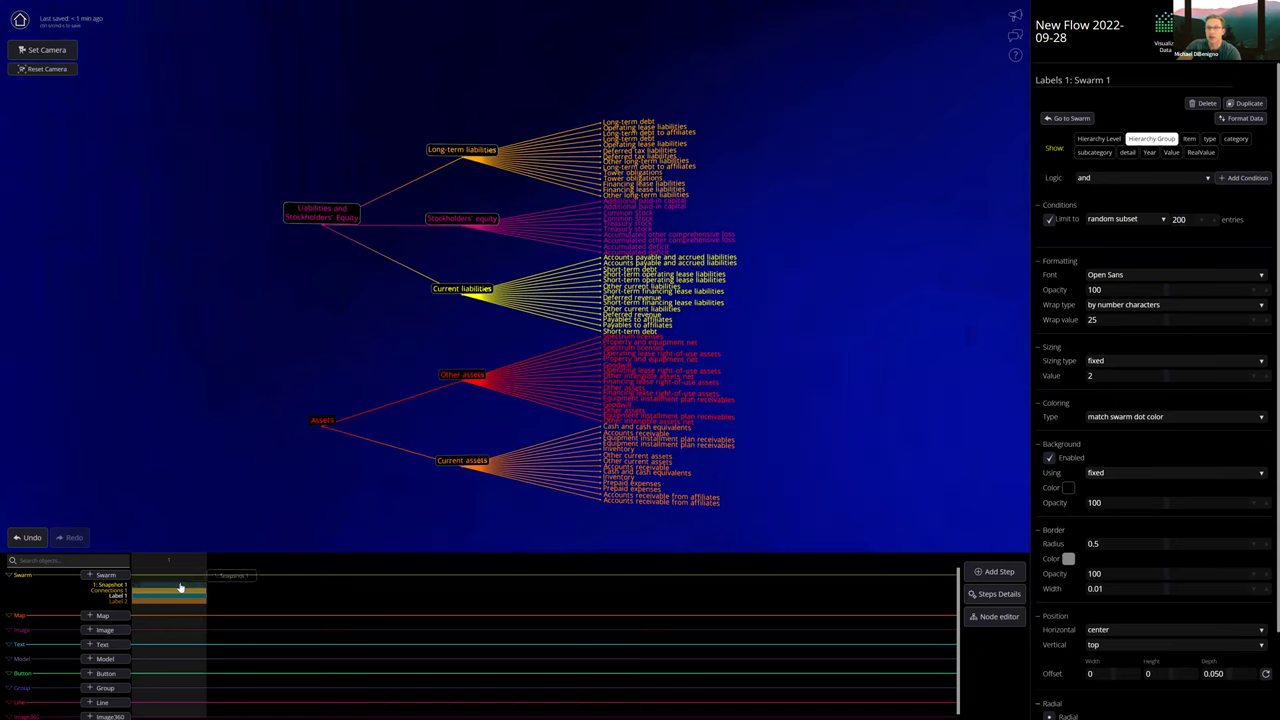
left_click(995, 571)
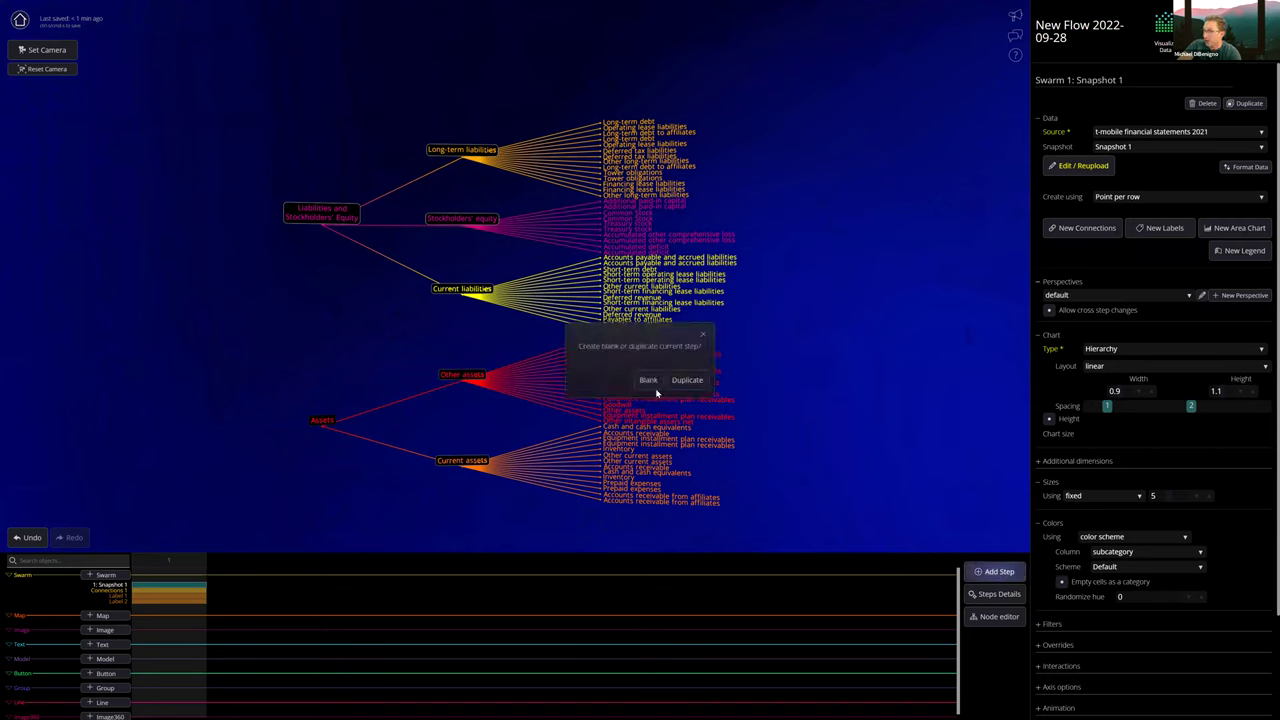
left_click(687, 380)
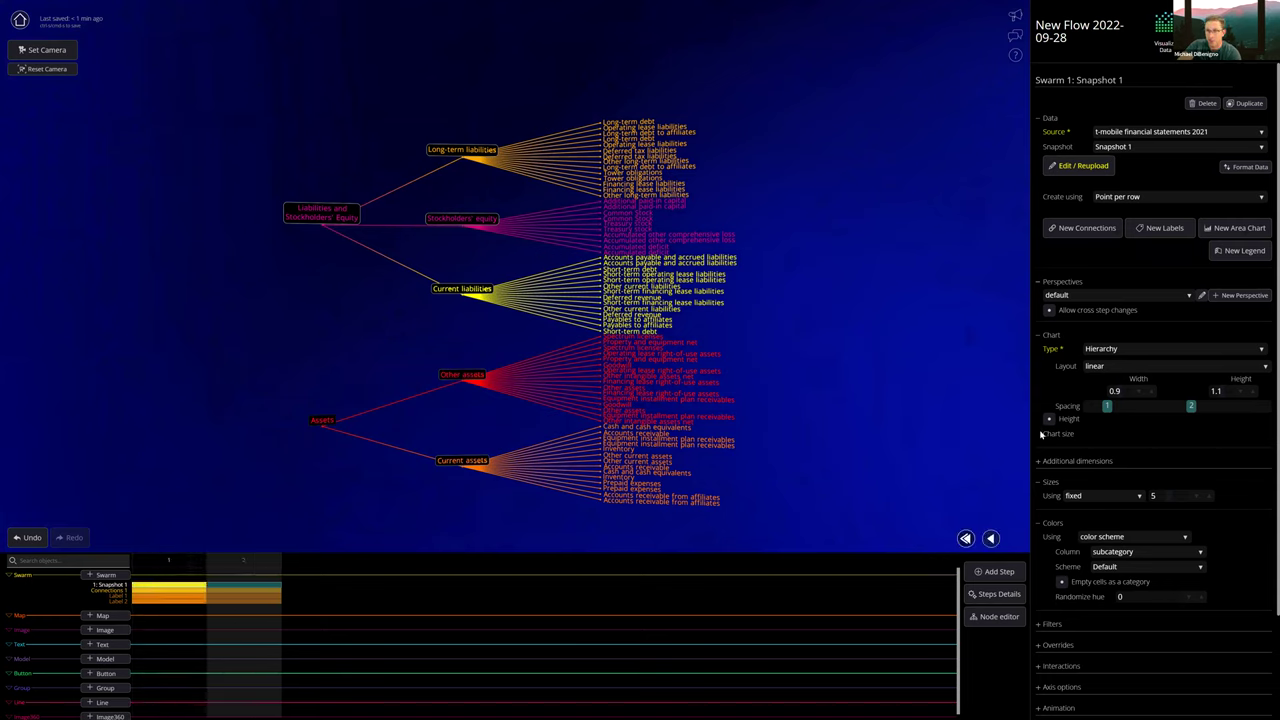
- Enable height on the second step's hierarchy chart and base it on the Value column
scroll(1150, 360, "down", 2)
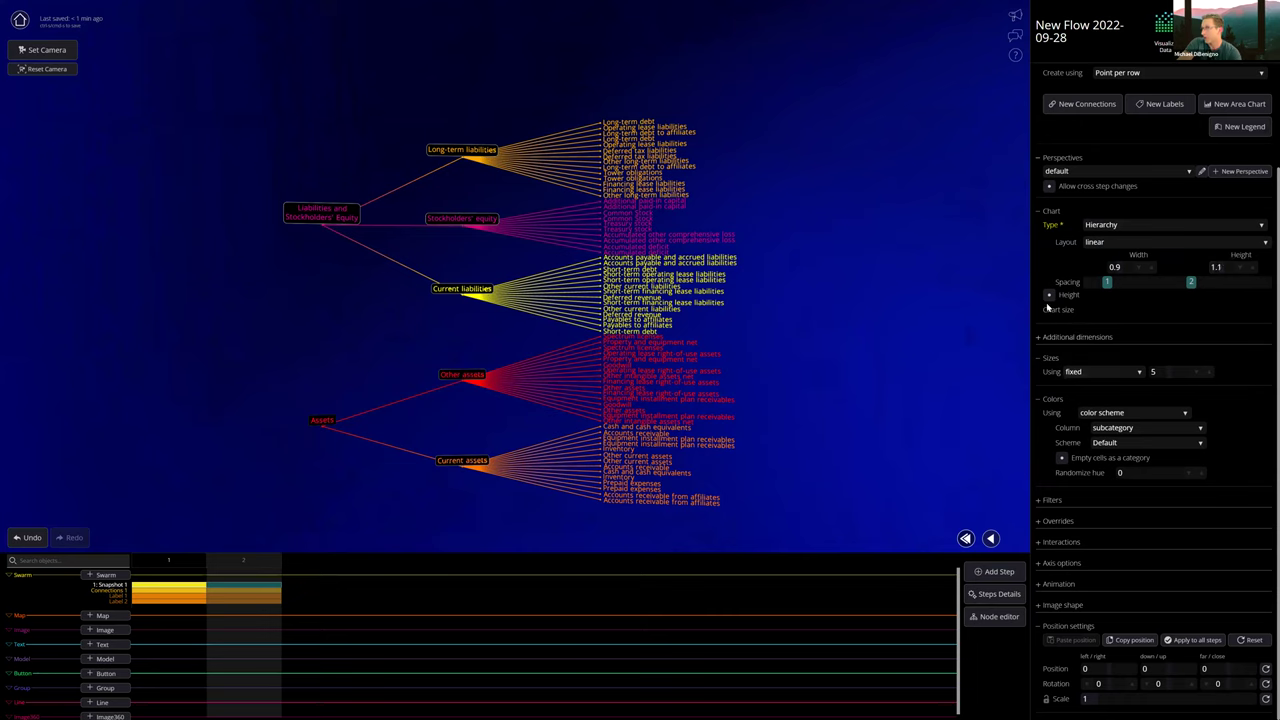
left_click(1049, 295)
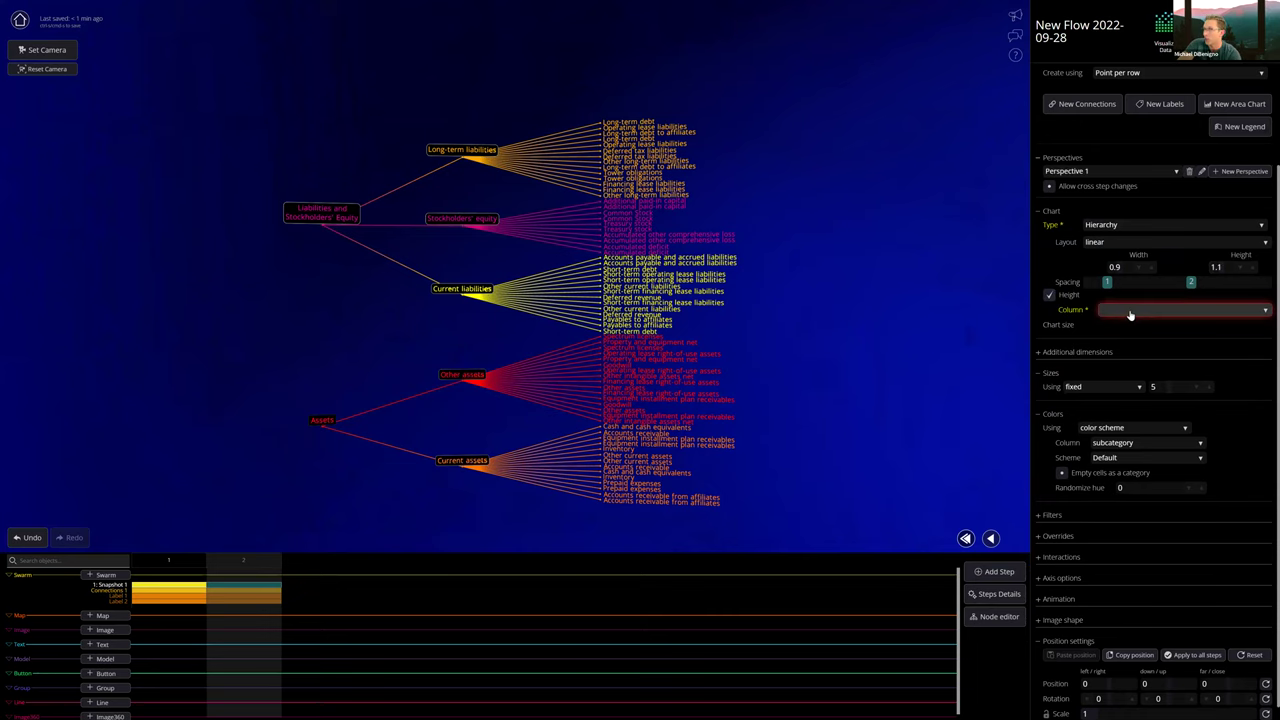
left_click(1130, 312)
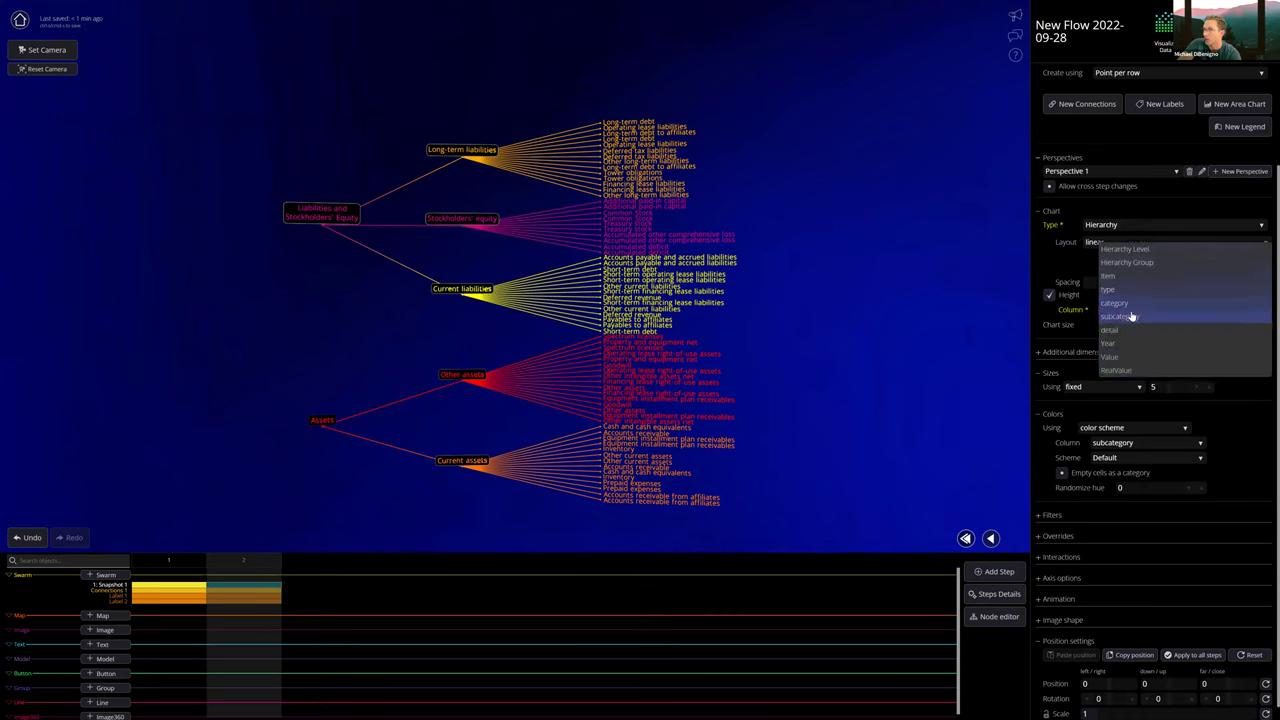
left_click(1133, 372)
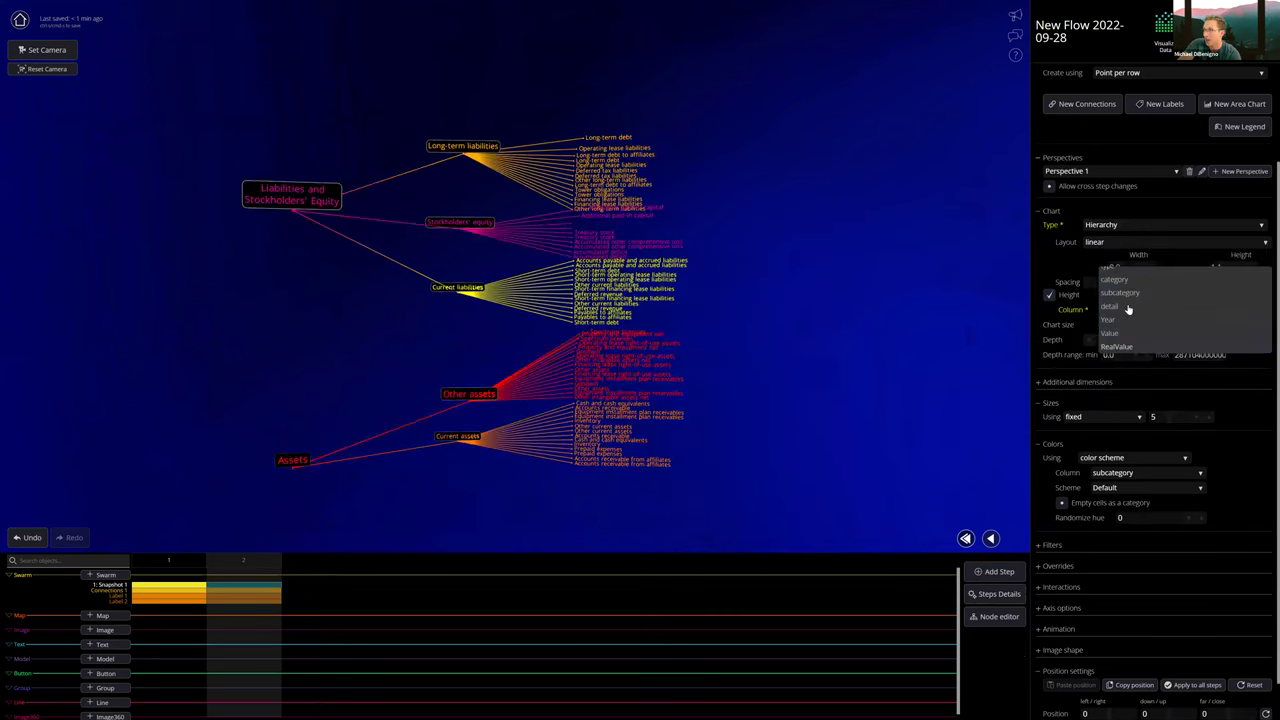
left_click(1122, 358)
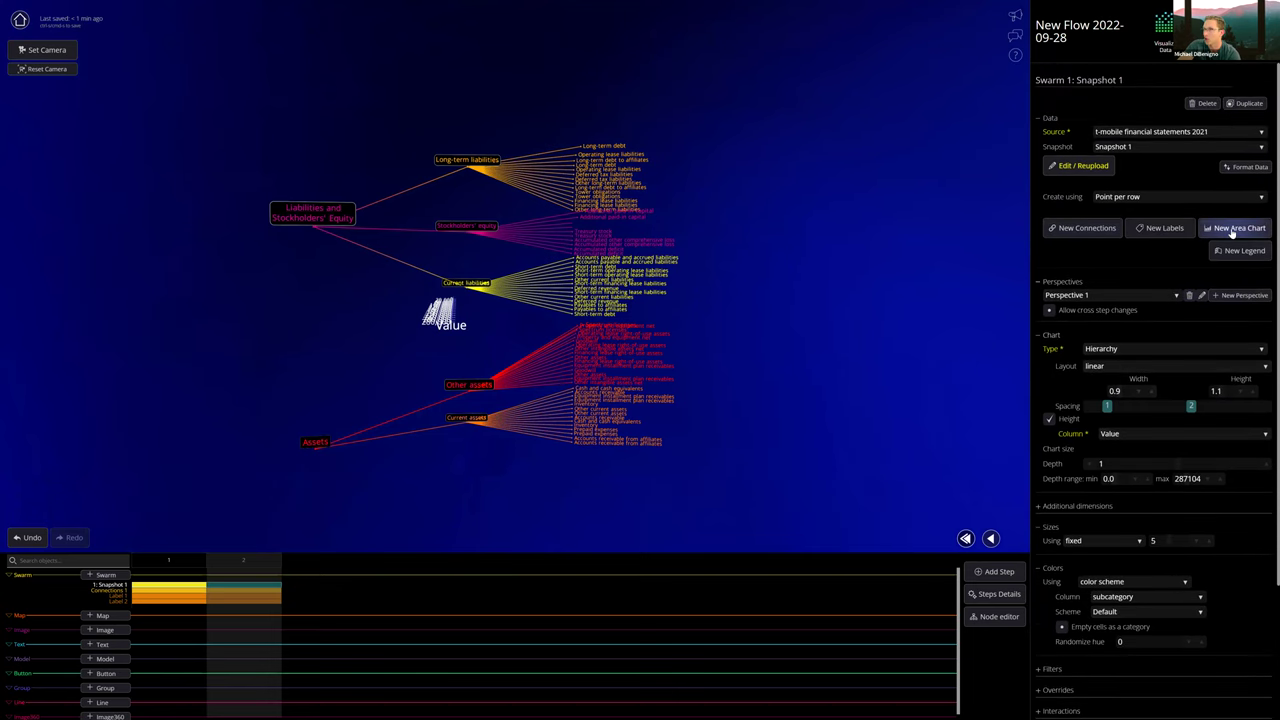
- Add an area chart to the swarm that connects dots by hierarchy
left_click(1233, 229)
left_click(1139, 161)
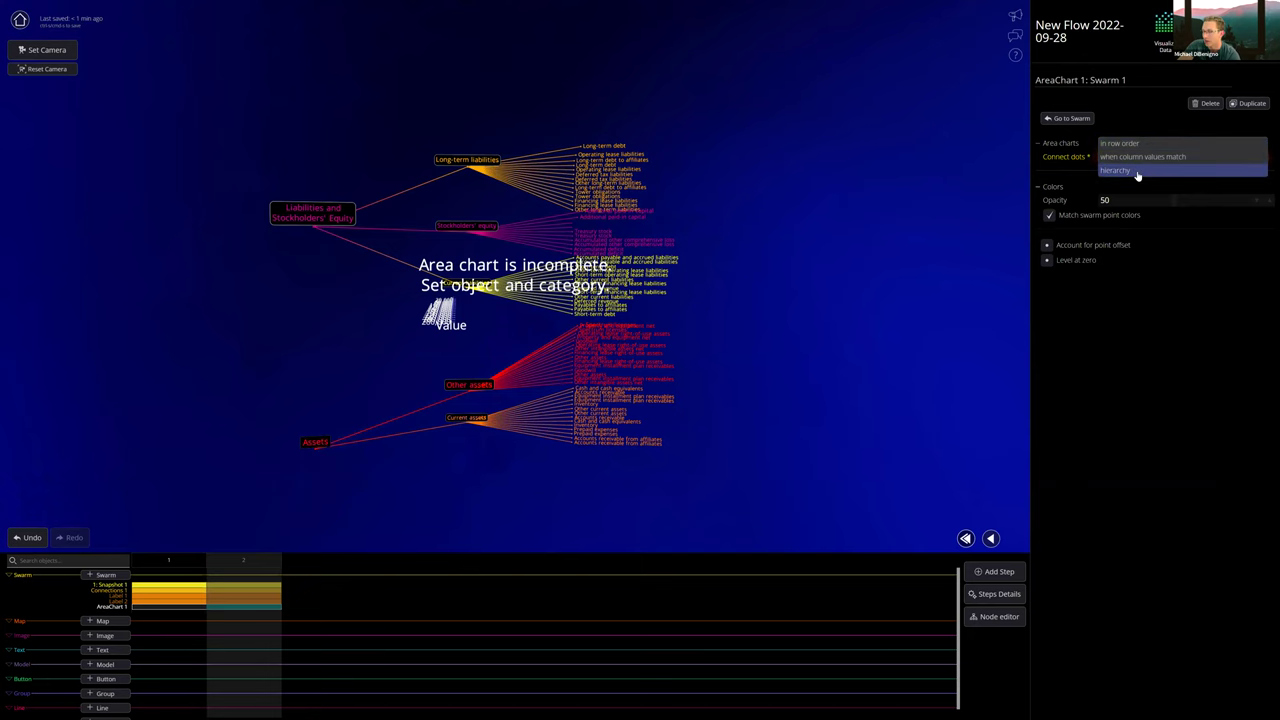
left_click(1138, 171)
left_click_drag(724, 421, 457, 471)
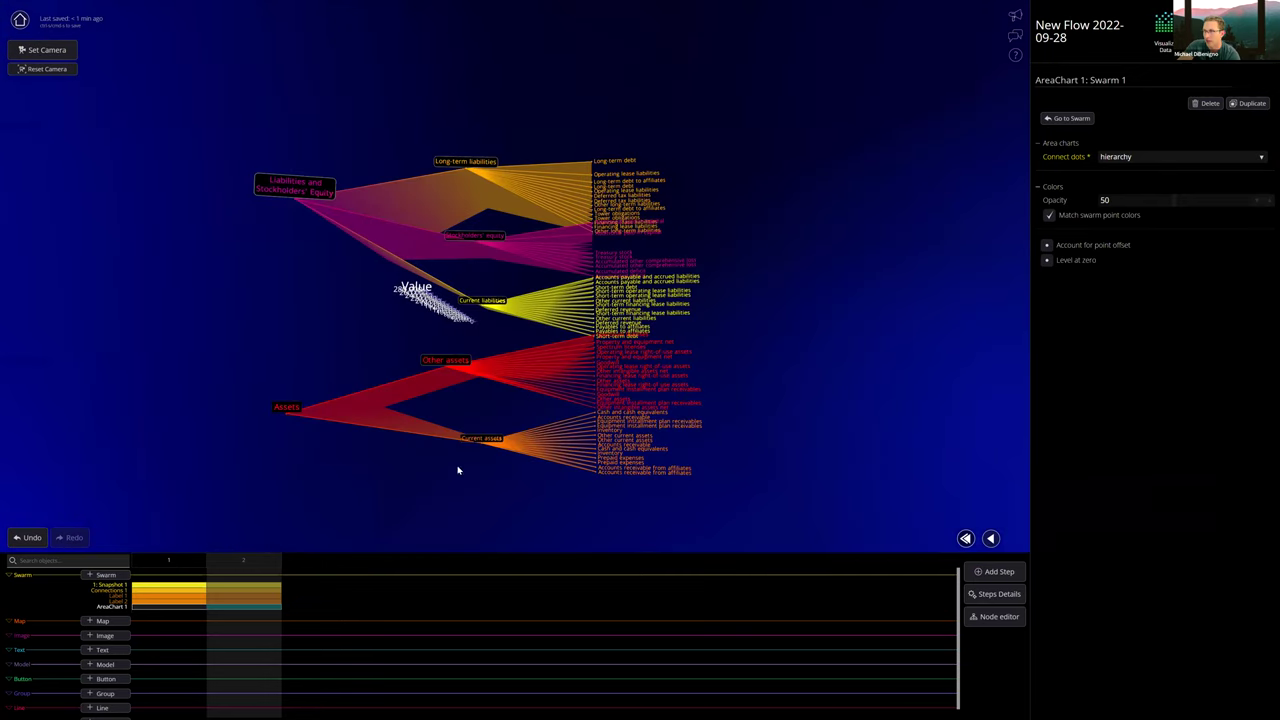
left_click_drag(761, 335, 277, 324)
left_click_drag(474, 499, 354, 502)
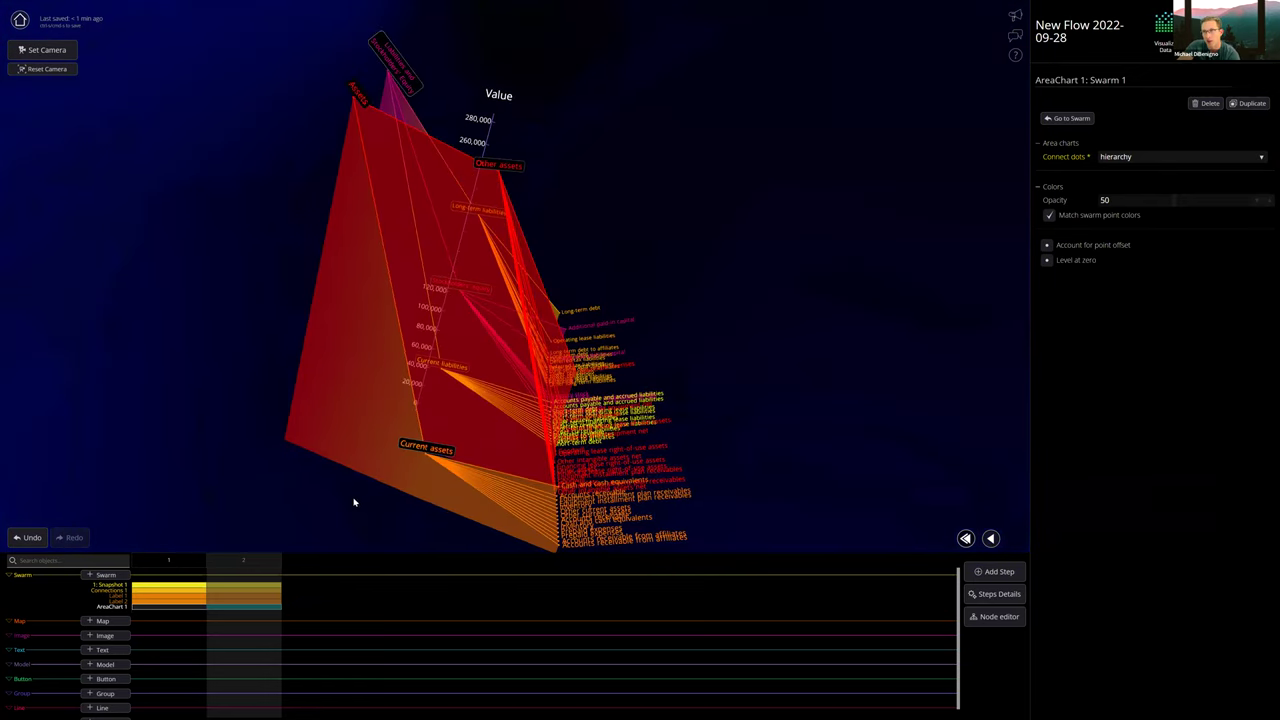
left_click_drag(638, 545, 430, 470)
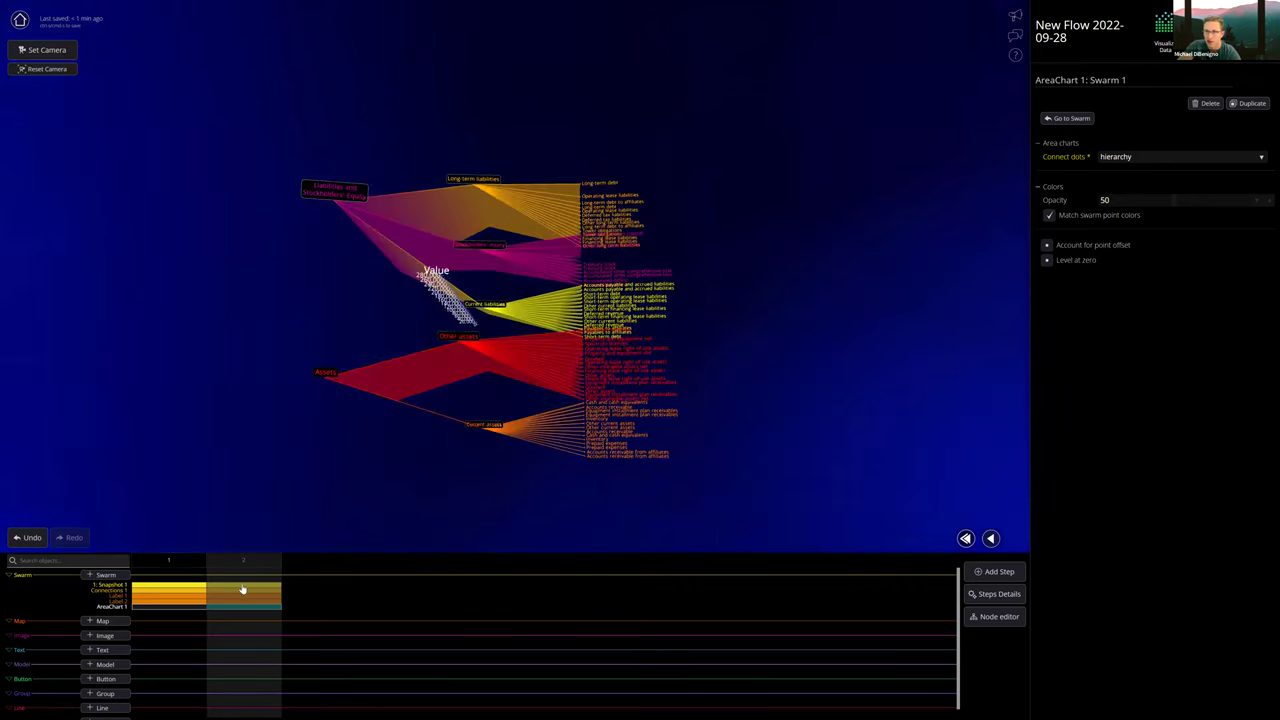
- Set the chart size depth of Swarm 1 to 0.25 in the second step
left_click(242, 590)
left_click(1122, 464)
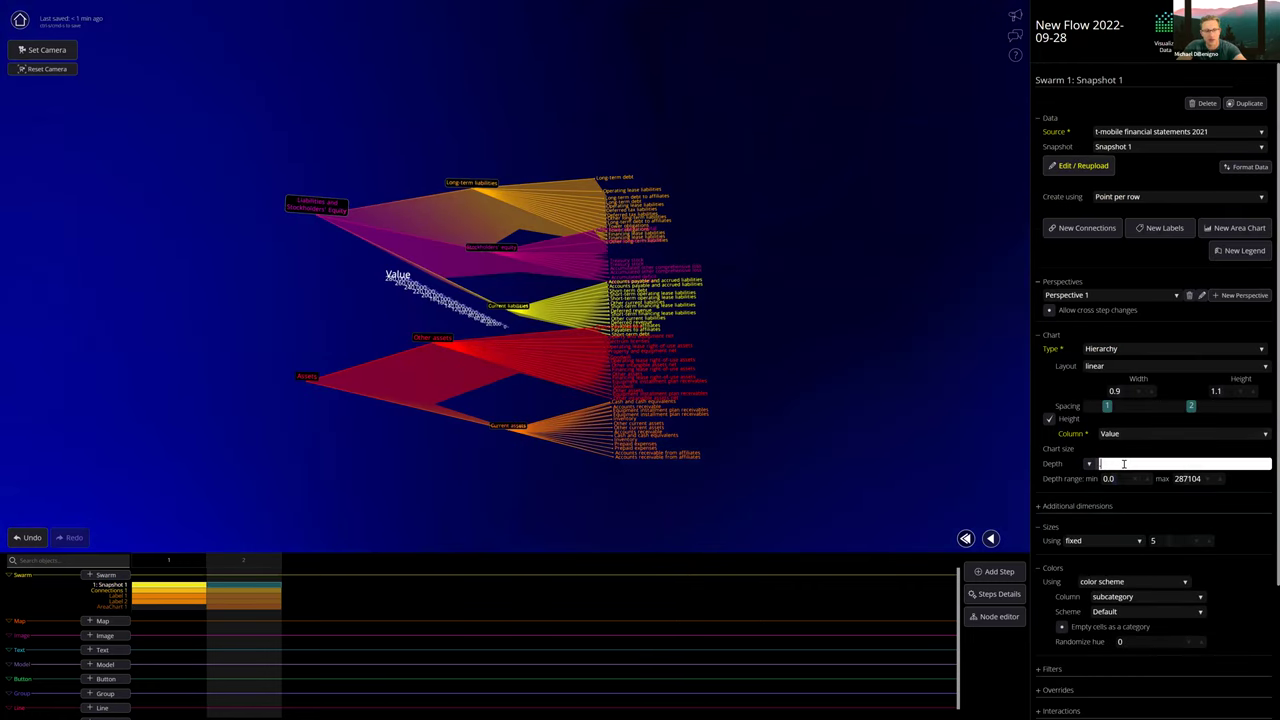
type("0.25")
key("Return")
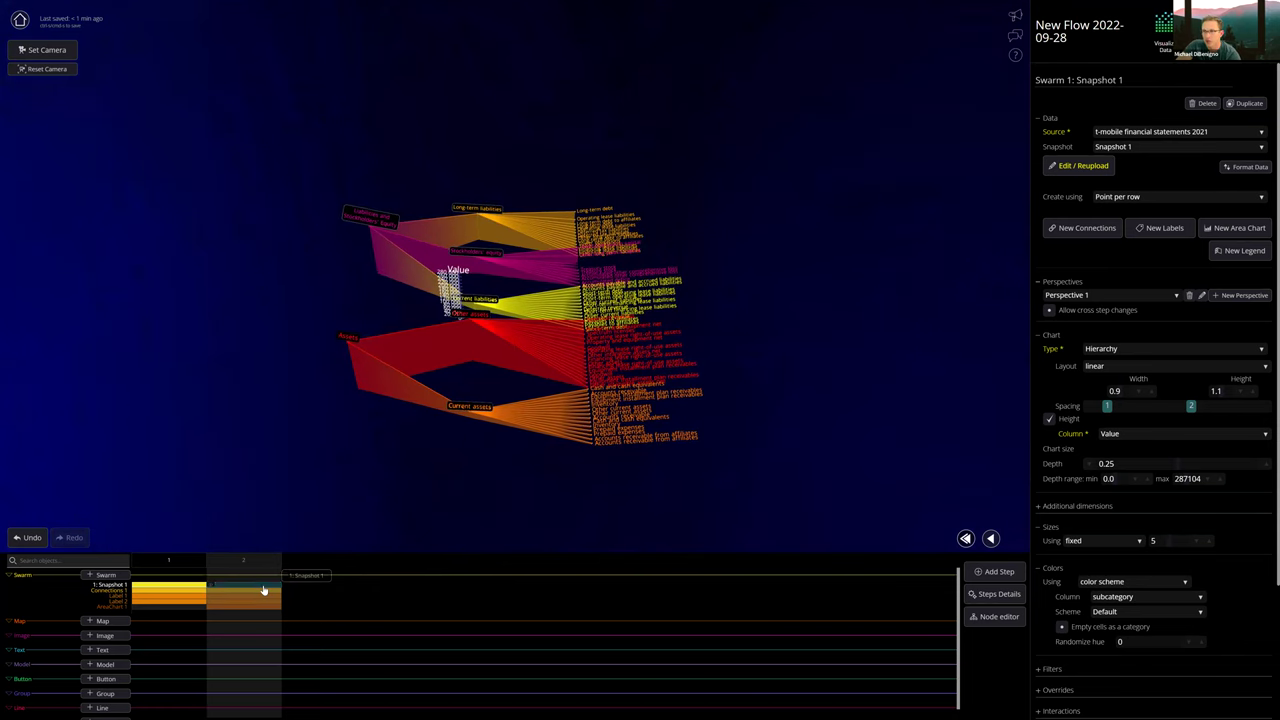
- Try a left/right rotation of -45 on the swarm
scroll(1257, 606, "down", 3)
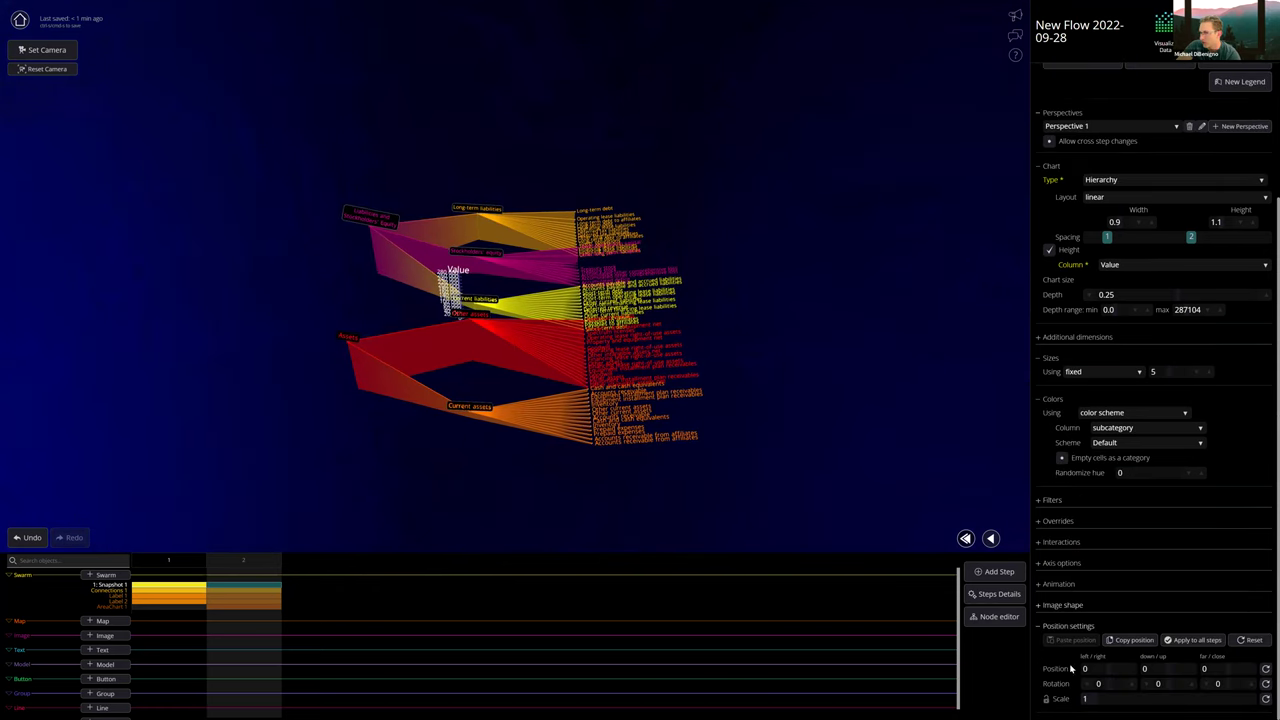
left_click(1110, 683)
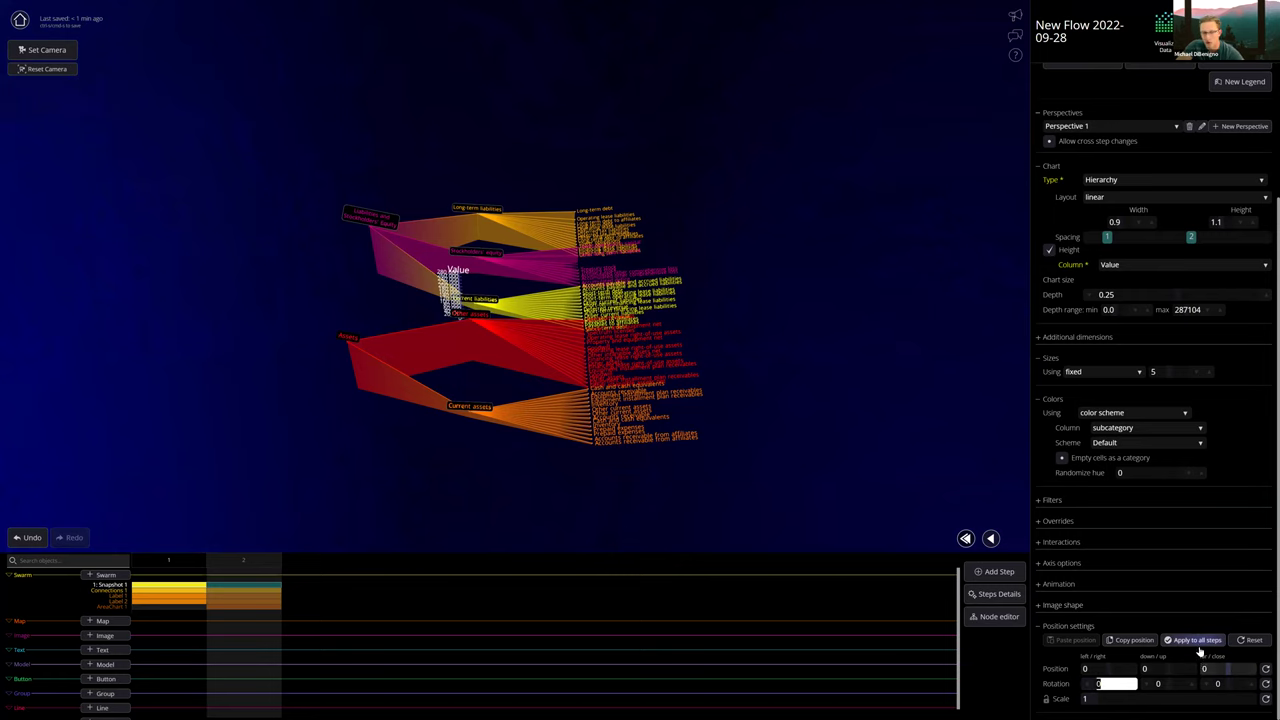
type("-45")
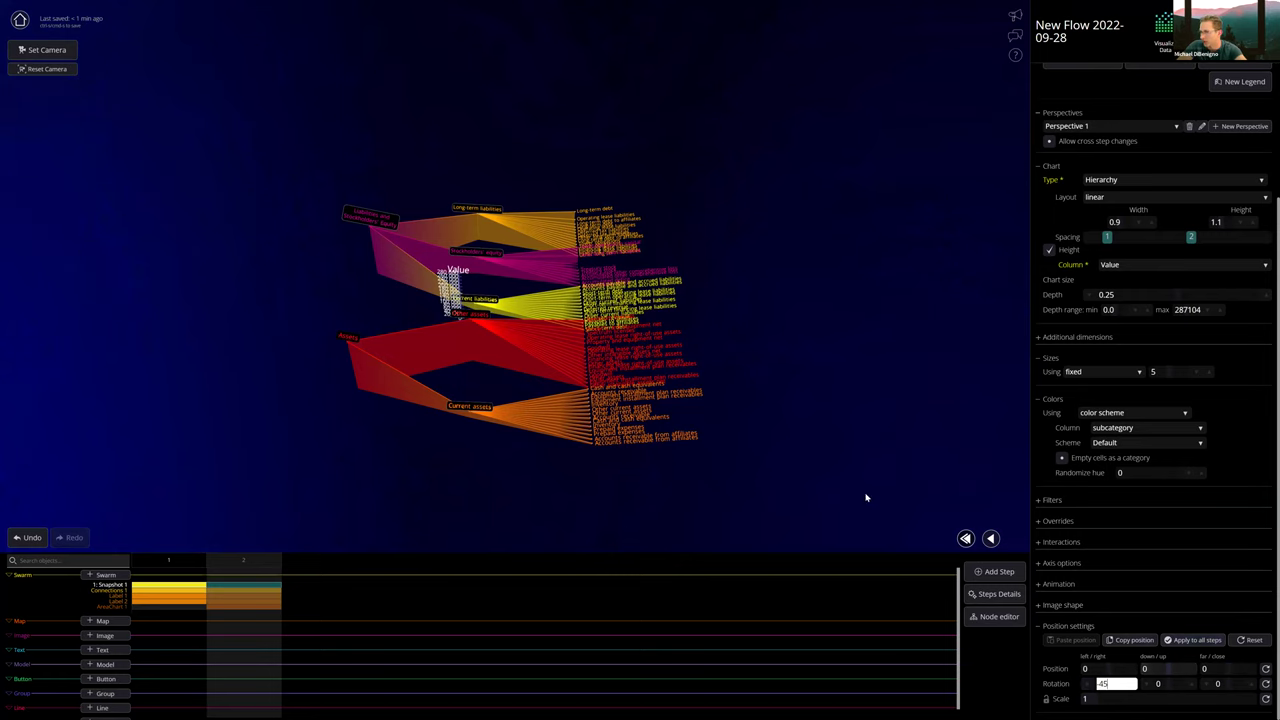
key("Return")
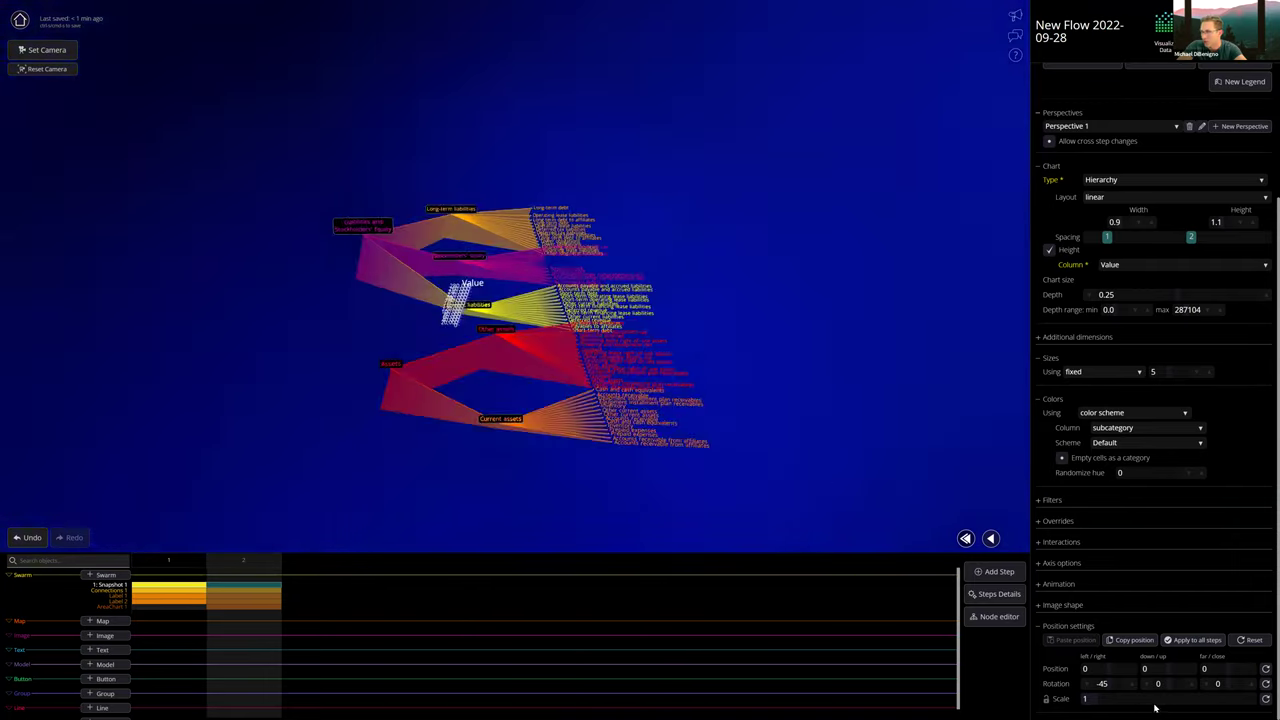
- Set the swarm's left/right rotation to -90
left_click(1115, 684)
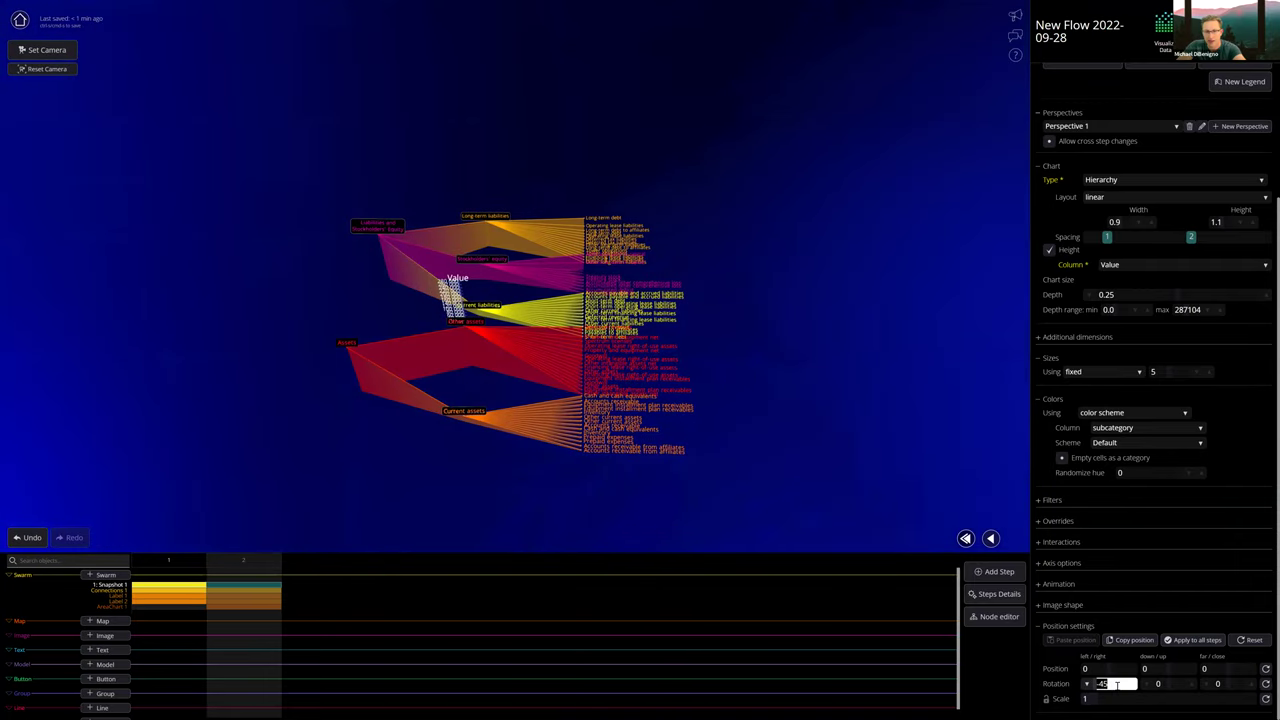
type("-90")
key("Return")
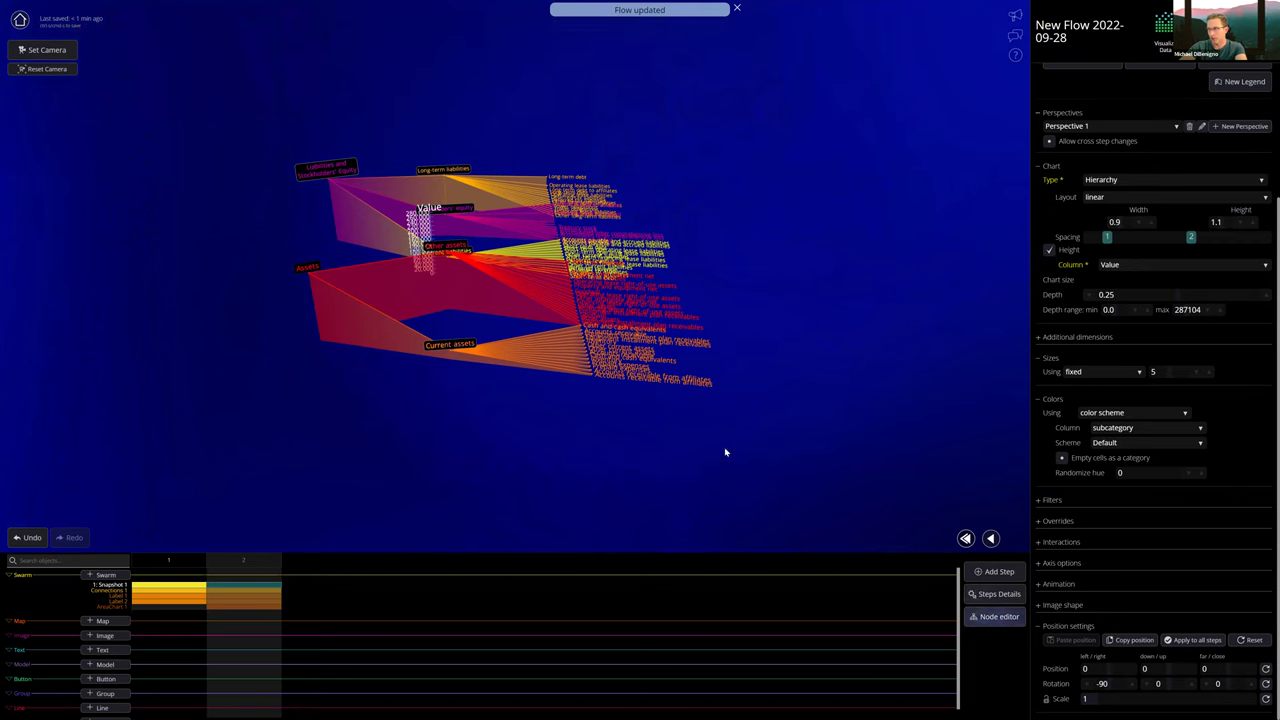
- Inspect how both perspectives link to Swarm 1 in the node editor by spreading their overlapping nodes apart, and close it
left_click(990, 622)
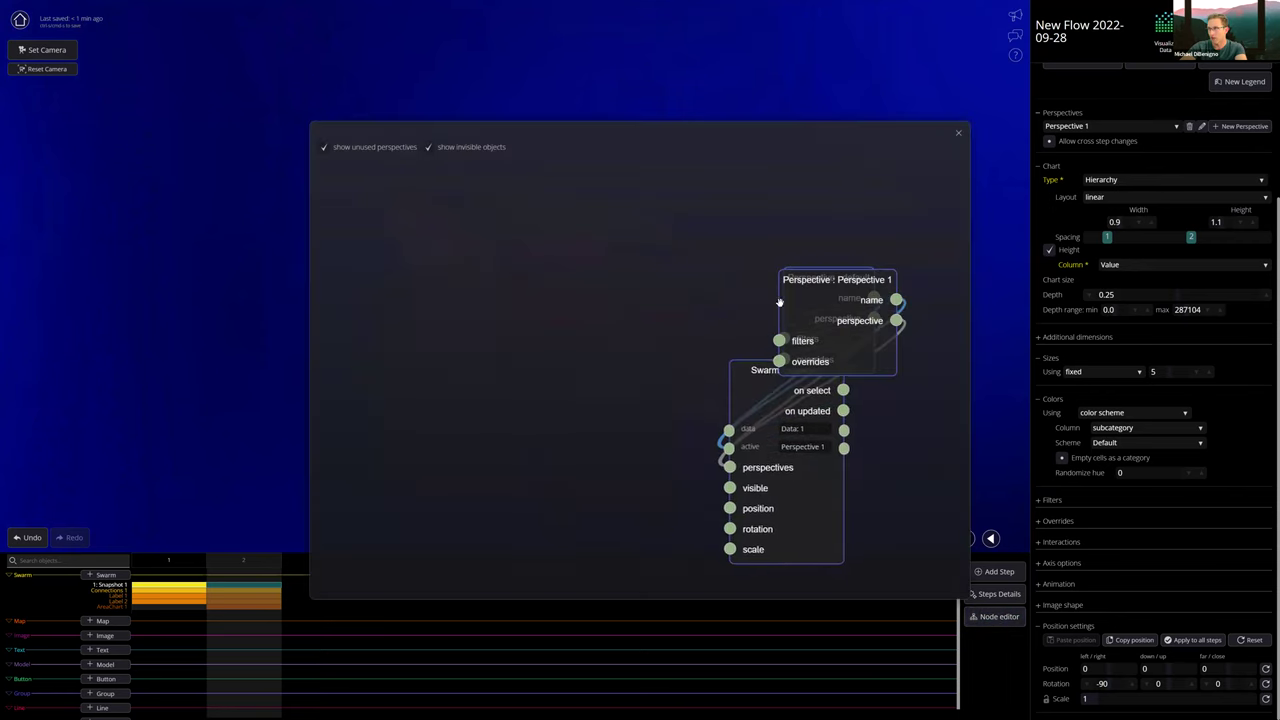
left_click_drag(850, 310, 545, 330)
left_click_drag(805, 292, 472, 514)
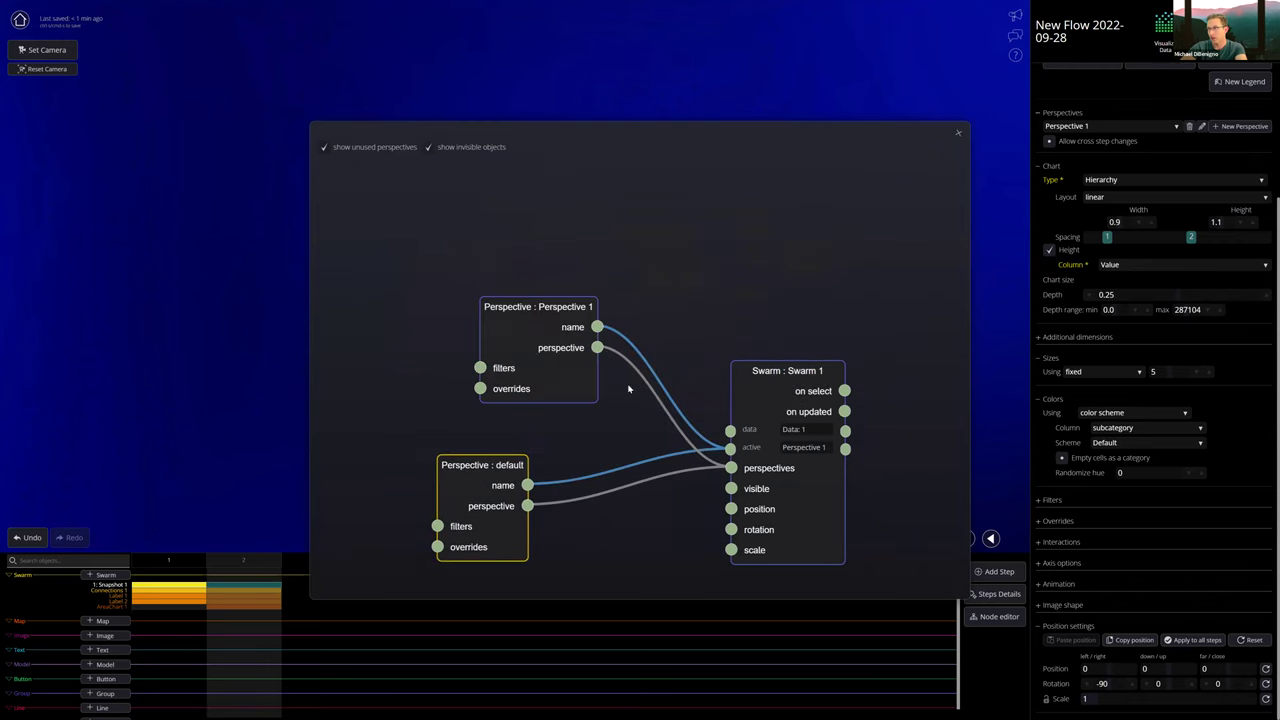
key("Escape")
- Examine the rotated hierarchy and its area chart from several angles and distances
left_click_drag(523, 354, 508, 308)
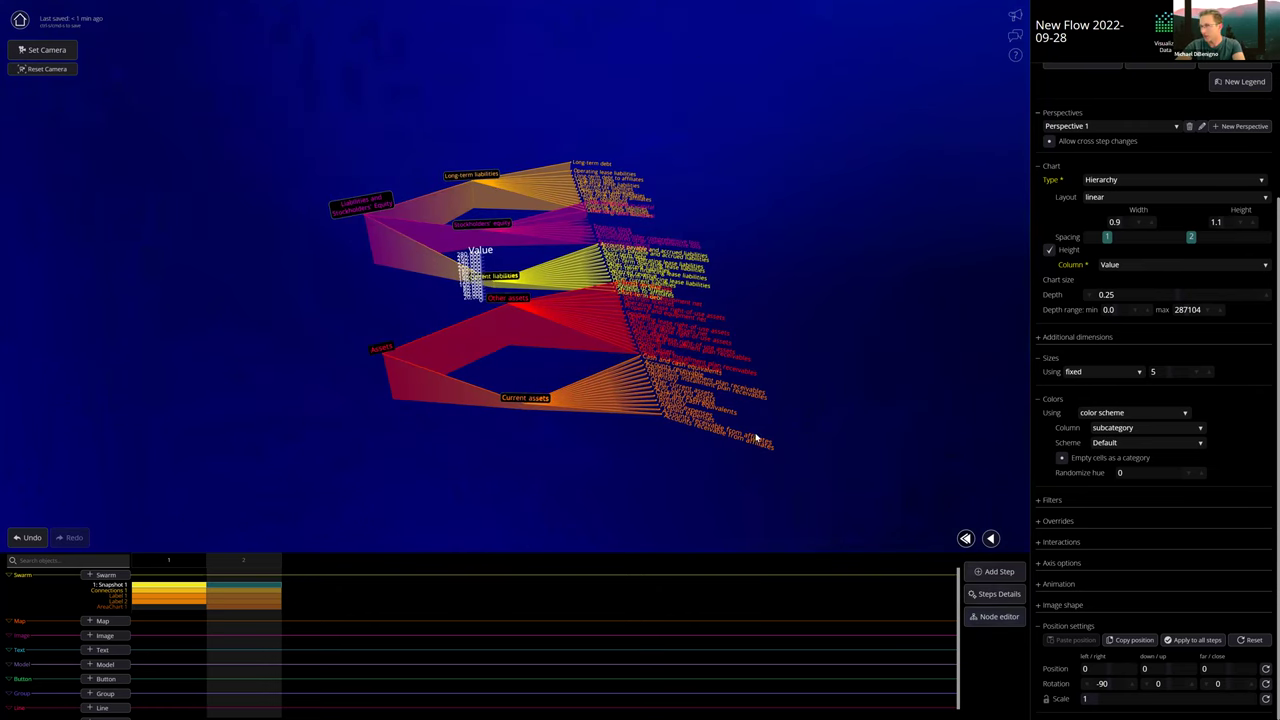
scroll(680, 415, "up", 2)
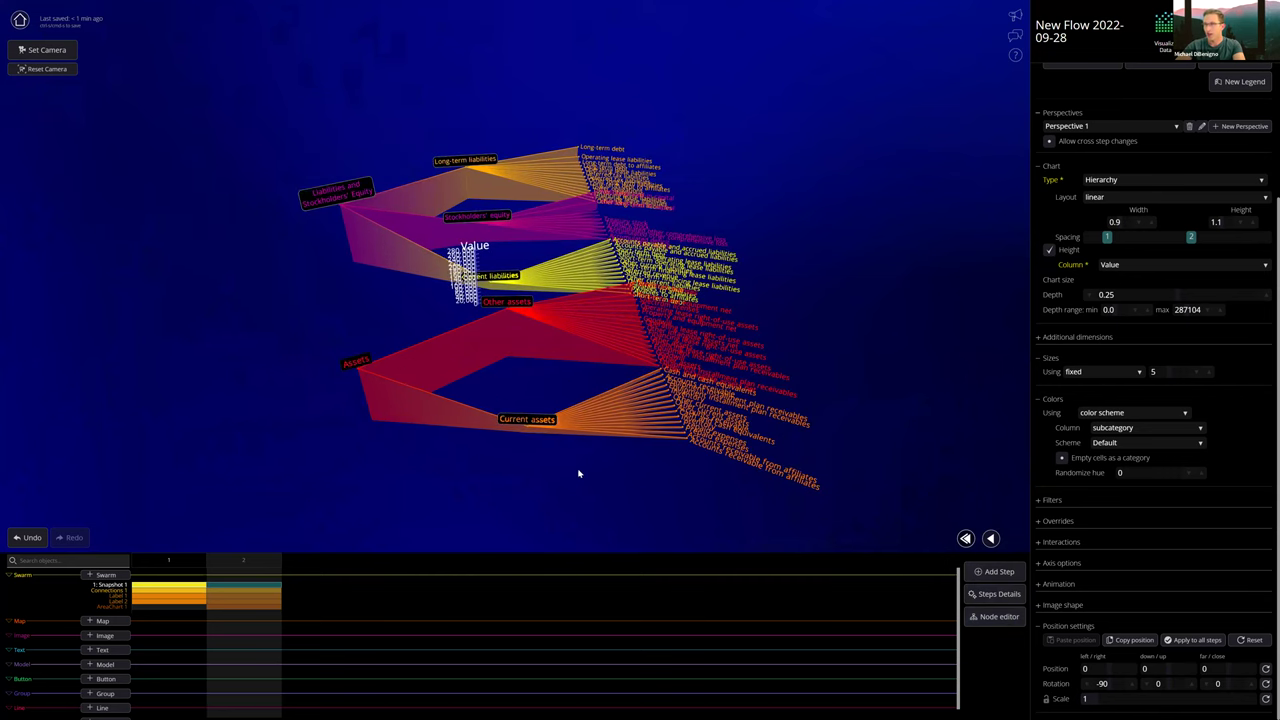
left_click_drag(578, 473, 547, 489)
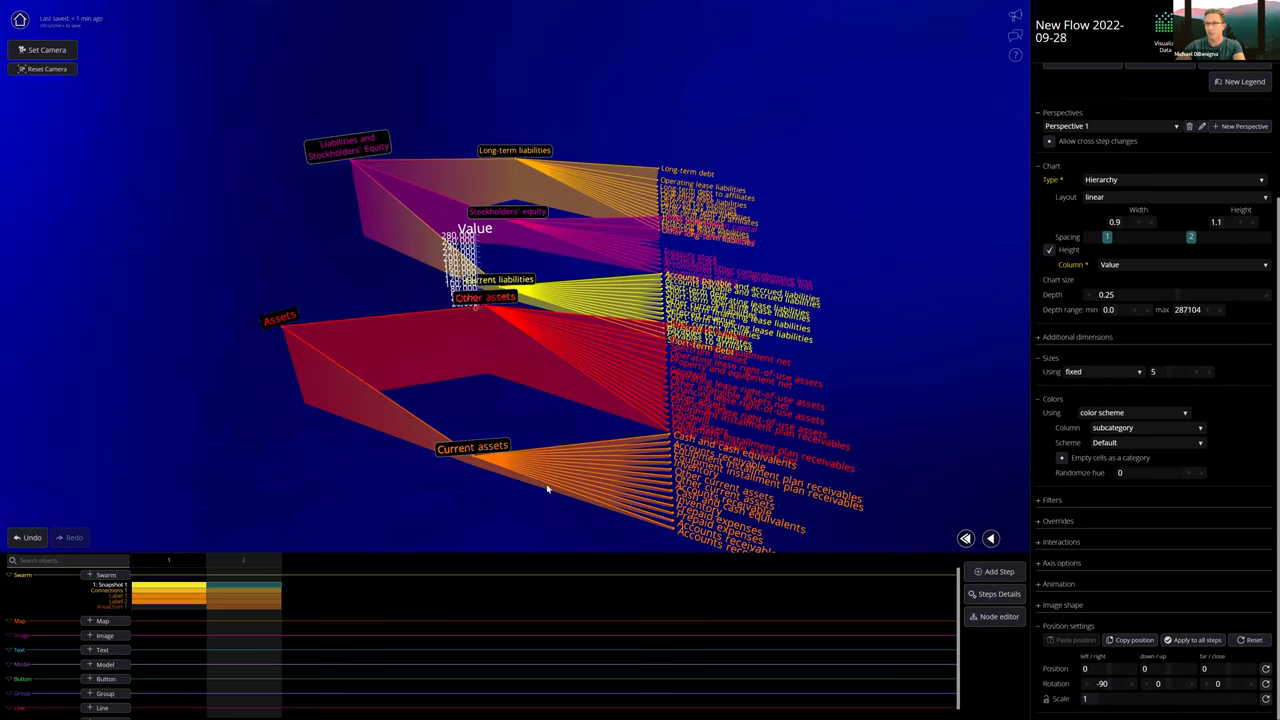
scroll(690, 462, "down", 3)
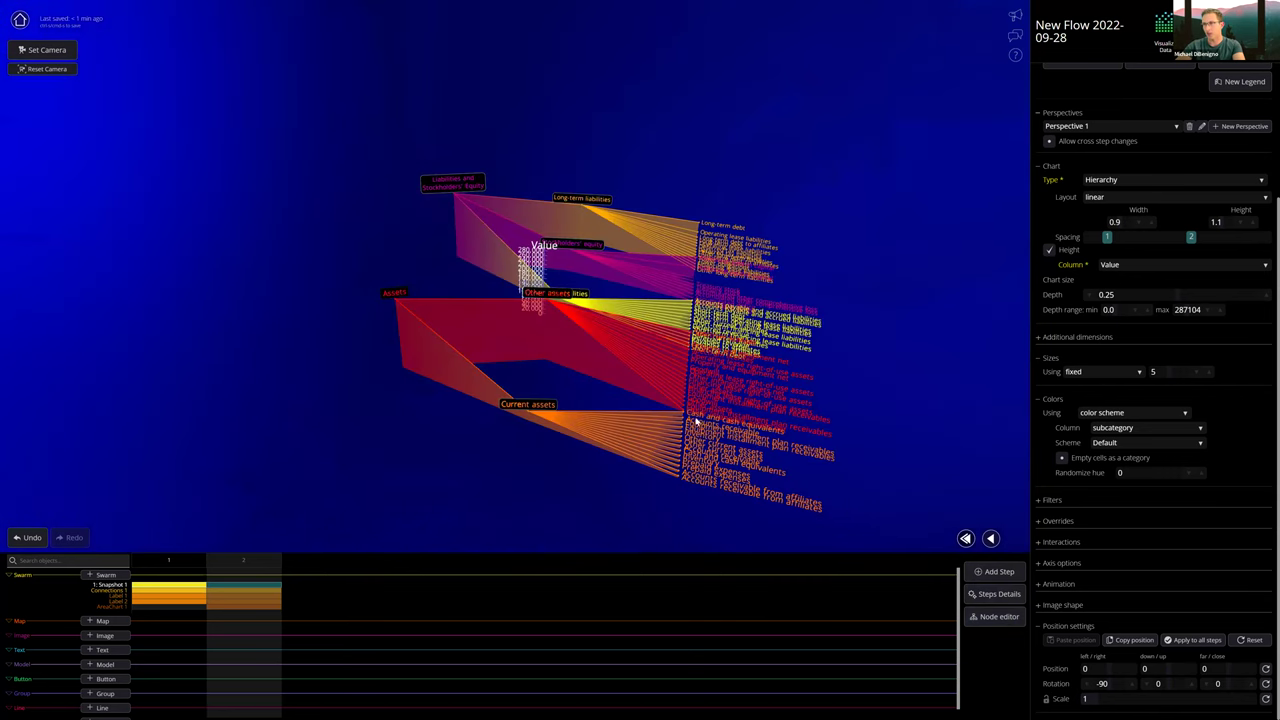
left_click_drag(697, 422, 590, 477)
left_click_drag(820, 398, 1206, 106)
- Add a third step as a duplicate of the current one
scroll(1125, 365, "up", 4)
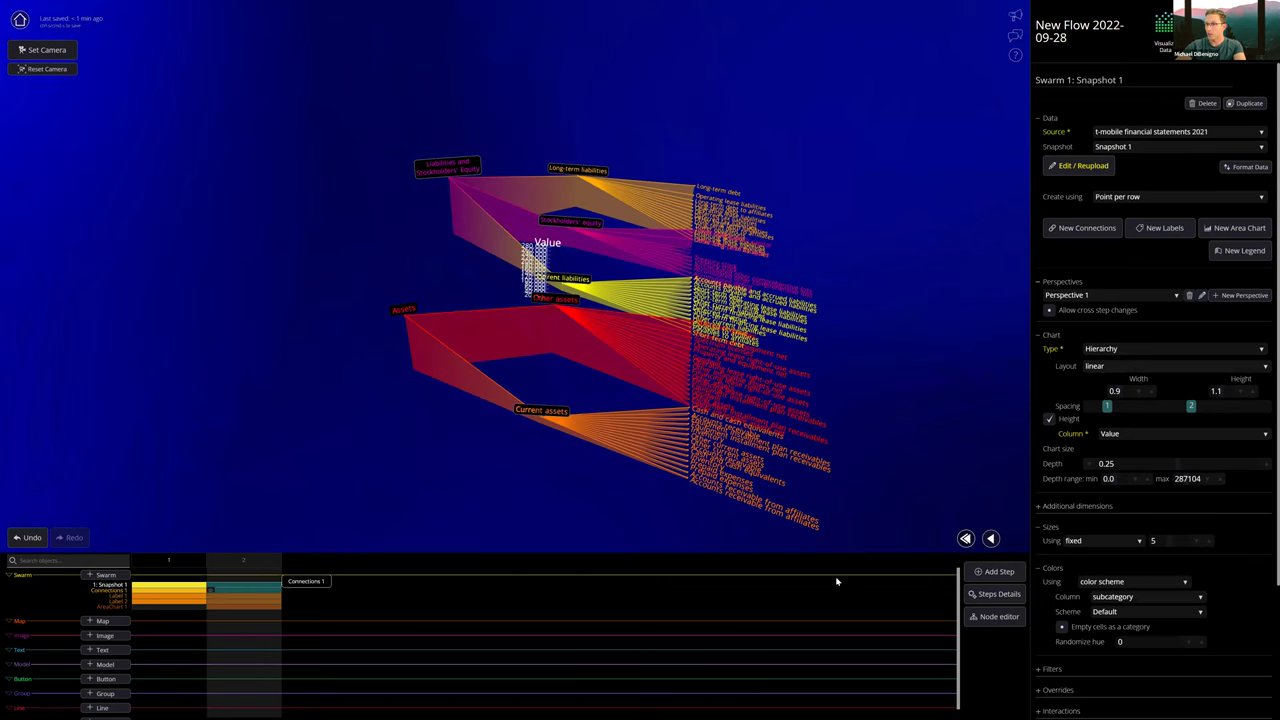
left_click(1000, 572)
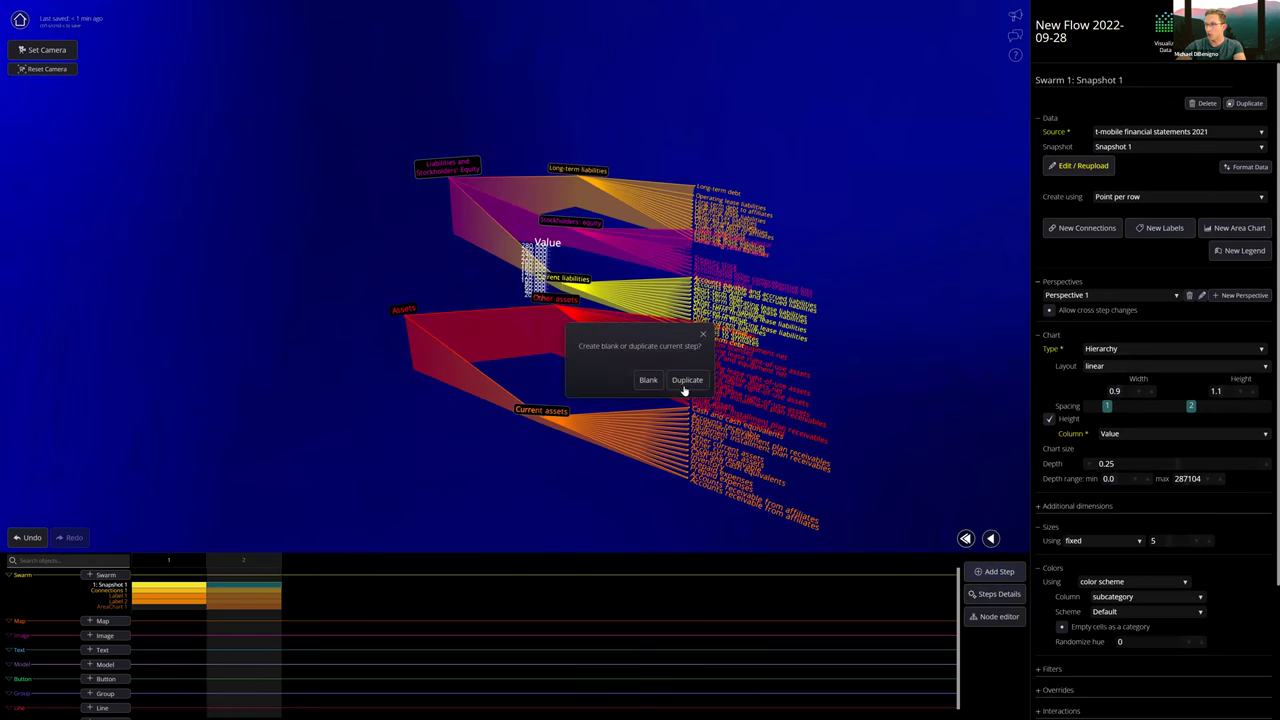
left_click(686, 390)
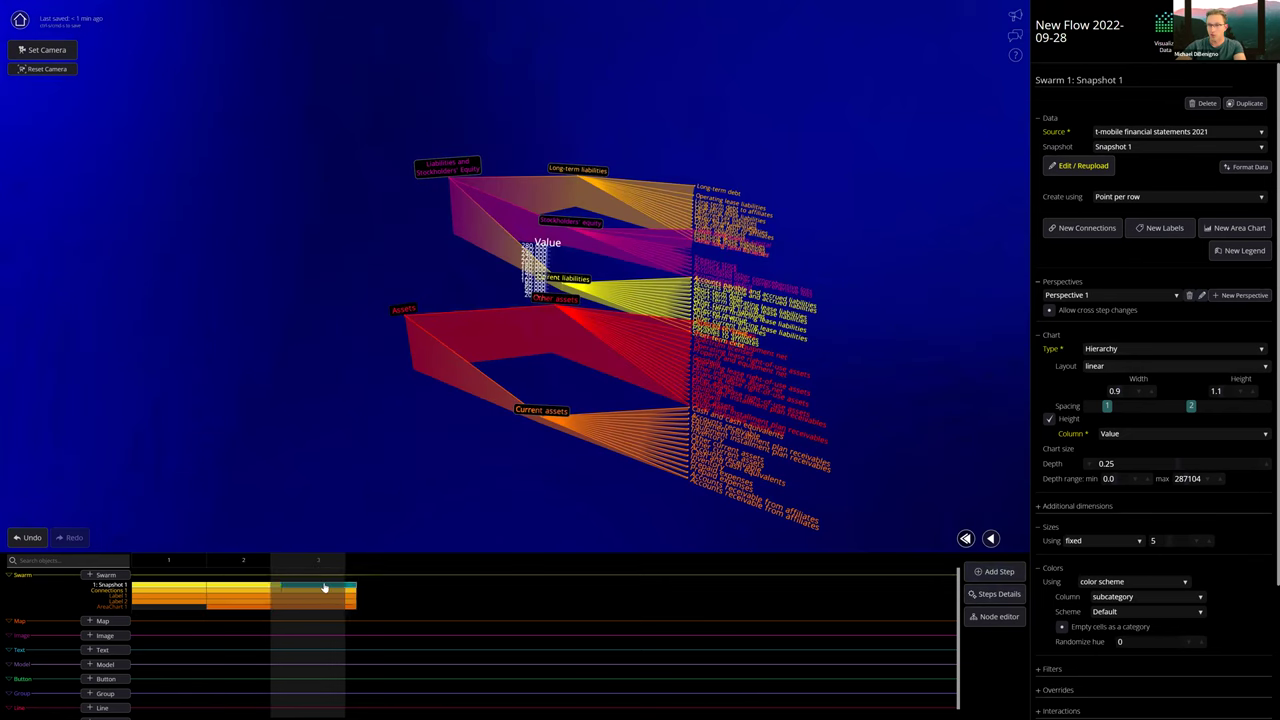
- Switch the third step's hierarchy to the circular layout and return the swarm's left/right rotation to 0
left_click(1155, 368)
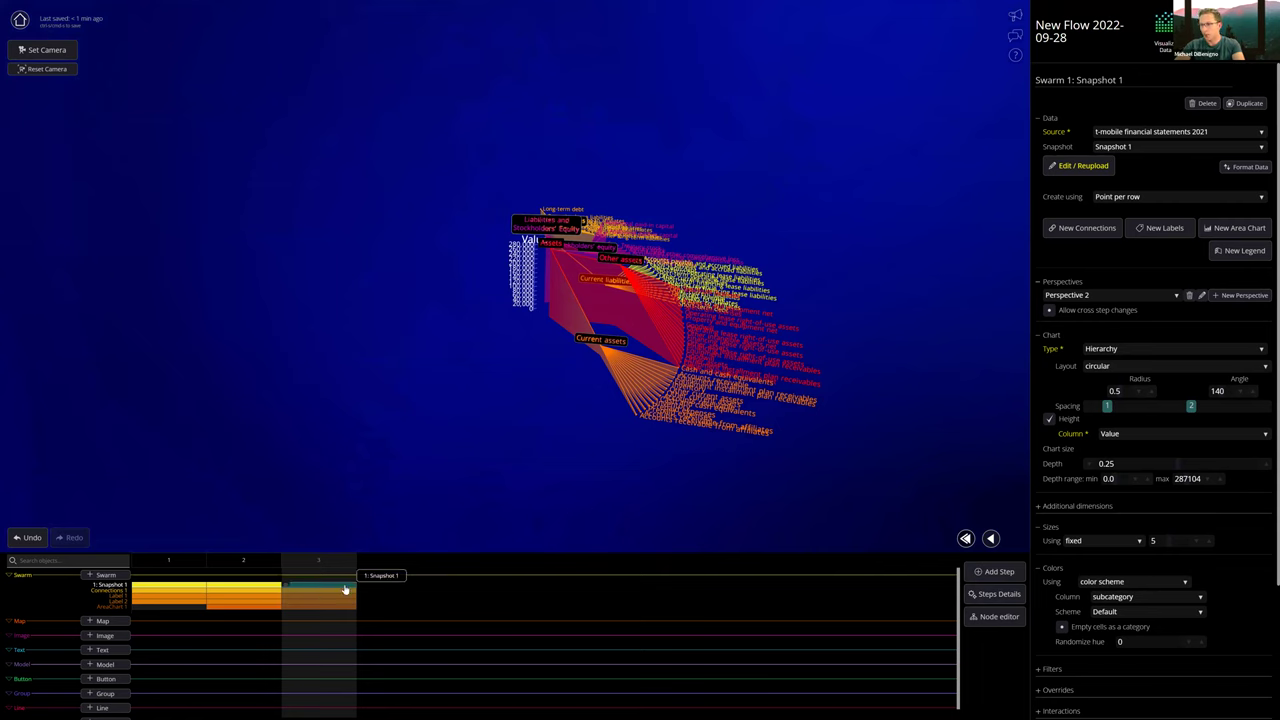
scroll(1201, 553, "down", 3)
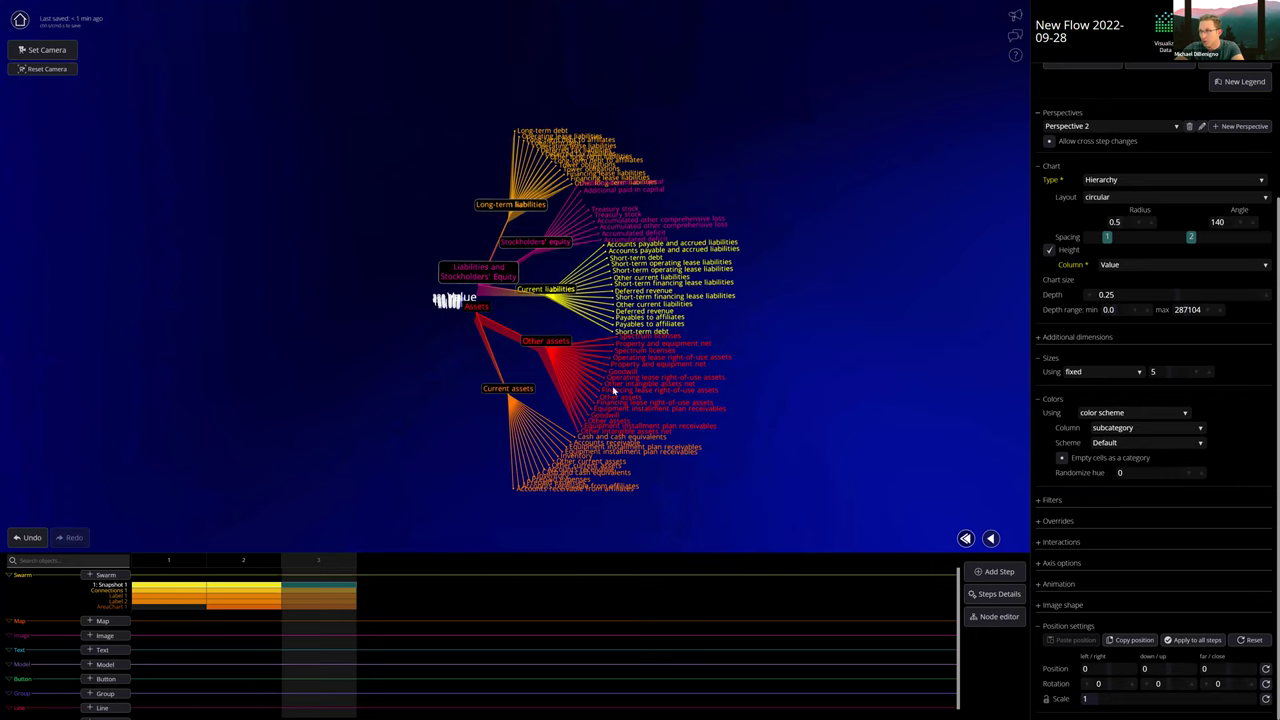
scroll(1221, 352, "up", 3)
- Try an angle of 90 for the circular hierarchy layout
left_click(1210, 391)
type("90")
key("Return")
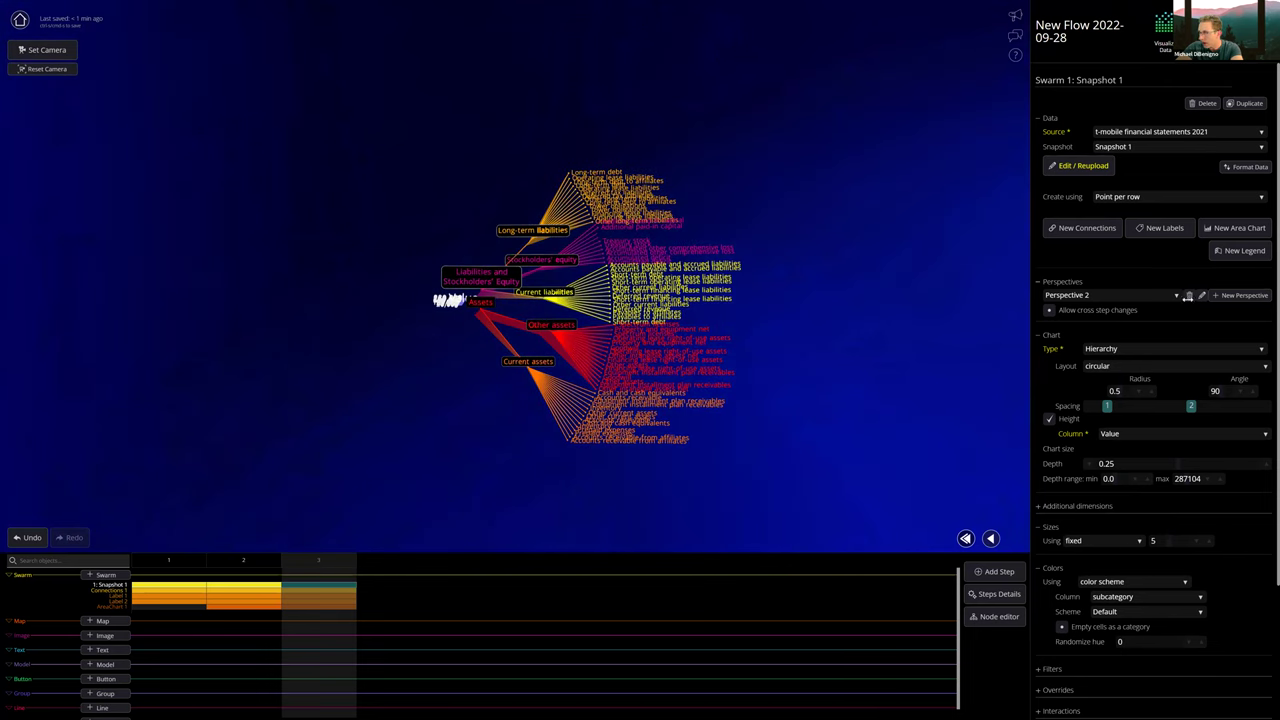
- Set the circular hierarchy's angle to 355
scroll(1207, 308, "down", 3)
left_click(1232, 222)
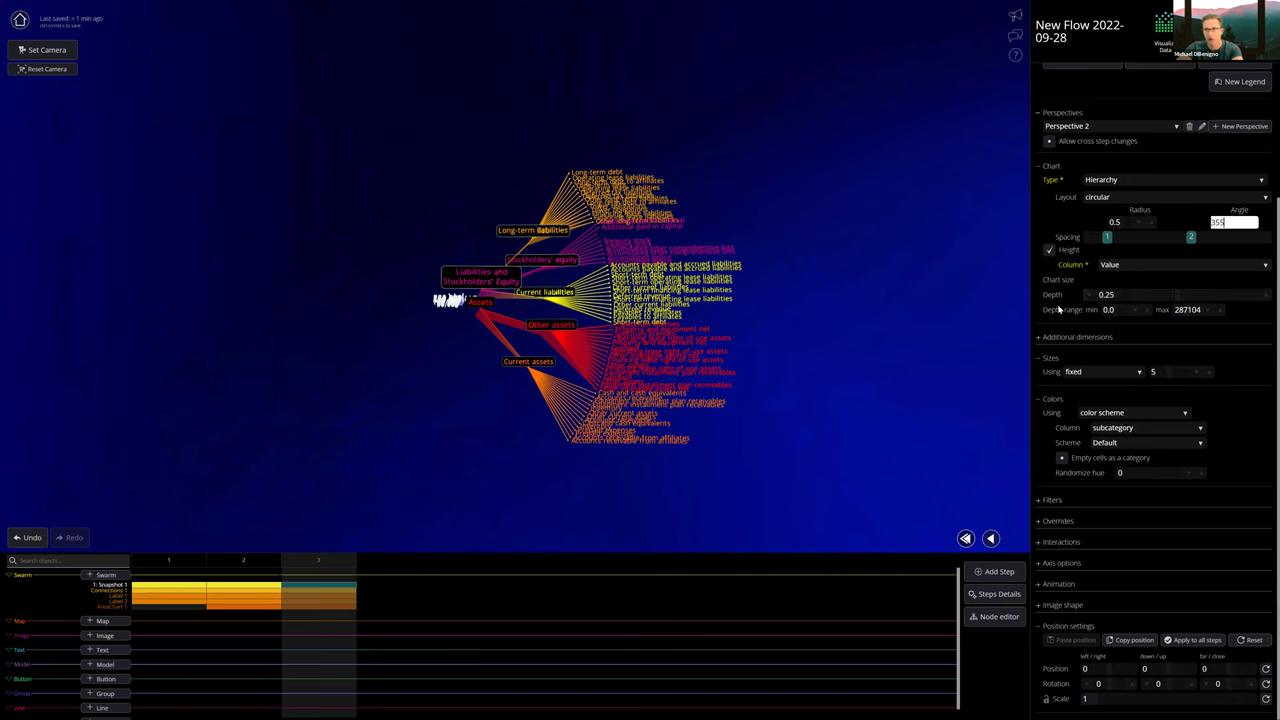
type("355")
key("Return")
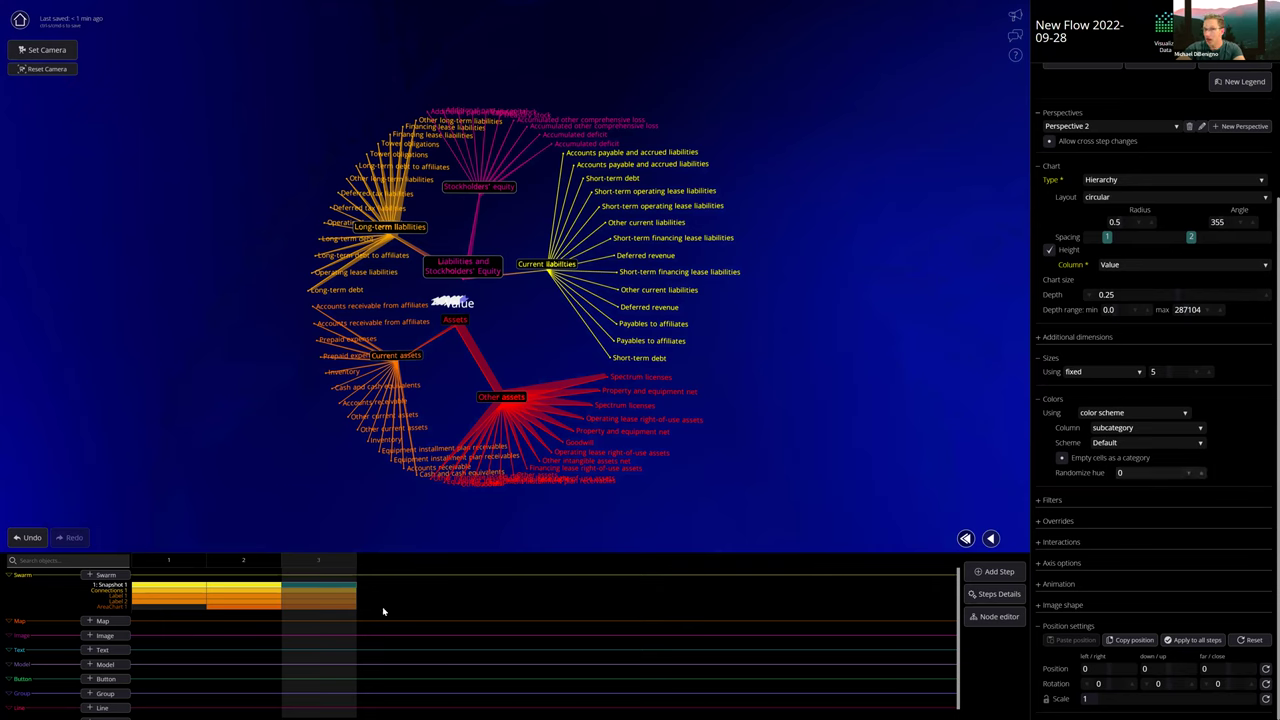
- Check the Hierarchy Group label settings in the third step and open the settings of the item labels
left_click(324, 600)
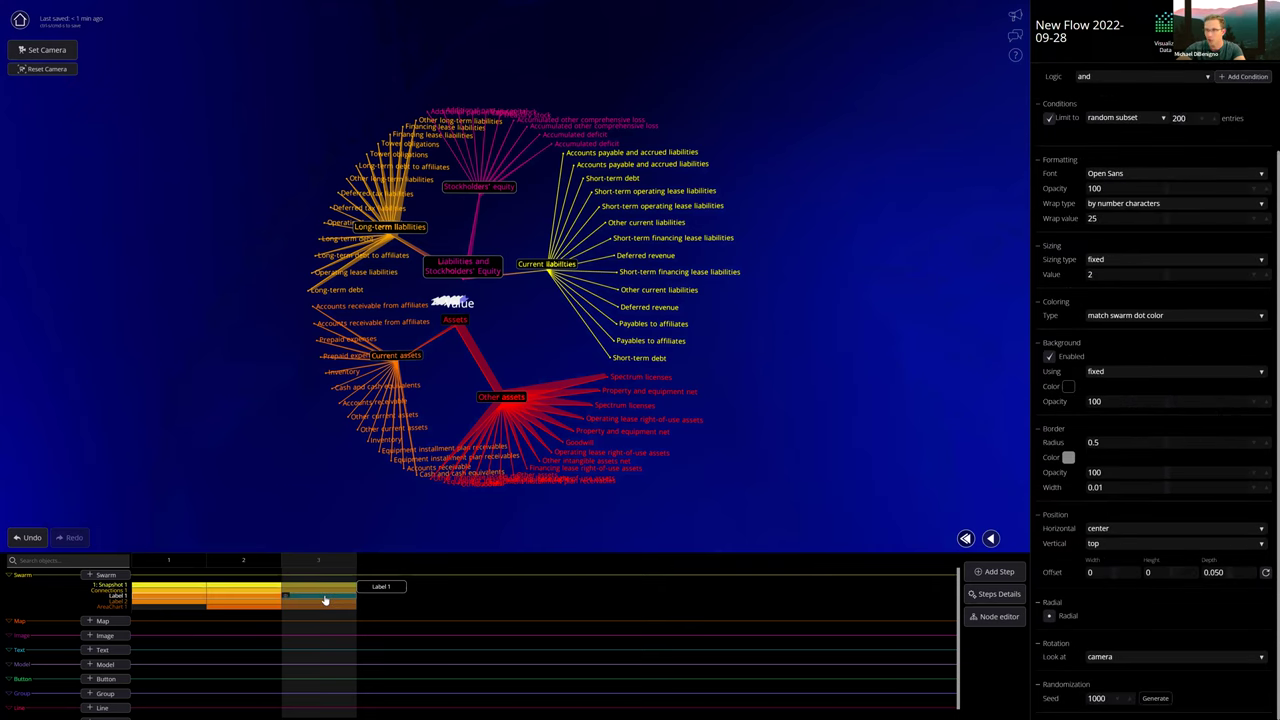
scroll(1063, 562, "up", 2)
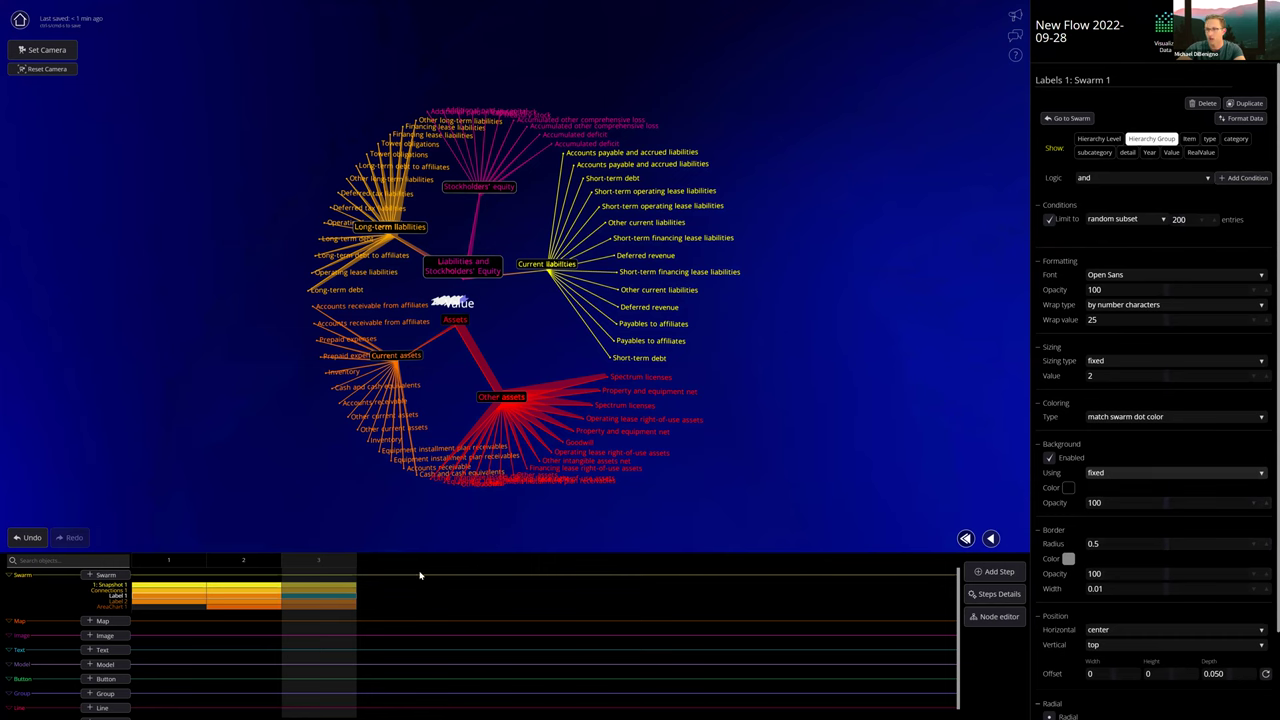
left_click(318, 607)
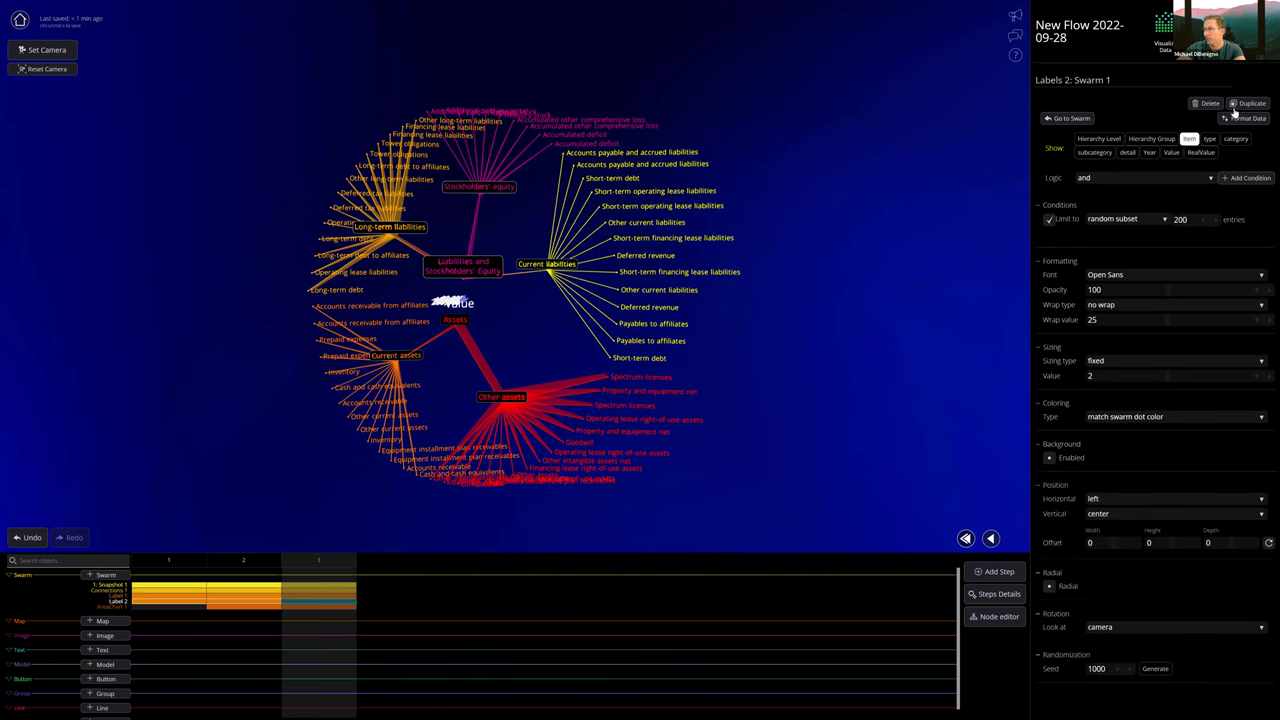